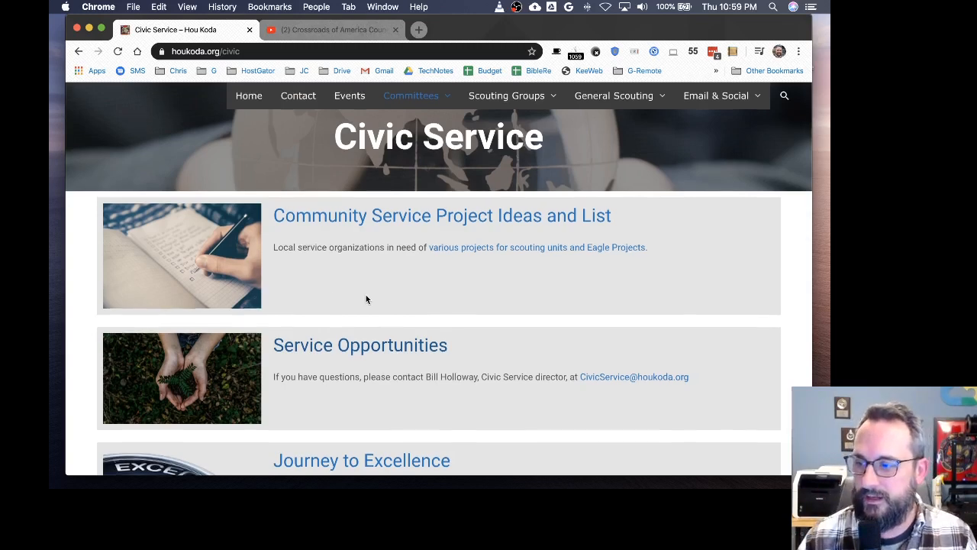
Step: Search the Hou Koda site for jte
scroll(366, 299, down, 8)
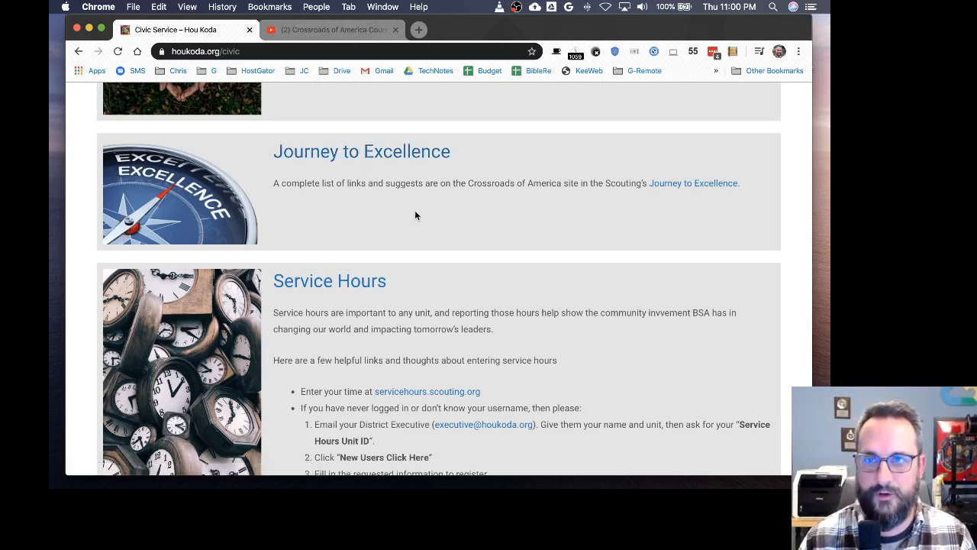
scroll(425, 257, up, 5)
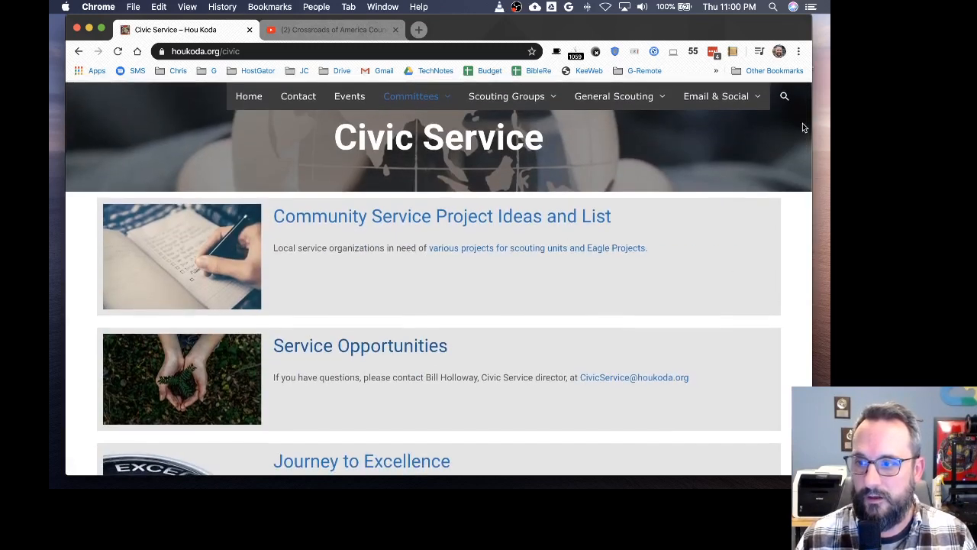
click(784, 96)
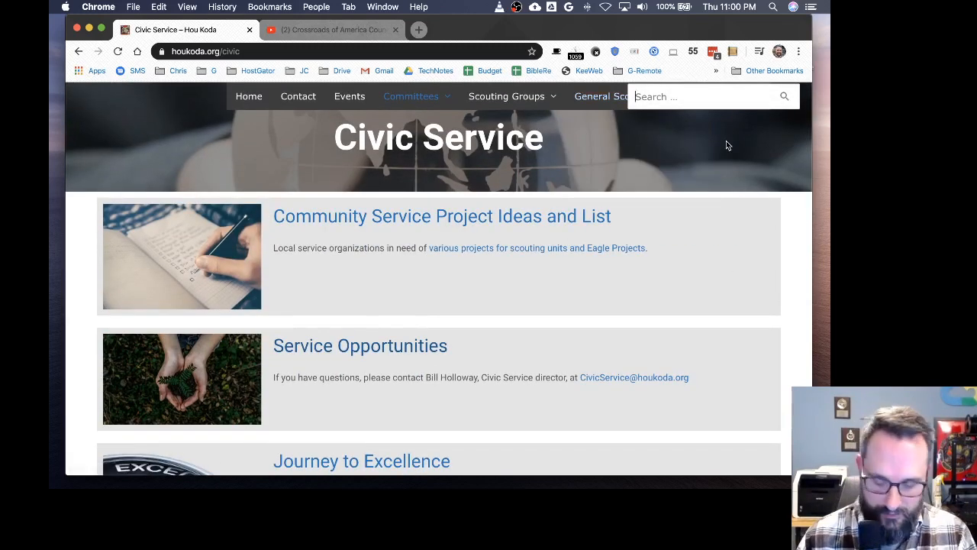
text(jte)
key(Return)
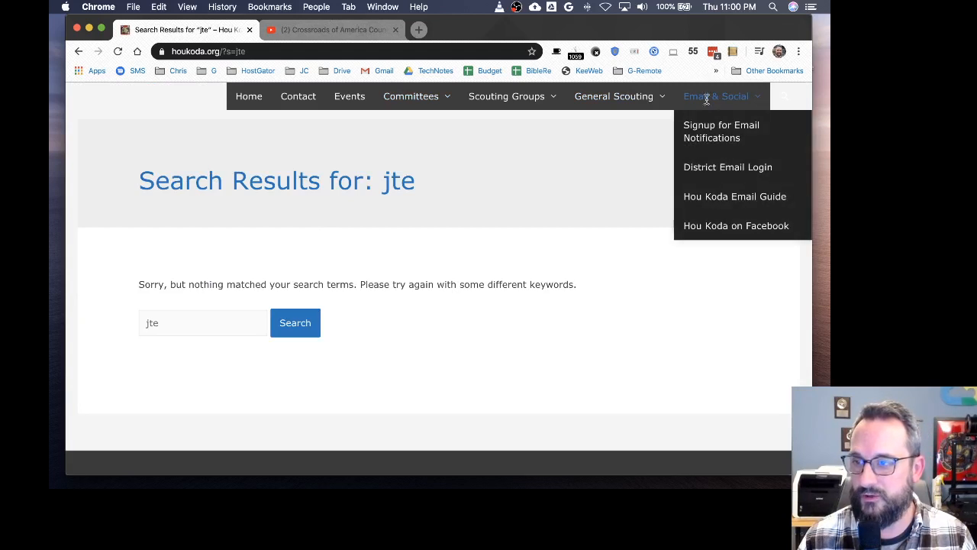
Step: Change the site search term to j2e and search again
click(785, 97)
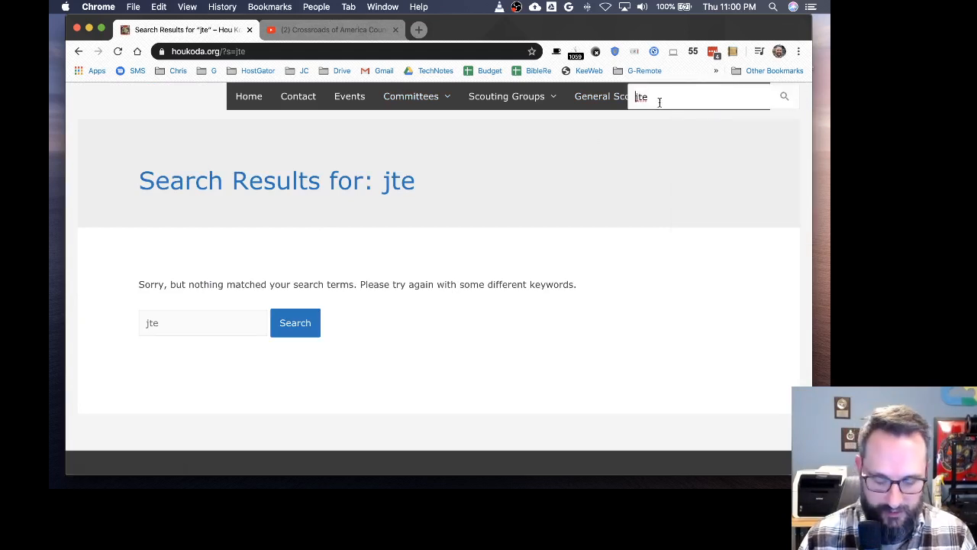
key(Right)
key(Delete)
text(2)
key(Return)
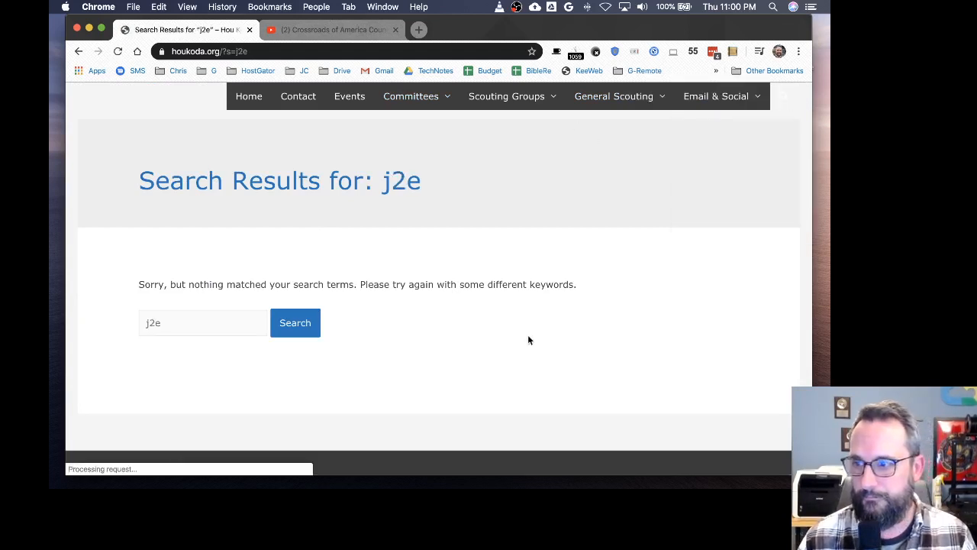
Step: Return to the home page and go to the site's wp-admin address
click(249, 96)
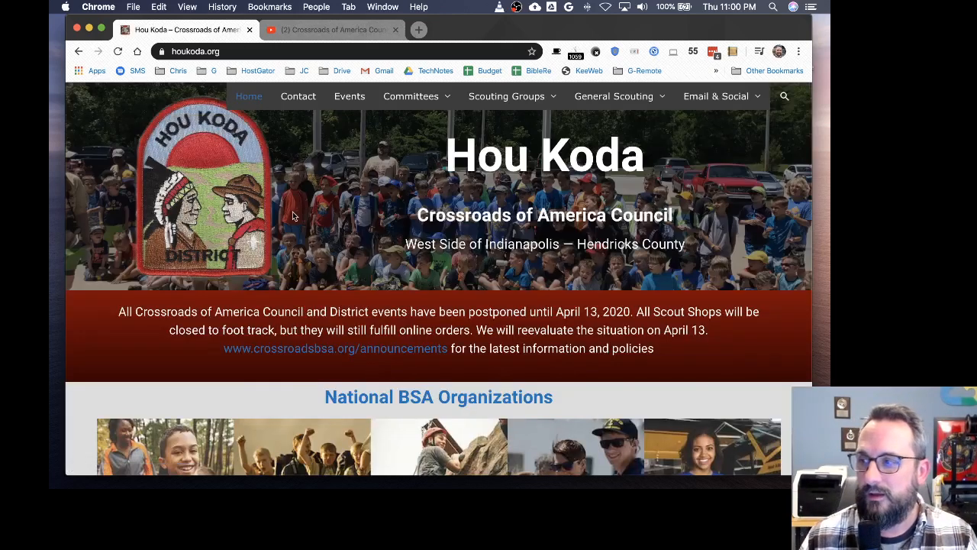
click(234, 52)
click(270, 51)
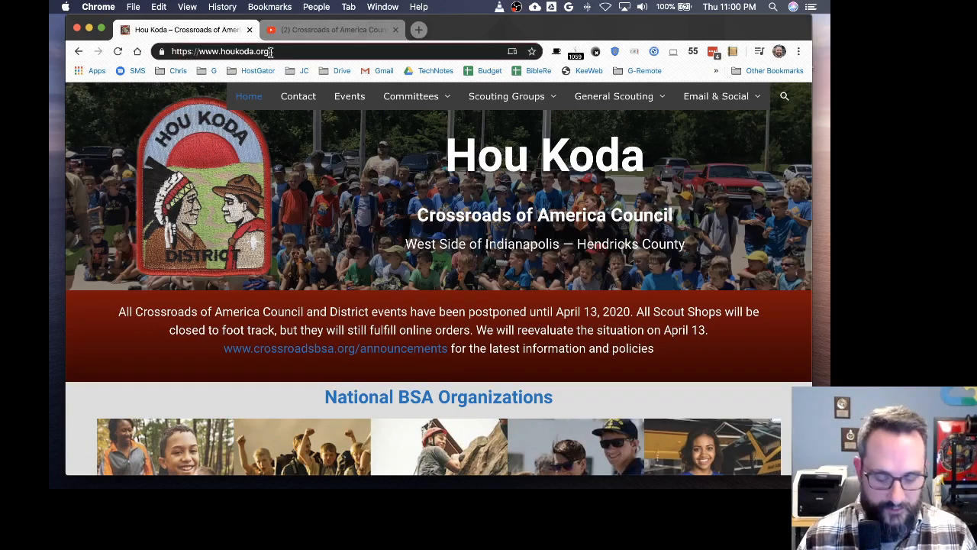
text(/wp-)
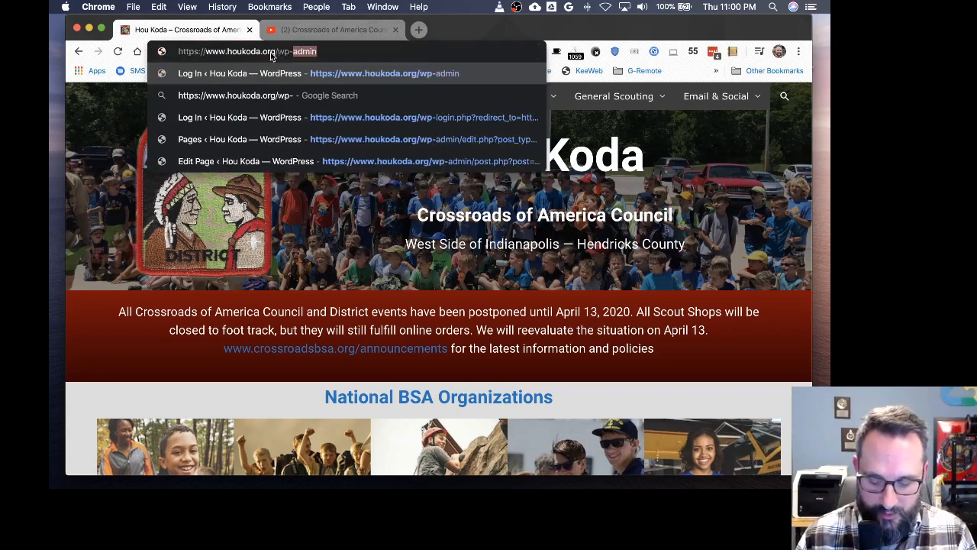
text(admin)
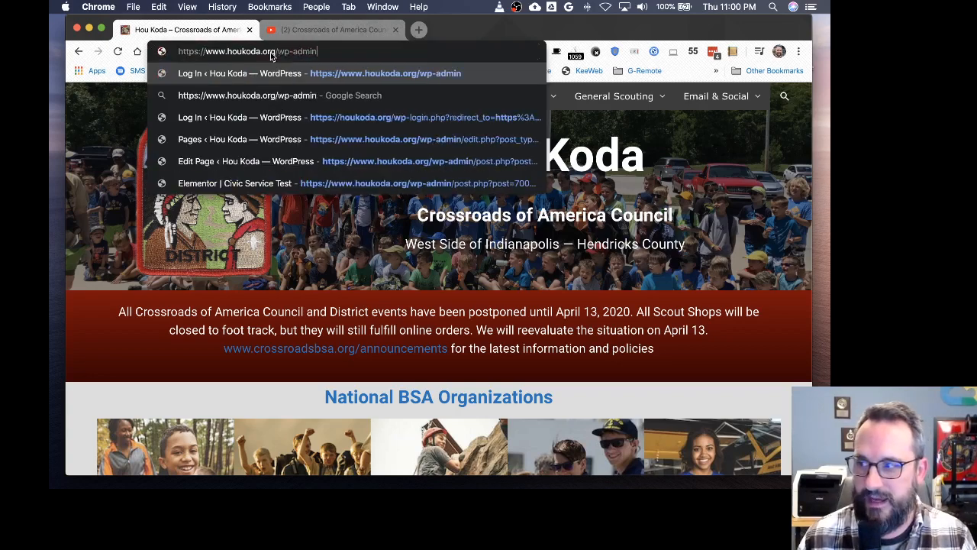
key(Return)
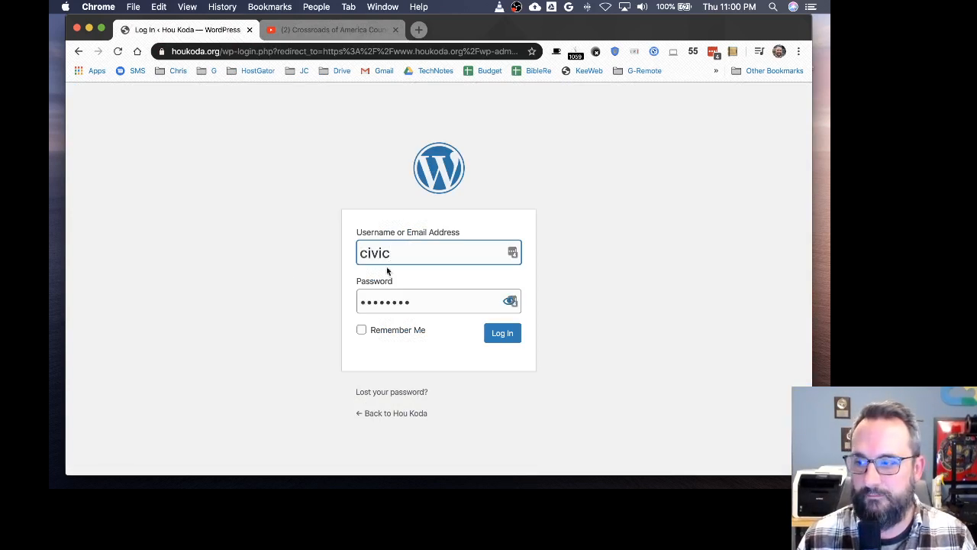
Step: Log in to the WordPress dashboard and open the Media Library
click(504, 336)
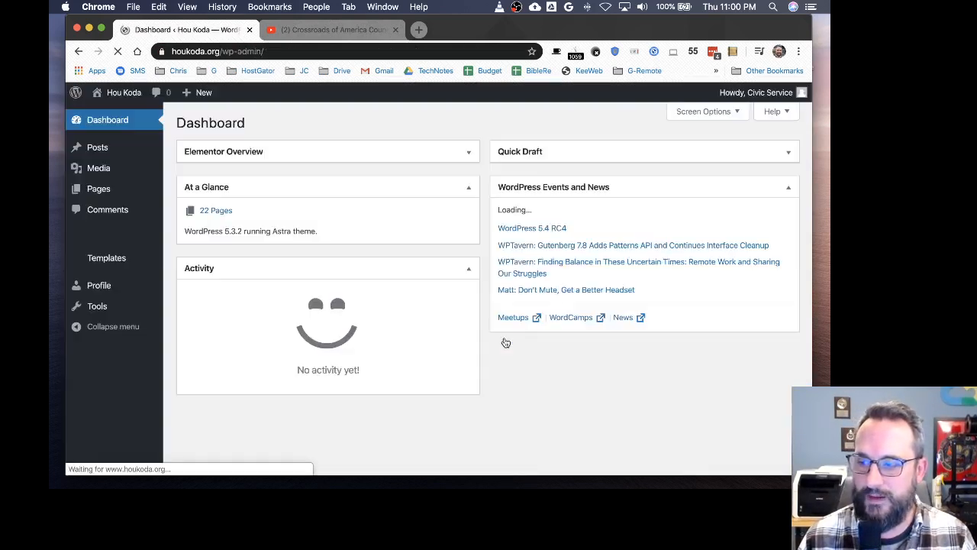
mouse_move(101, 172)
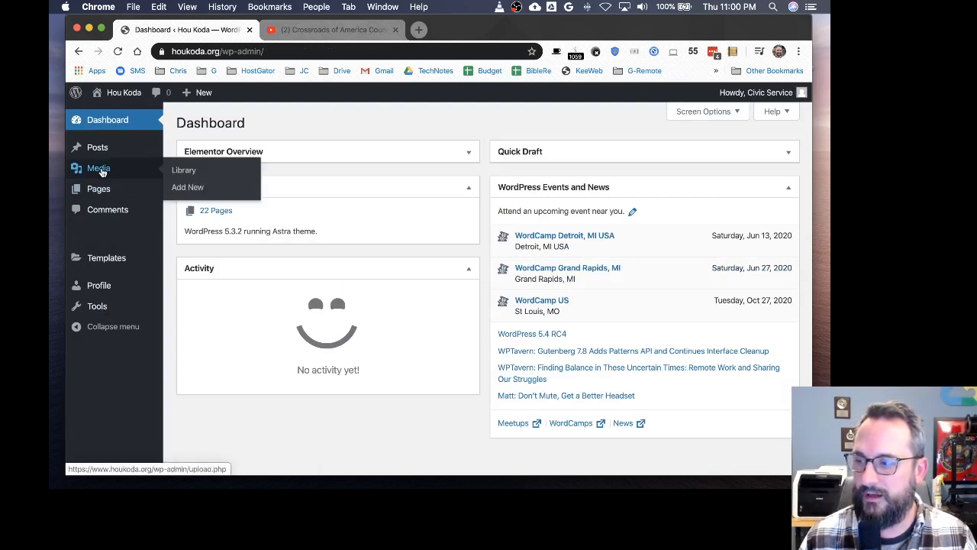
mouse_move(98, 156)
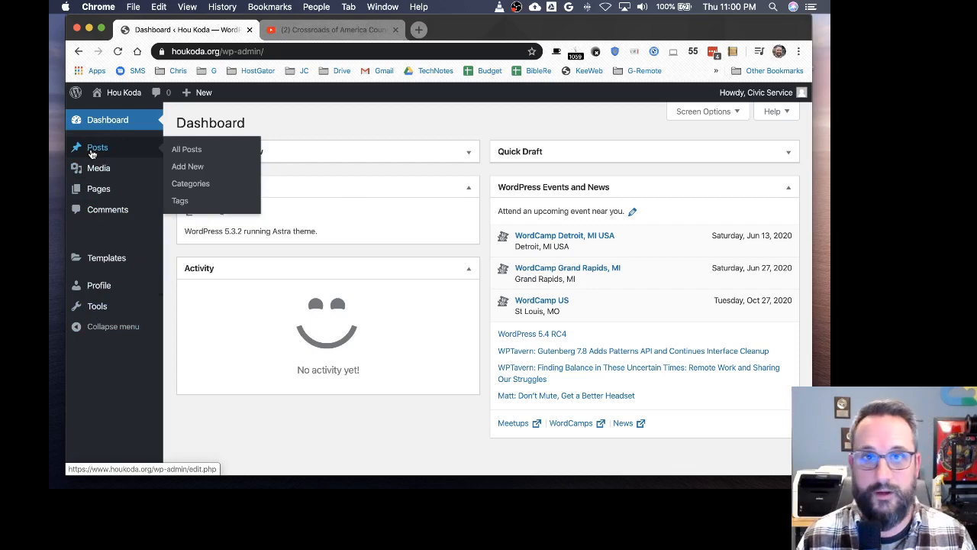
click(97, 174)
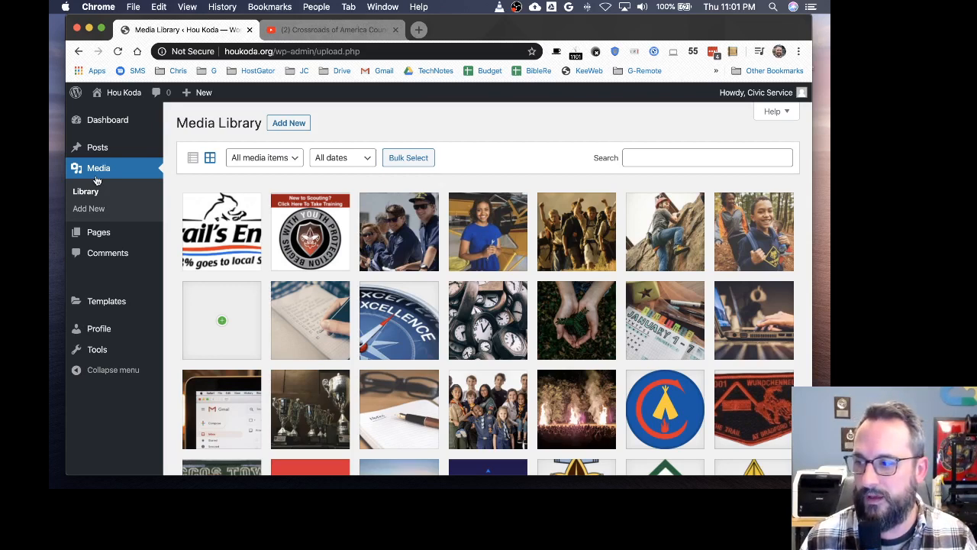
Step: Open the Civic Service page in the WordPress editor, then go back to the Pages list
click(99, 232)
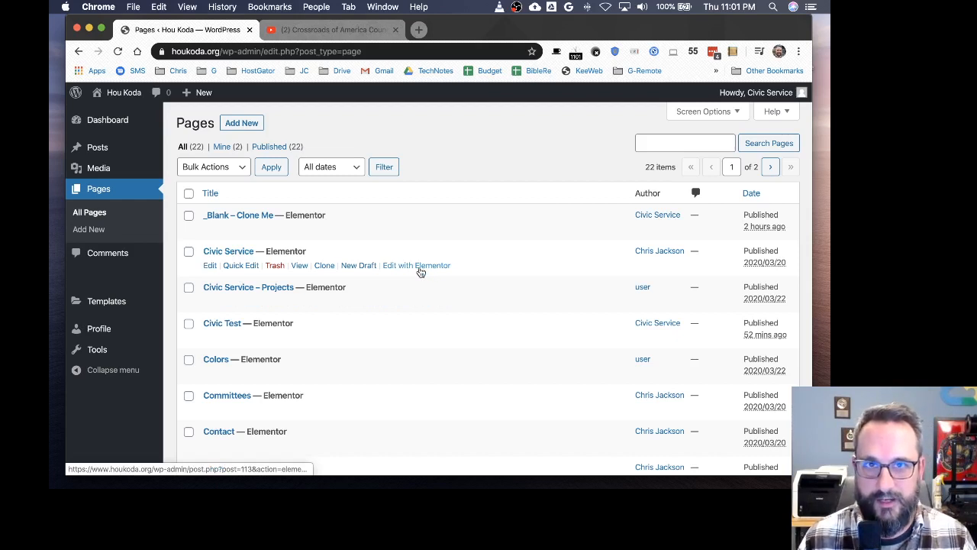
click(210, 266)
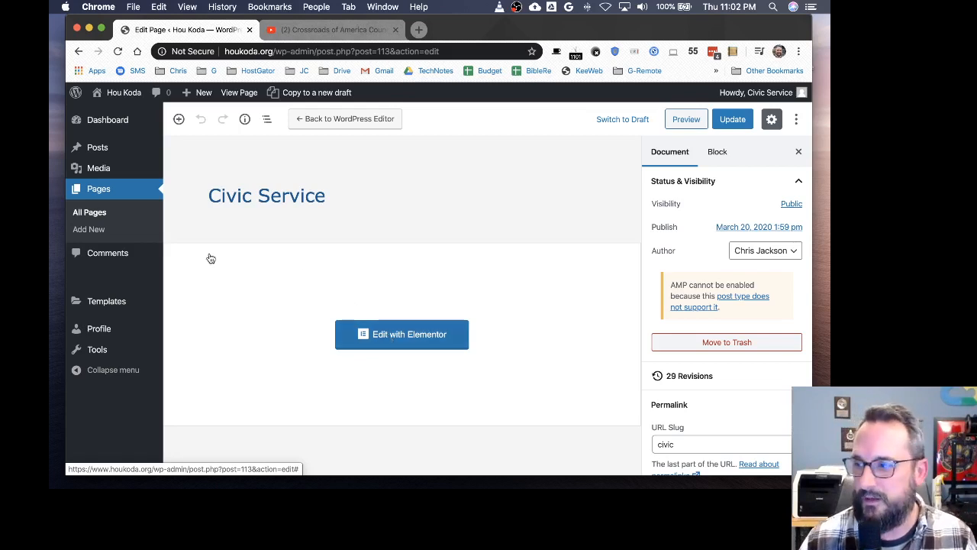
click(100, 193)
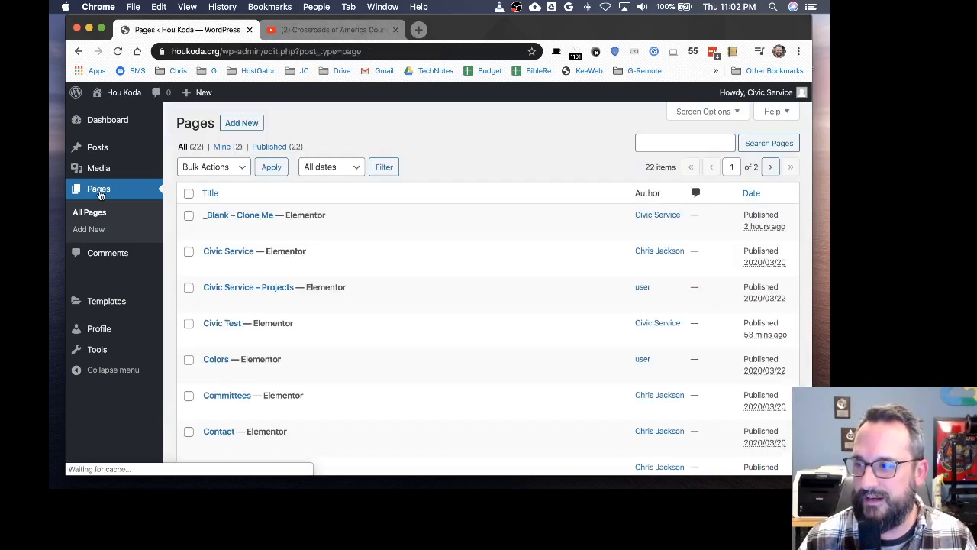
Step: Open Quick Edit for the Civic Service page to review its title and slug, then leave it
mouse_move(208, 256)
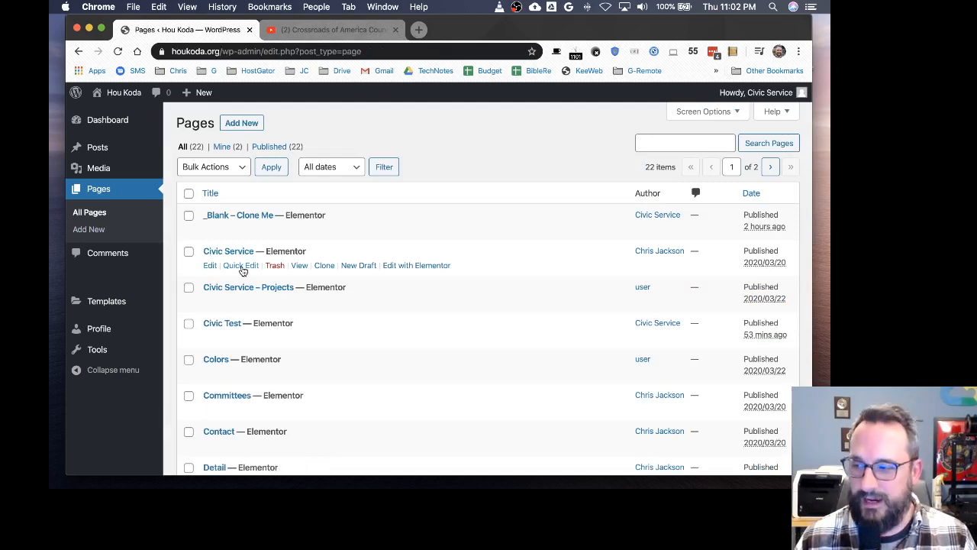
click(241, 266)
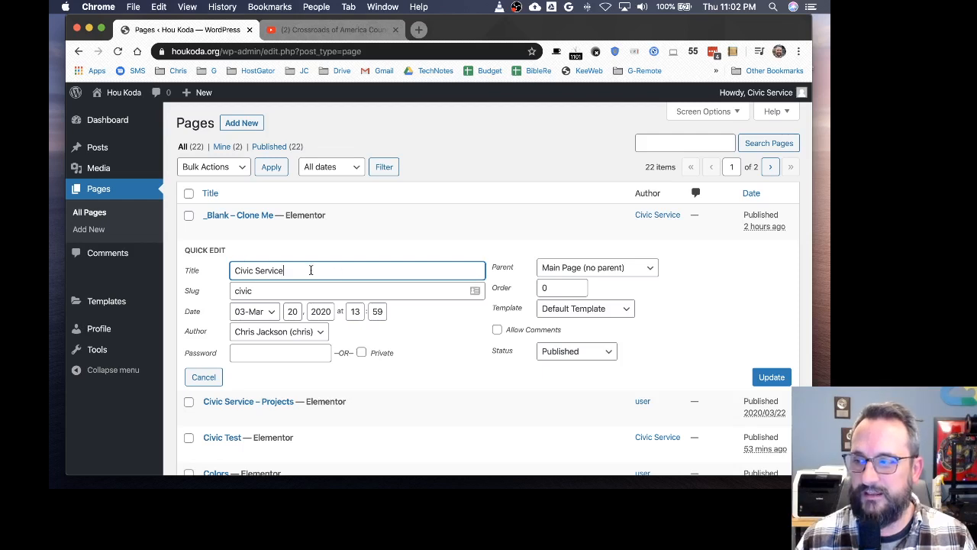
click(276, 290)
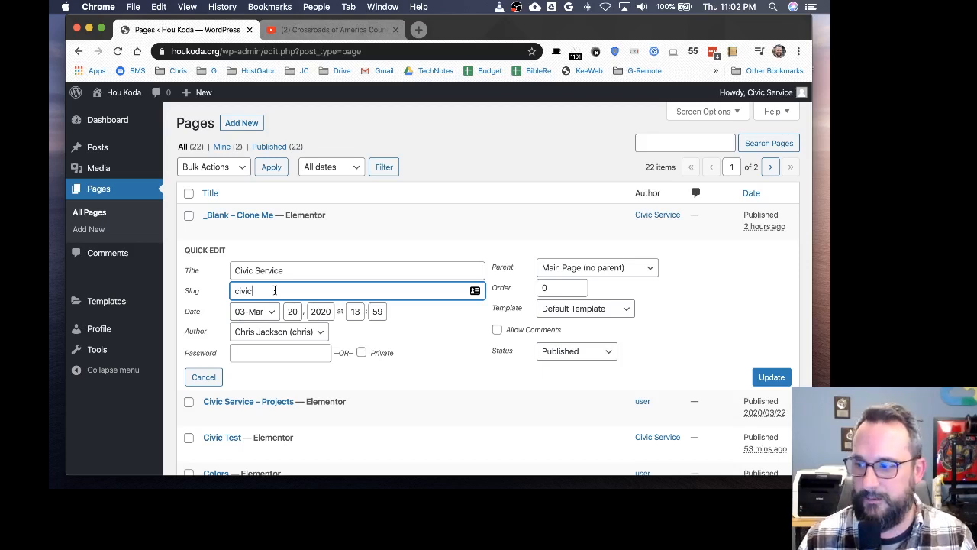
click(95, 213)
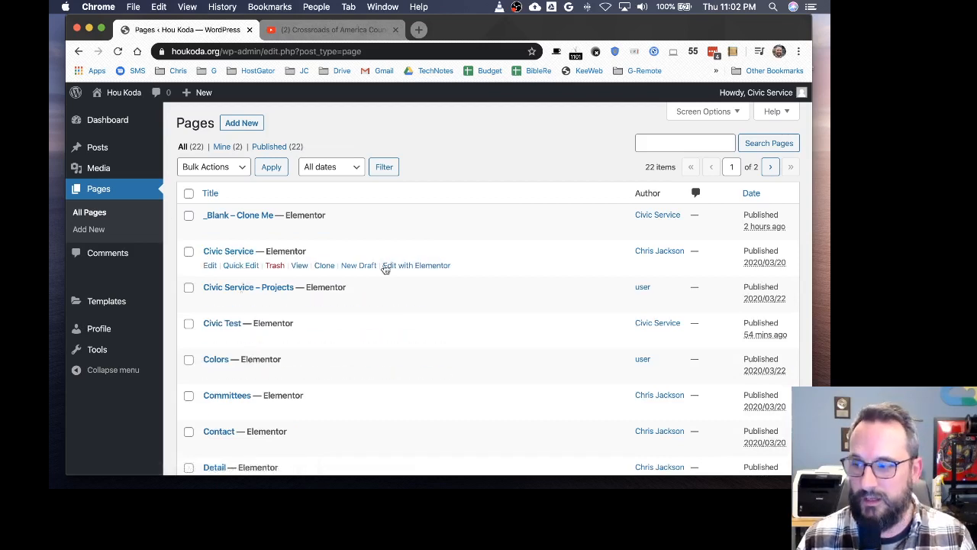
Step: Open the Civic Service page with Elementor and narrow the editing panel
click(418, 267)
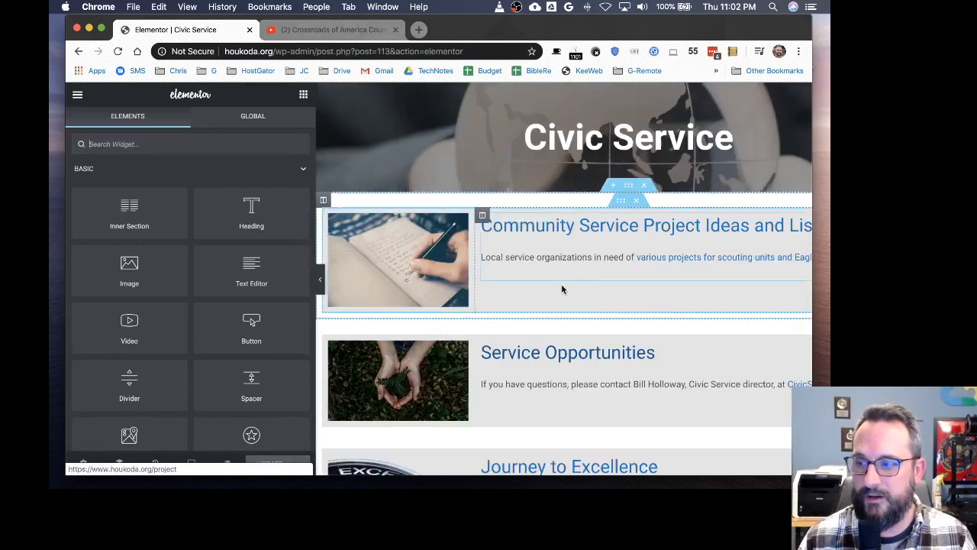
drag(308, 244, 248, 242)
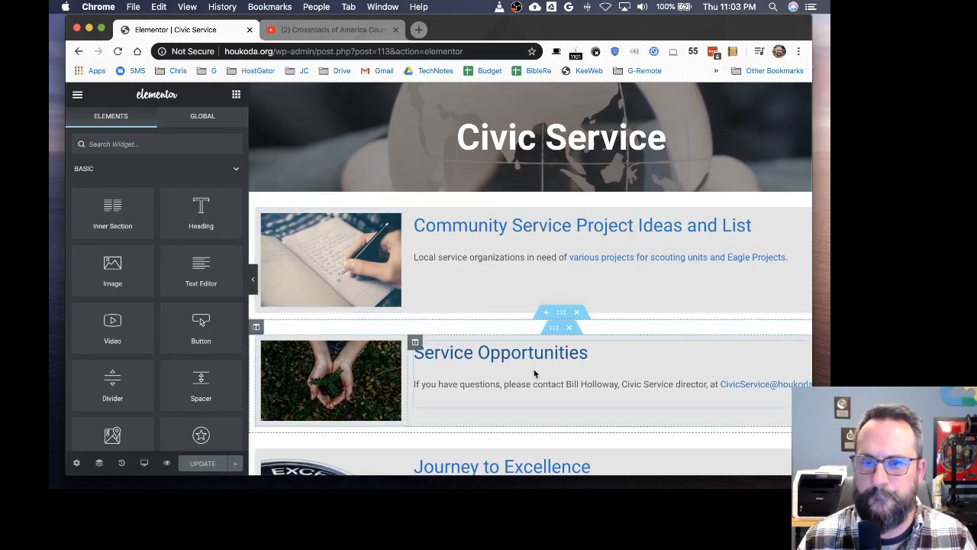
Step: Select the Community Service Project inner section, maximize the browser window and narrow the Elementor panel further
scroll(474, 328, down, 5)
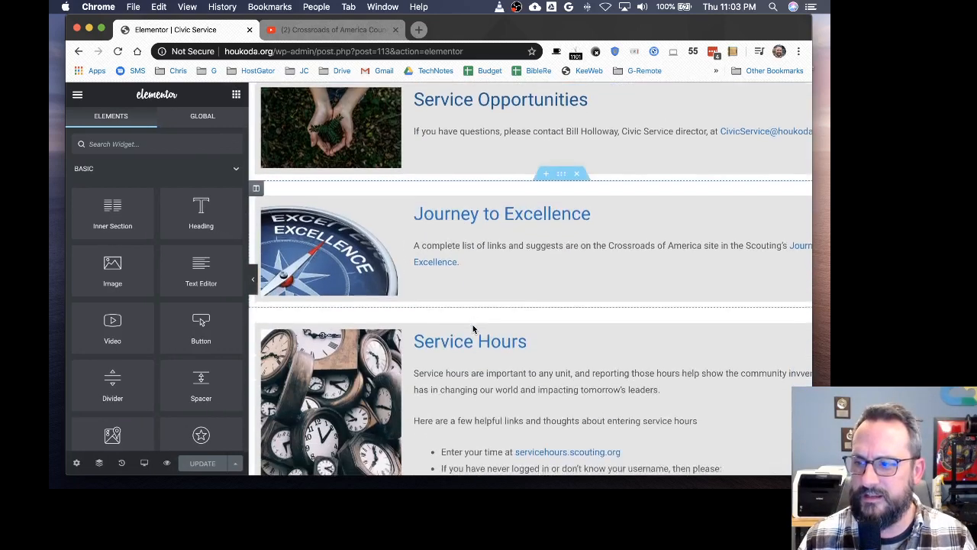
scroll(474, 329, down, 5)
scroll(474, 329, up, 4)
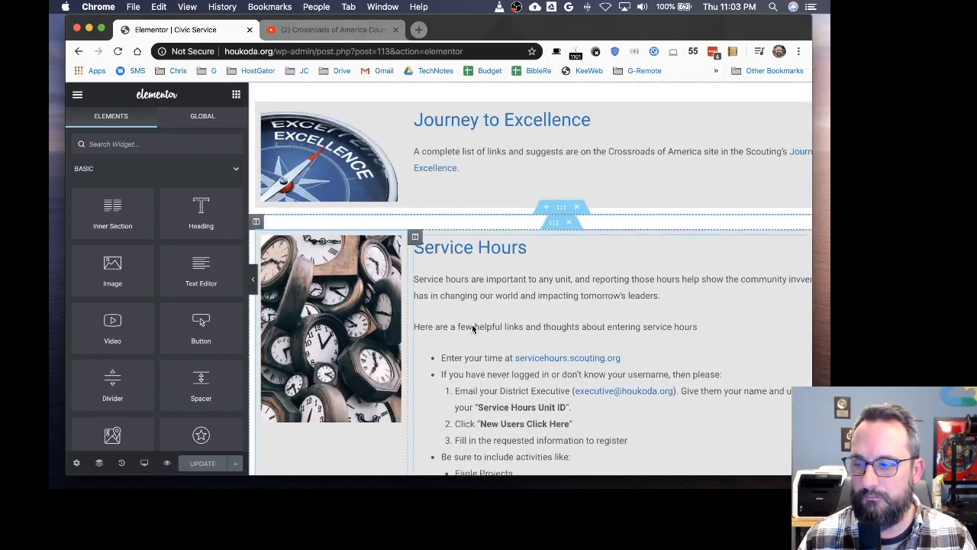
scroll(472, 329, up, 5)
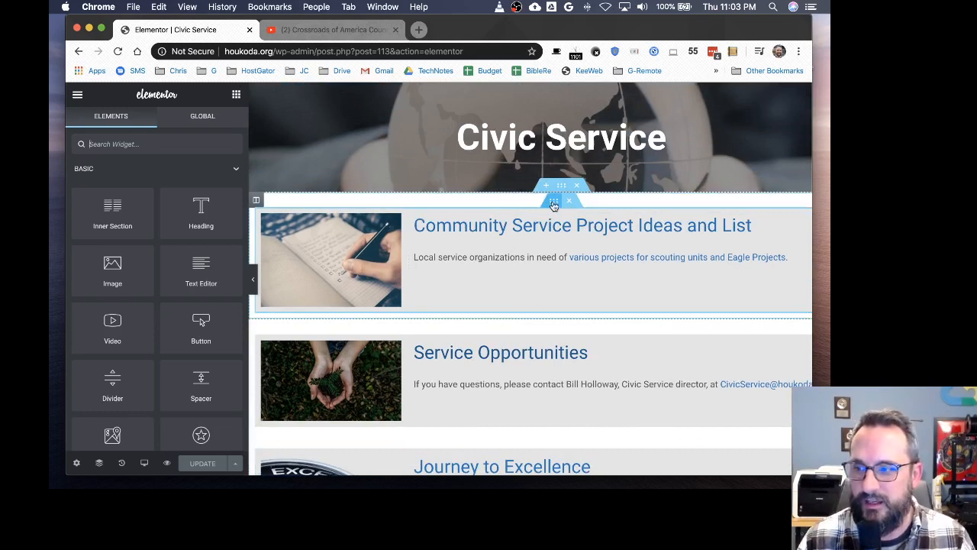
click(554, 205)
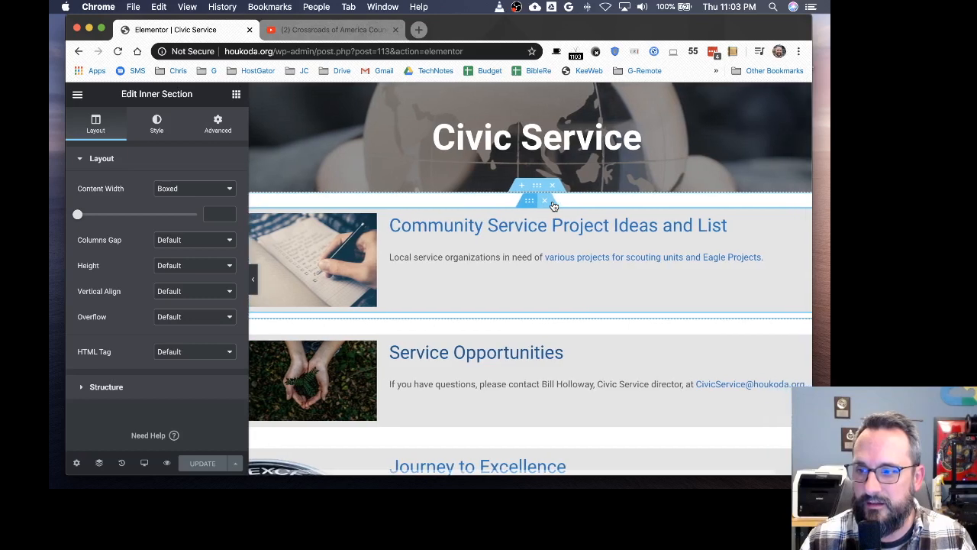
double_click(564, 29)
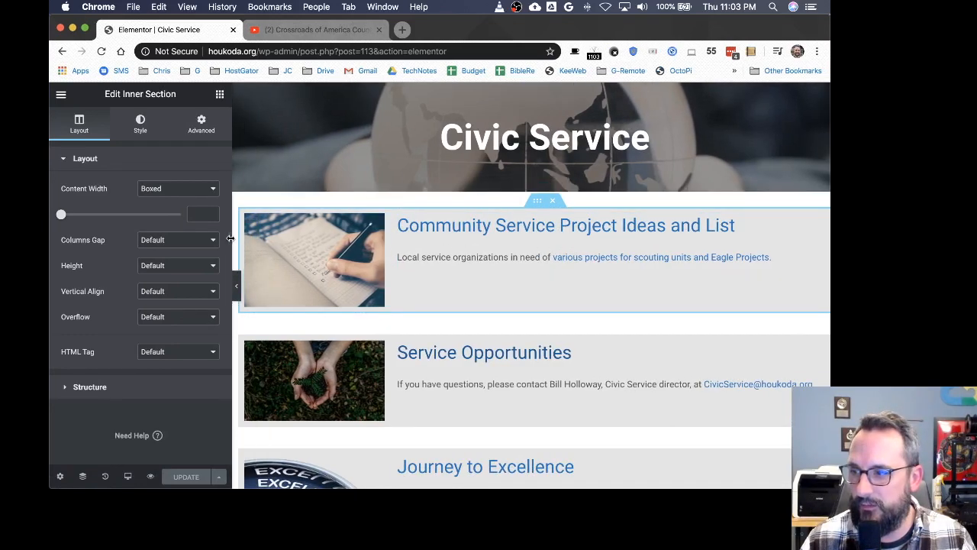
drag(232, 235, 163, 234)
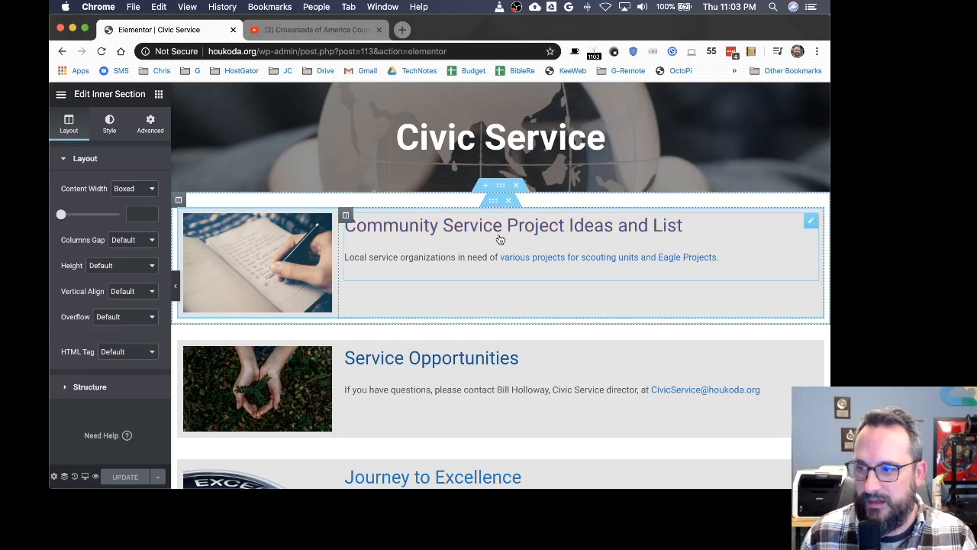
Step: Try replacing the Community Service Project image with the YPTIcon-300x268 image, then undo the change
click(292, 240)
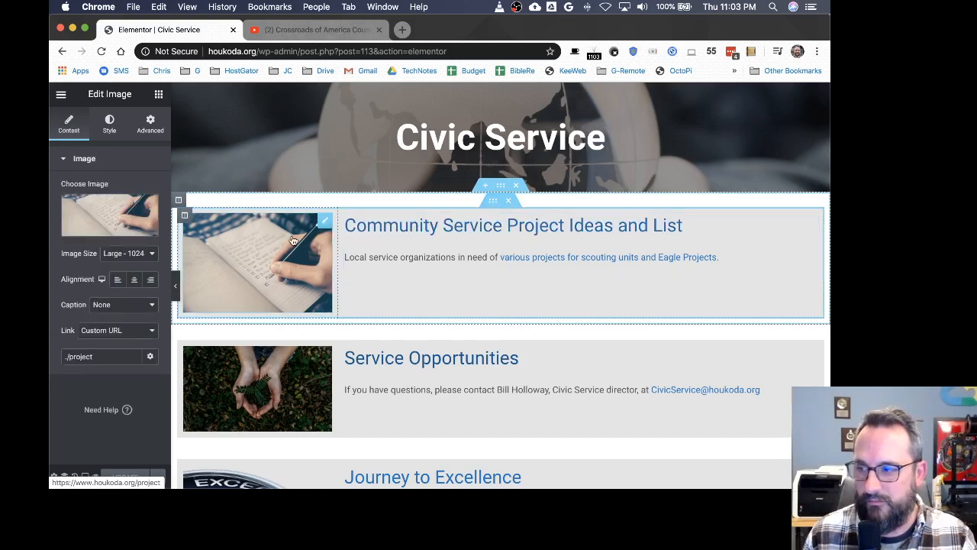
click(99, 208)
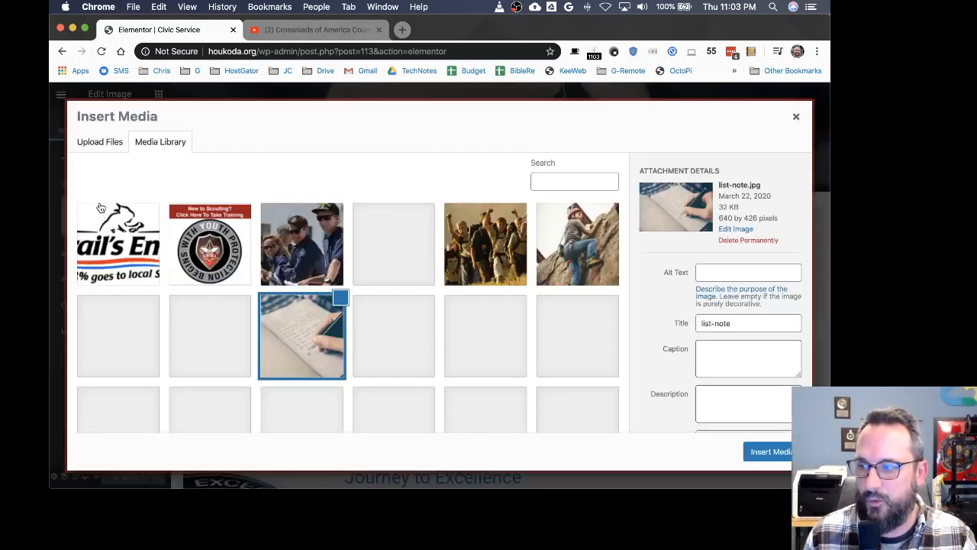
click(218, 274)
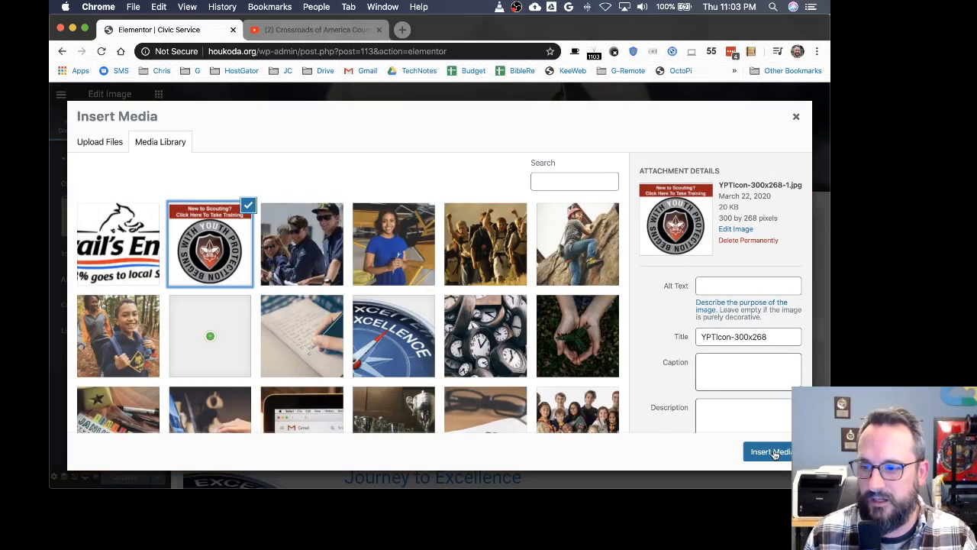
click(762, 451)
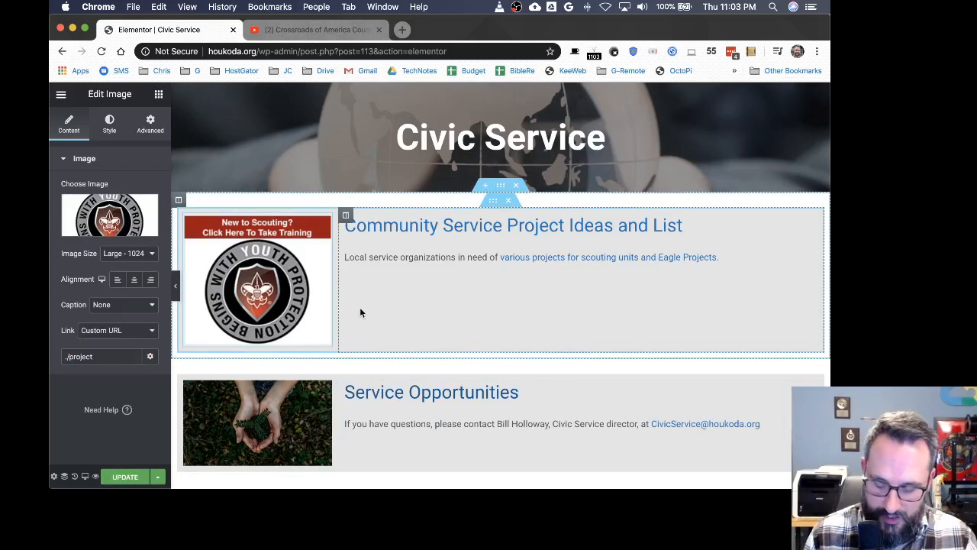
key(super+z)
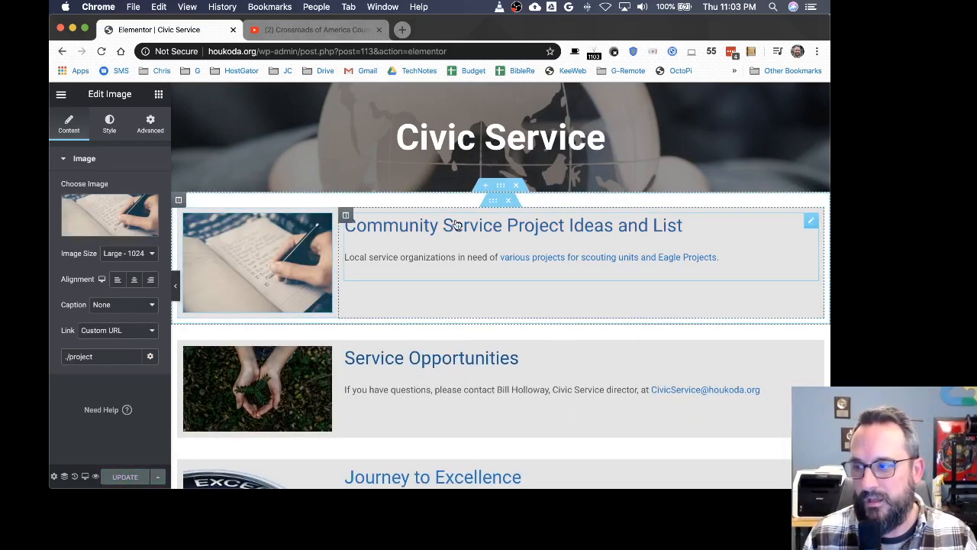
Step: Open the Journey to Excellence text editor widget for editing and widen the editing panel
scroll(443, 289, down, 8)
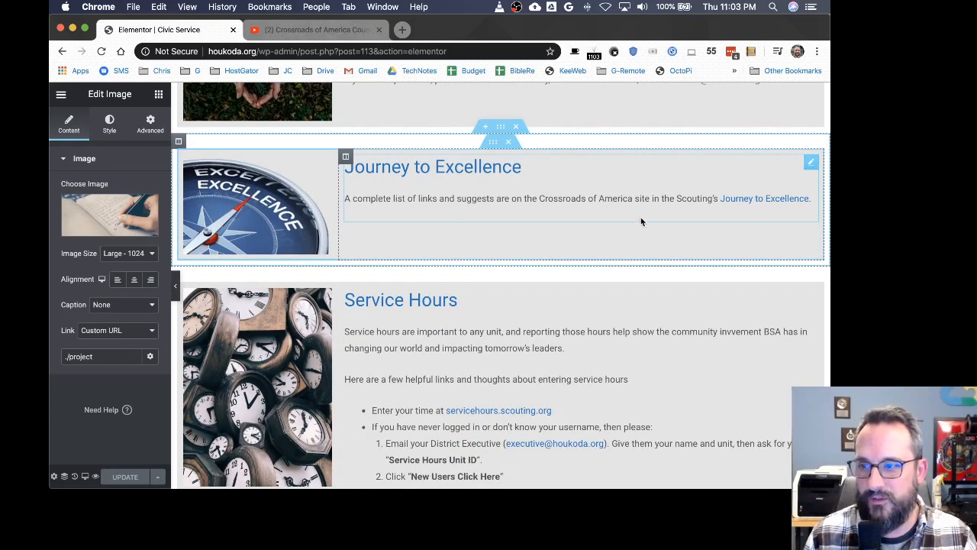
click(812, 164)
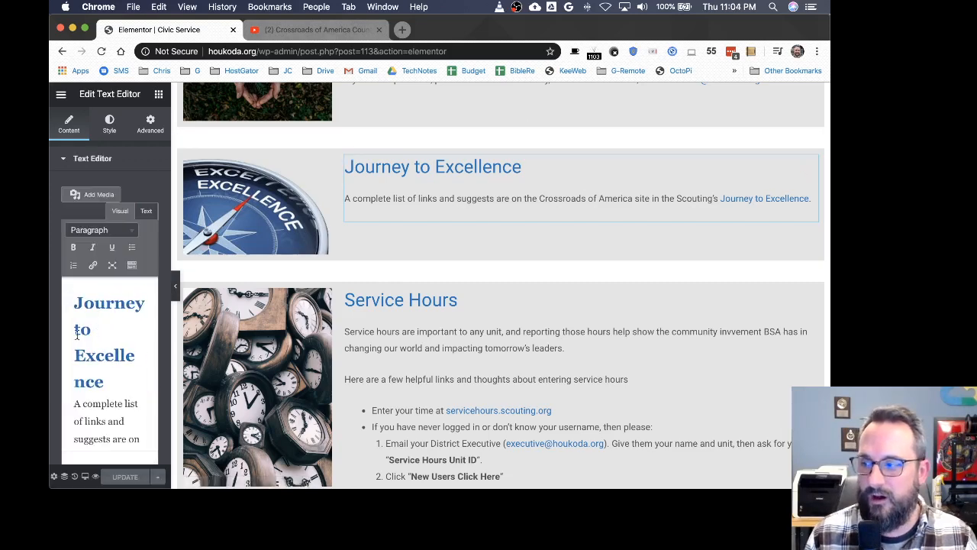
drag(171, 294, 365, 294)
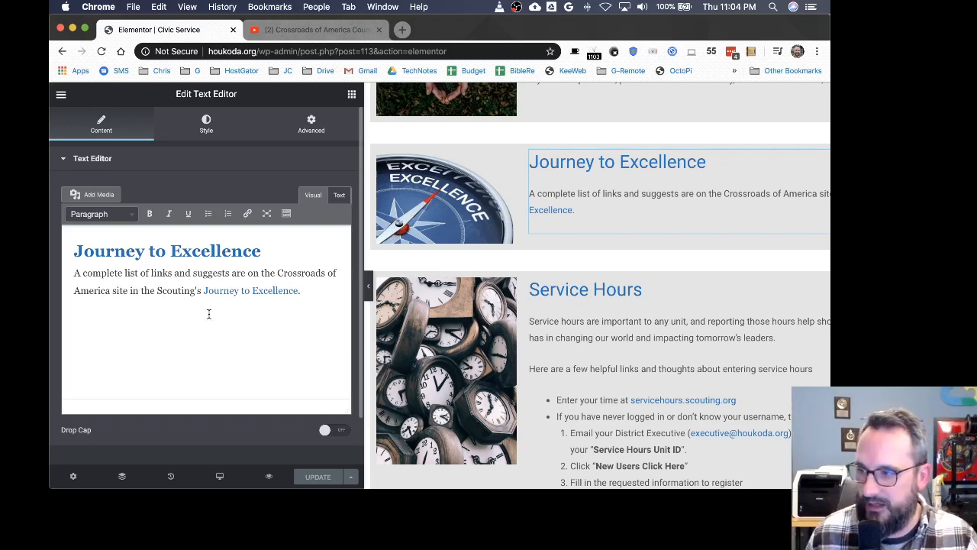
Step: Try appending (JTE) to the Journey to Excellence heading, then delete it again
click(269, 251)
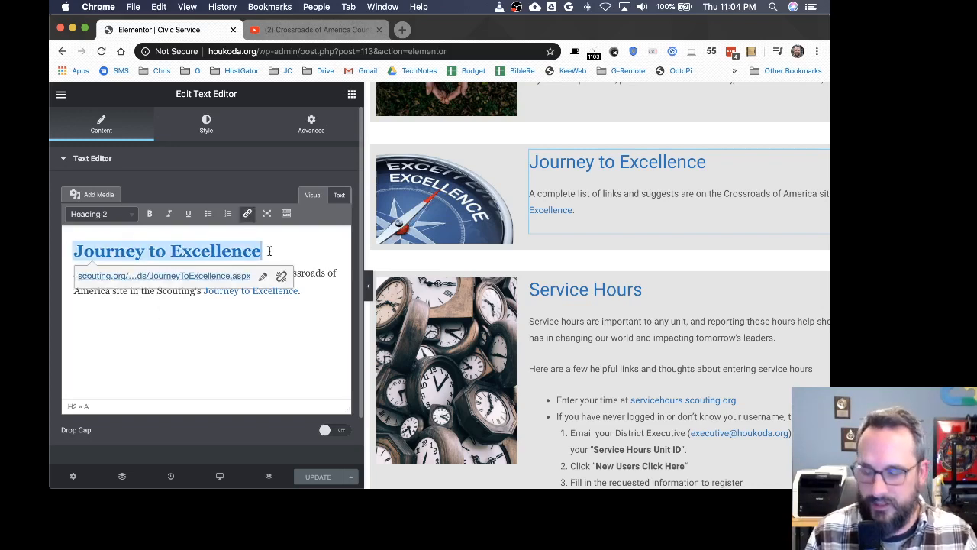
text((JTE))
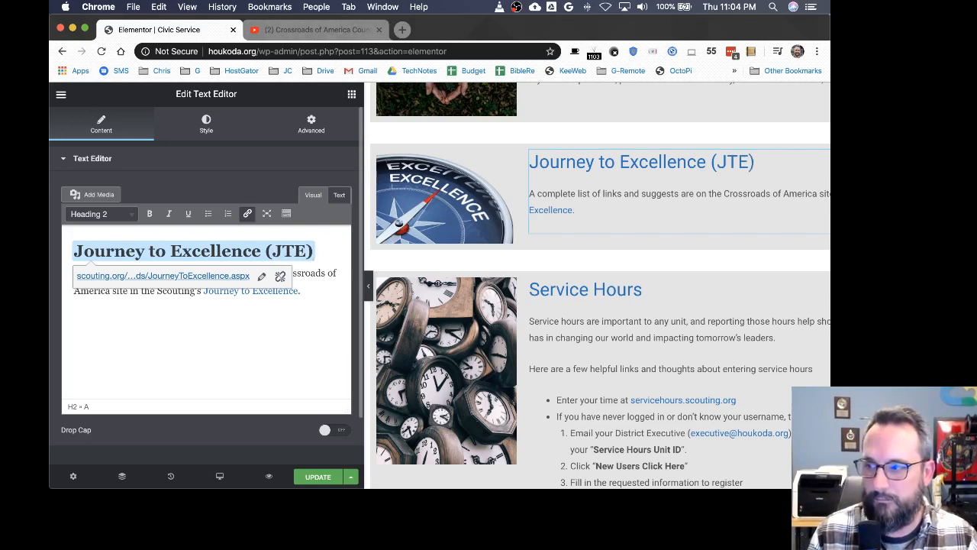
key(BackSpace)
key(BackSpace)
key(BackSpace)
key(BackSpace)
key(BackSpace)
key(BackSpace)
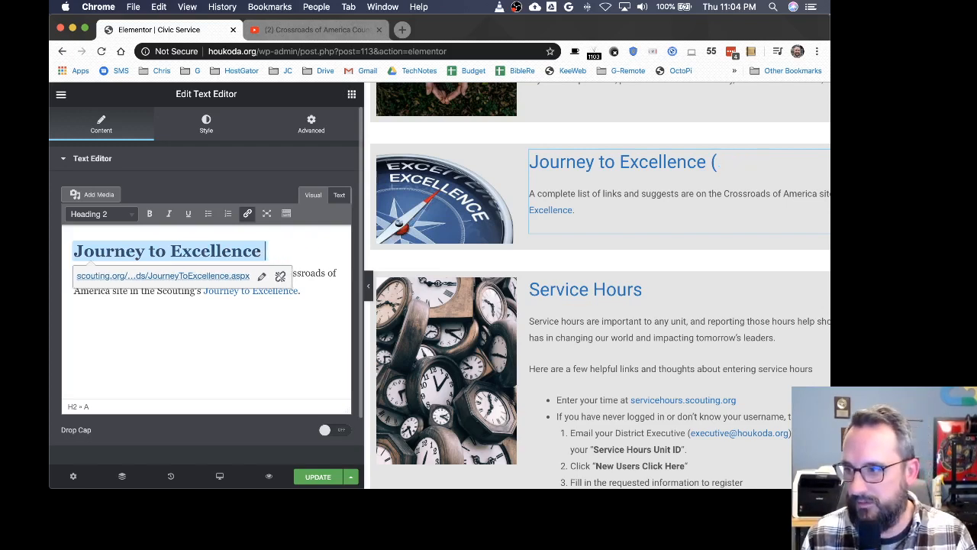
Step: Add ", also known as JTE." to the end of the Journey to Excellence paragraph, update the page and narrow the panel
key(Down)
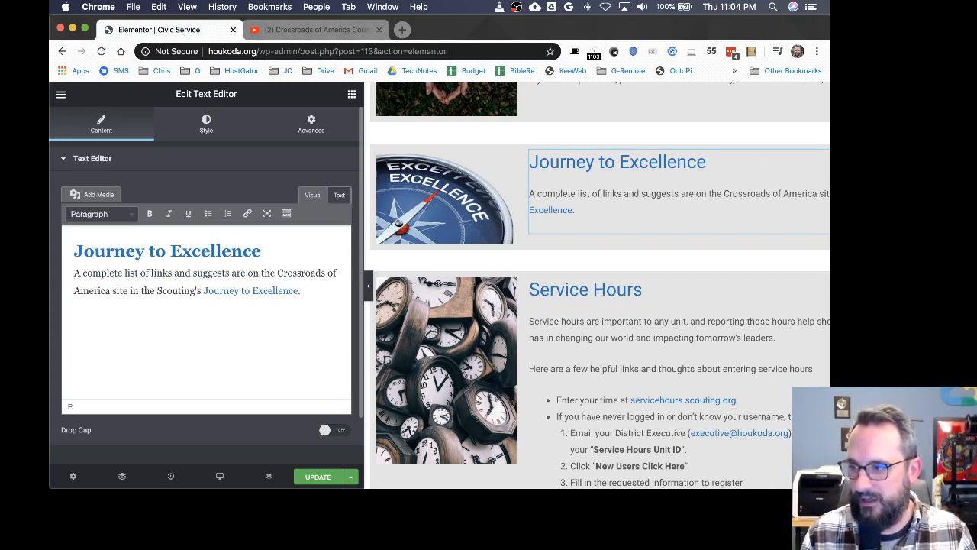
text(also known a)
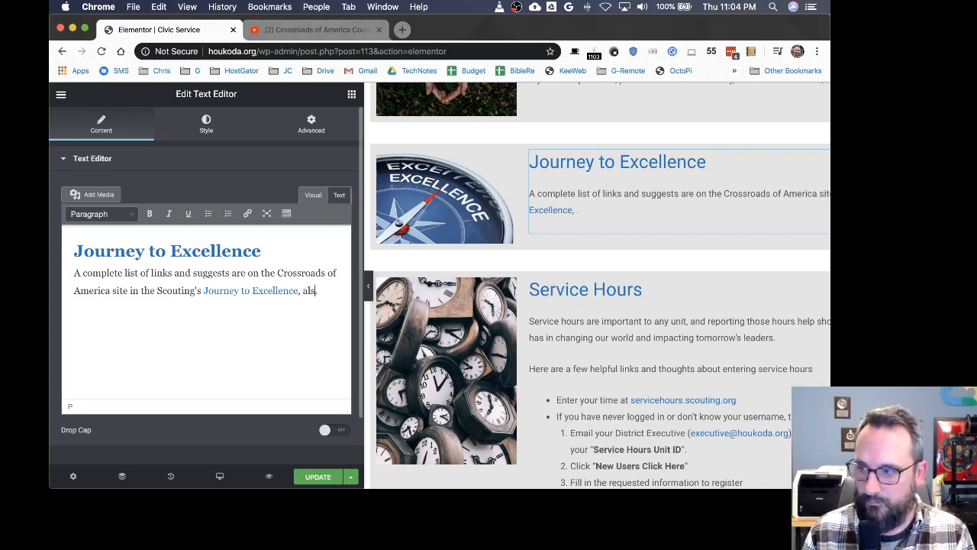
text(s JTE.)
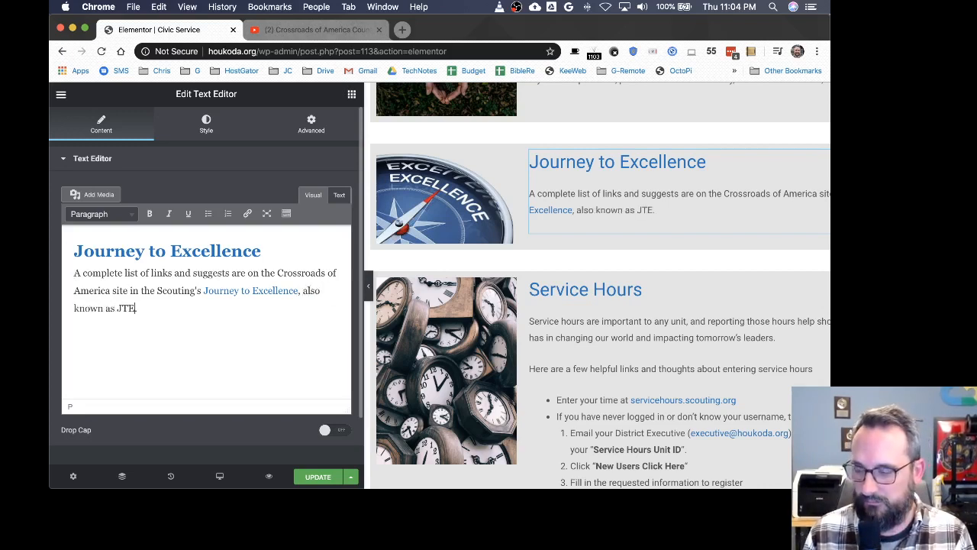
click(310, 477)
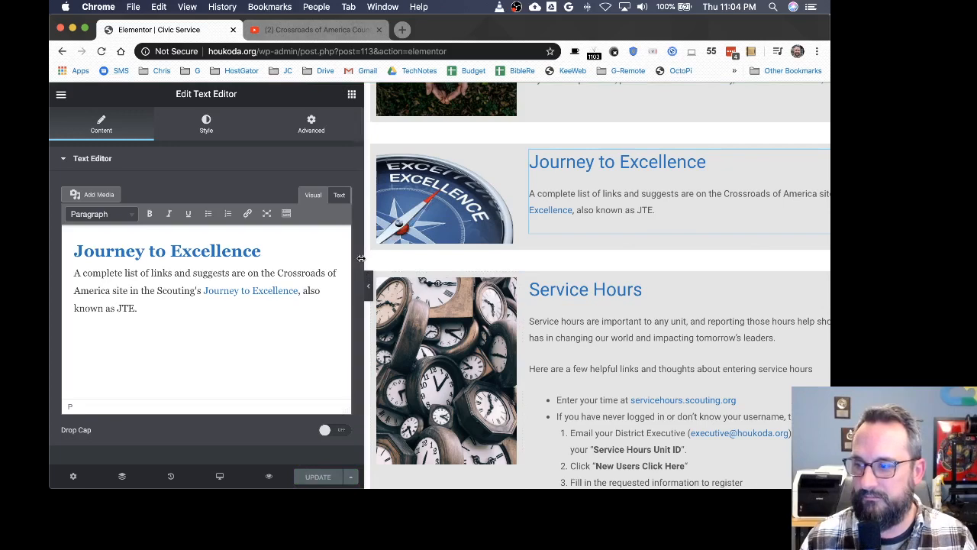
drag(366, 280, 164, 255)
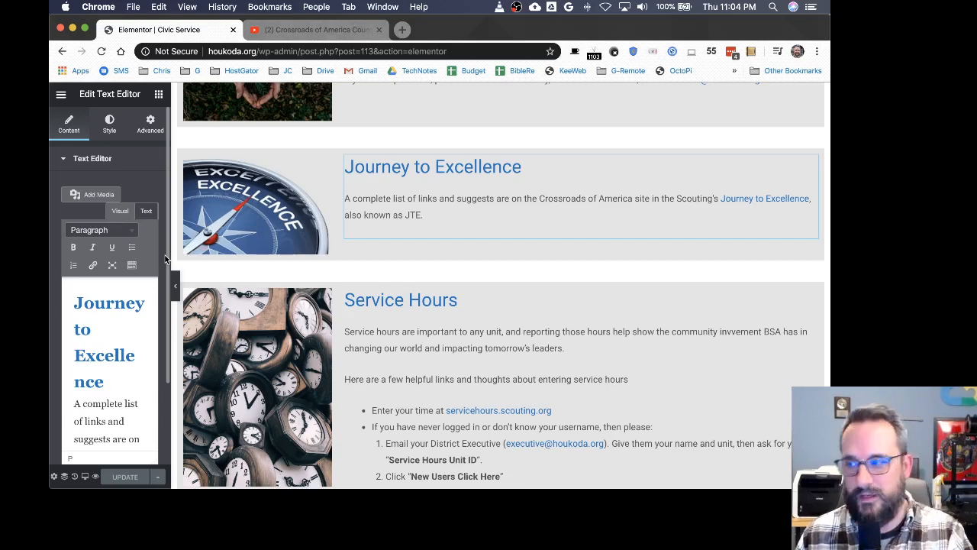
Step: Open houkoda.org in a new tab, then return to the Elementor editor tab
scroll(165, 255, down, 1)
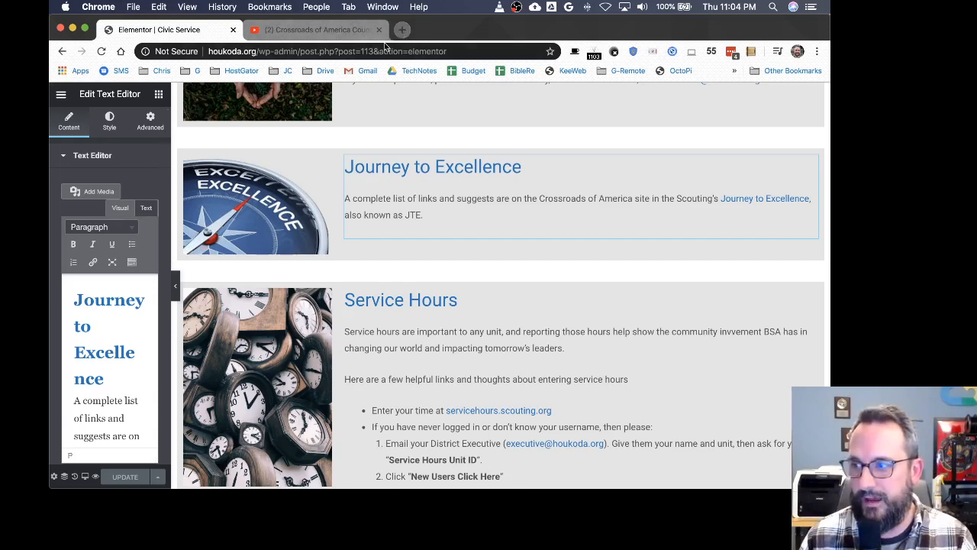
key(super+t)
text(houkoda.)
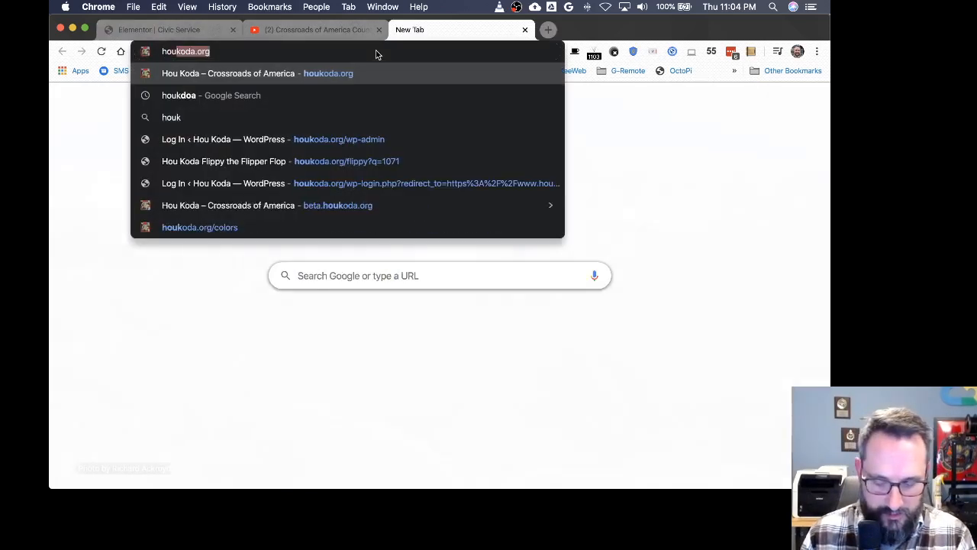
key(Return)
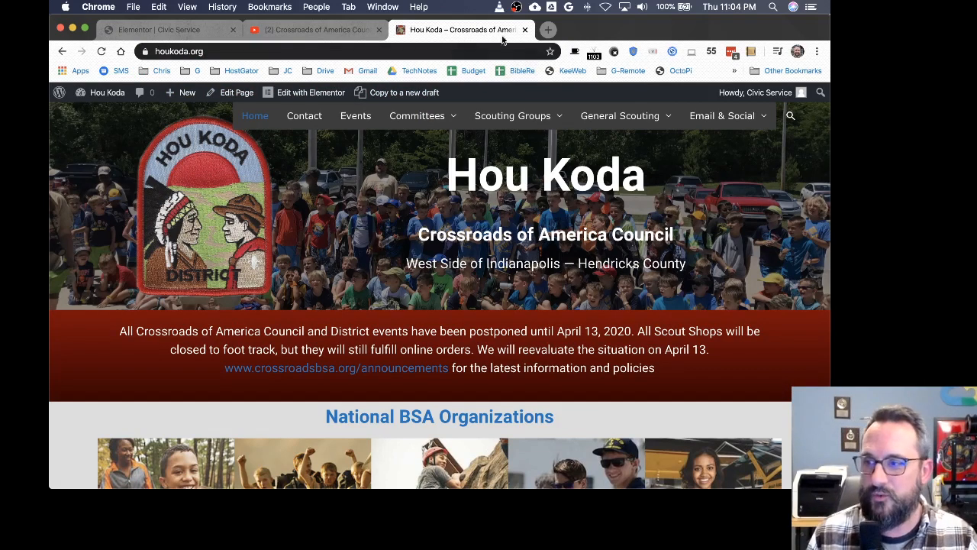
click(524, 30)
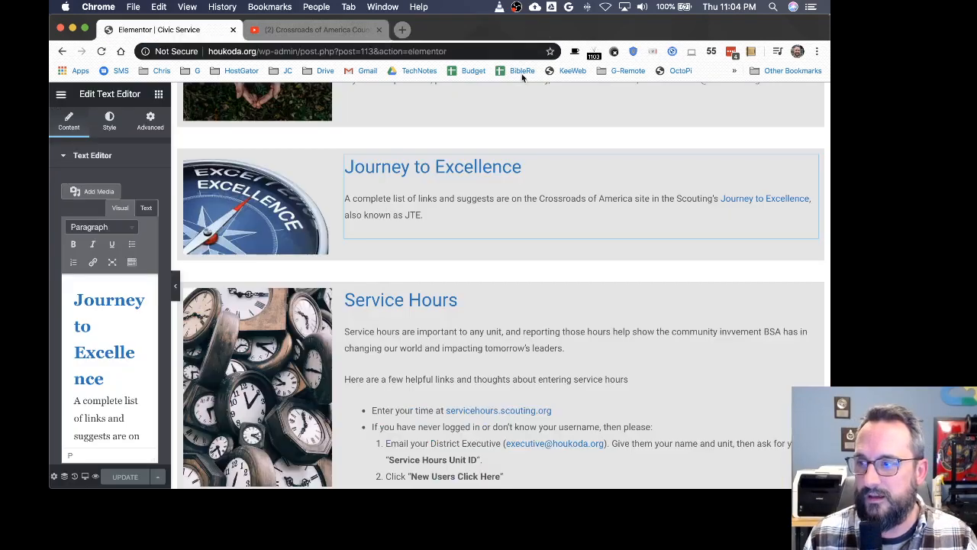
Step: Open a new incognito window and load houkoda.org
click(817, 52)
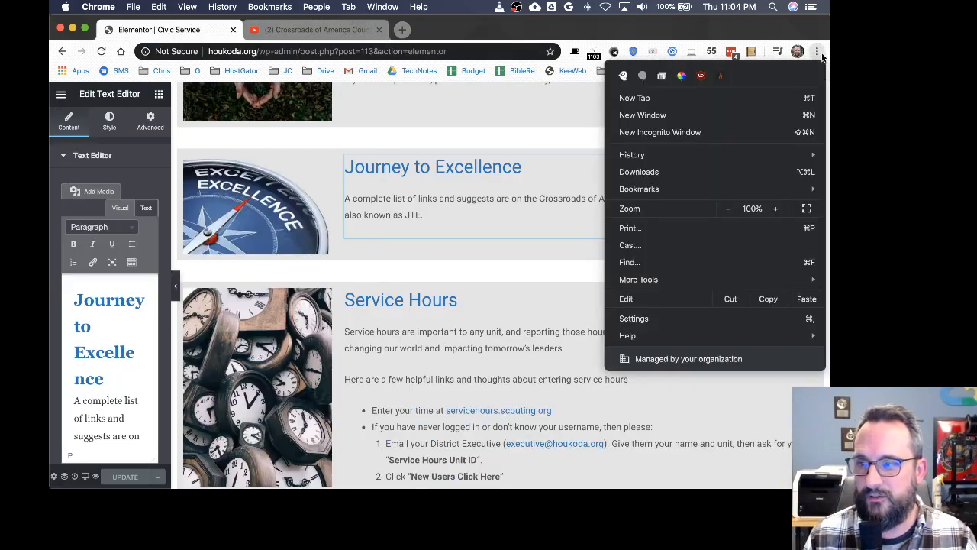
click(660, 132)
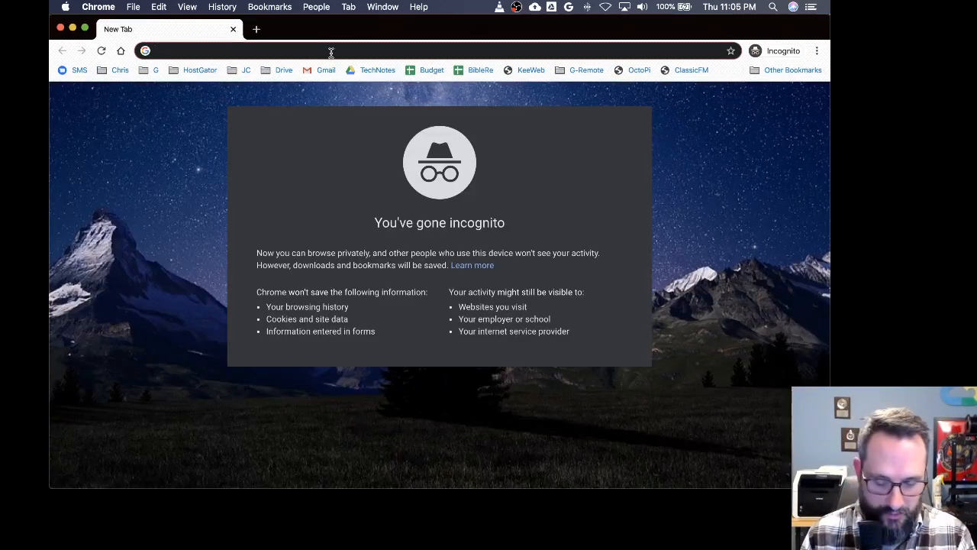
text(houkoda)
key(Return)
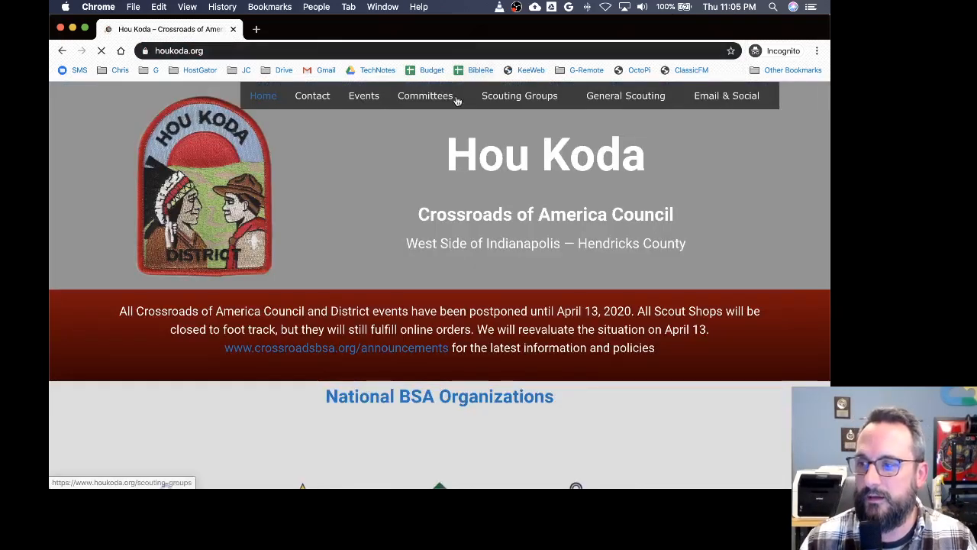
Step: Open the Civic Service page from the Committees menu and scroll through its sections
mouse_move(433, 101)
click(431, 158)
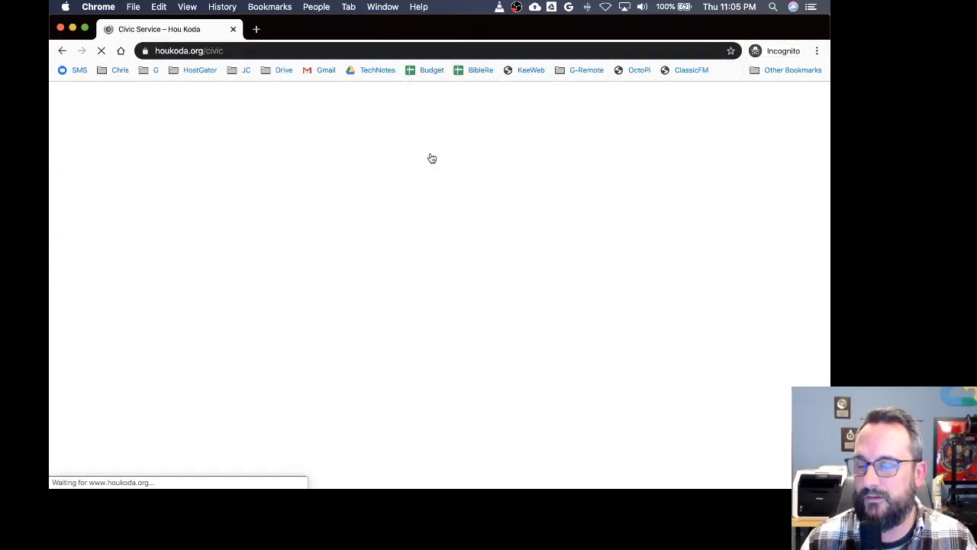
scroll(436, 277, down, 5)
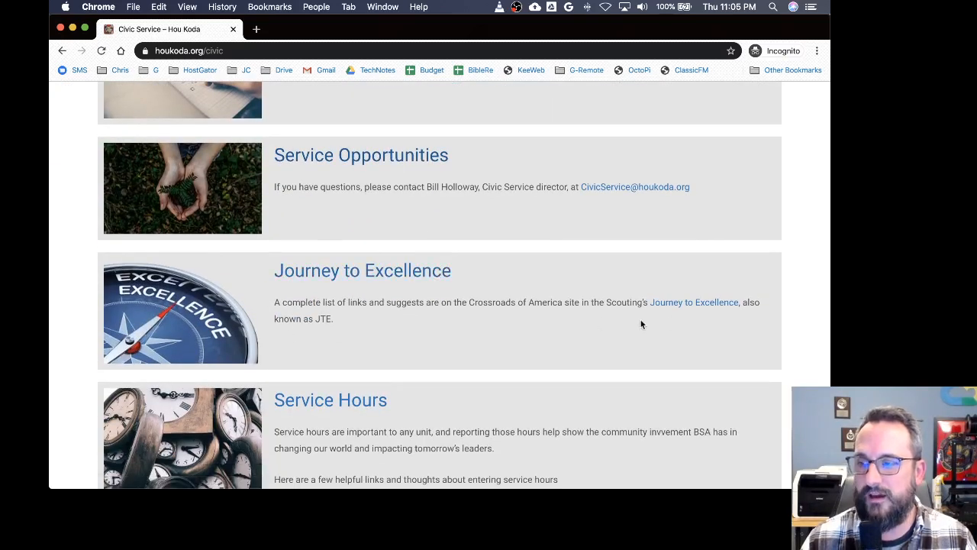
scroll(344, 322, up, 5)
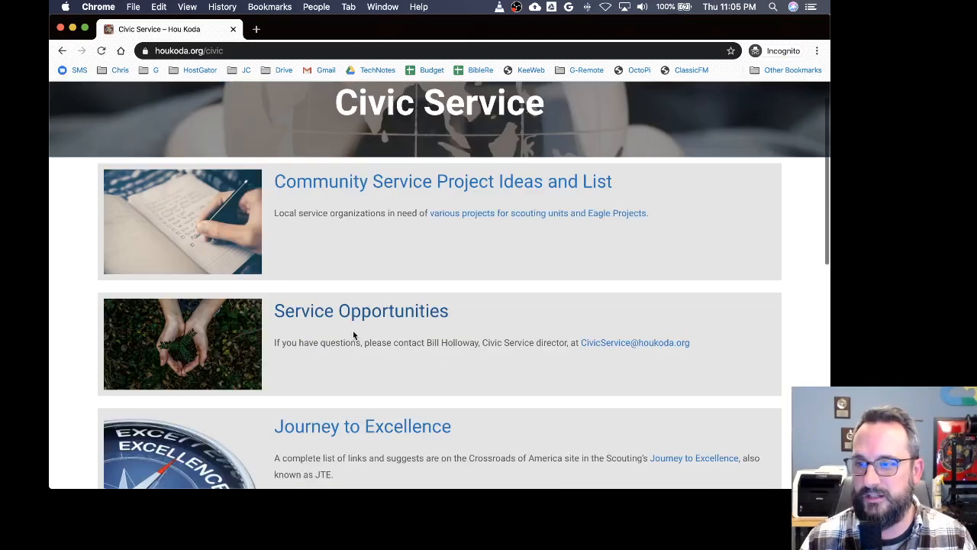
Step: Search the site for jte and open the Civic Service result
click(281, 94)
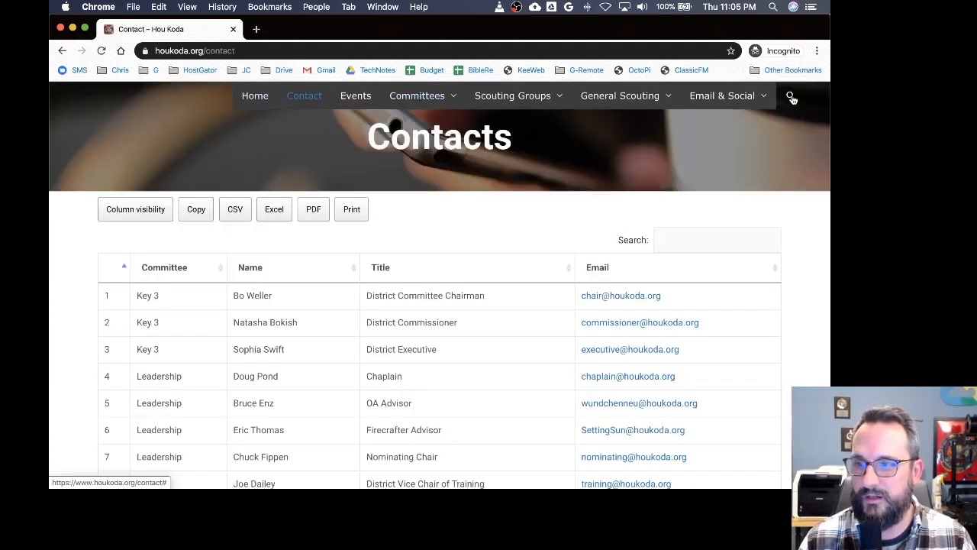
click(791, 98)
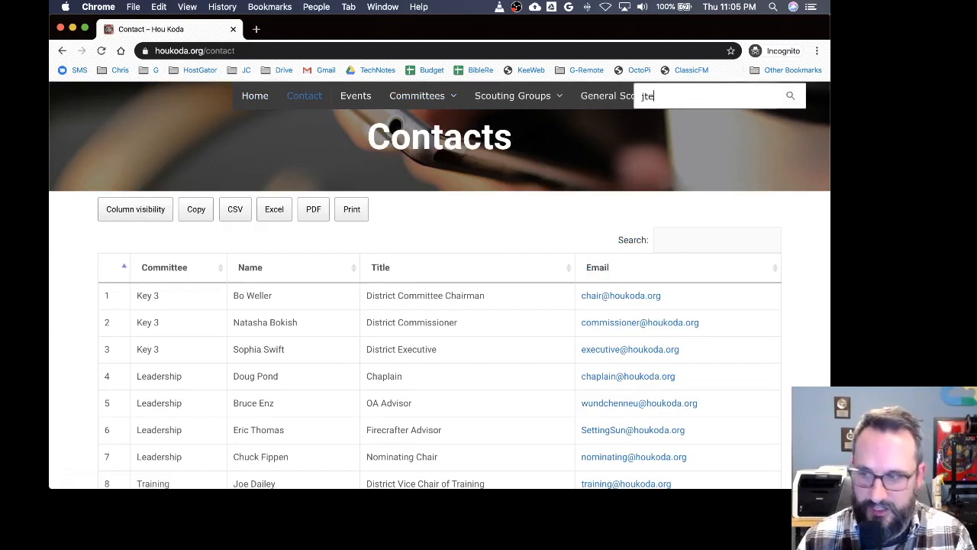
key(Return)
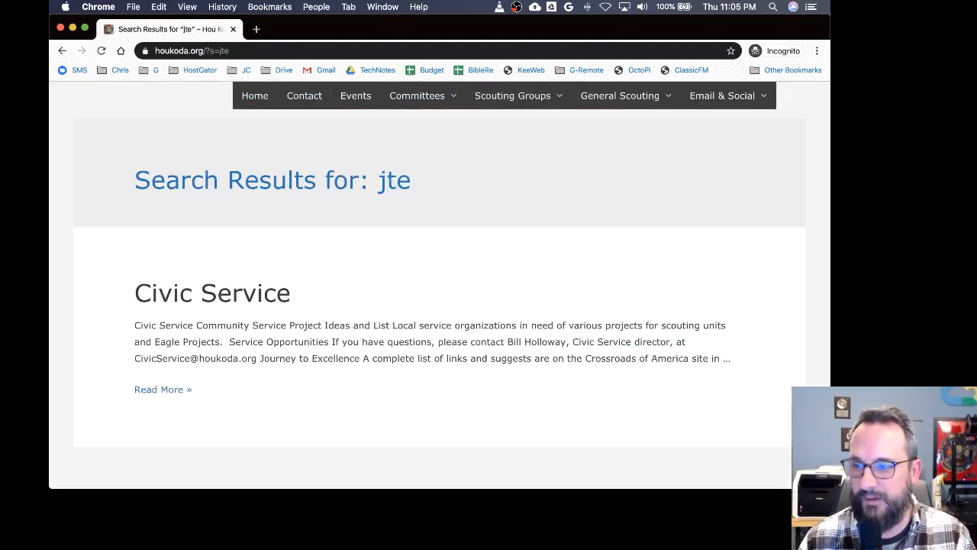
click(221, 299)
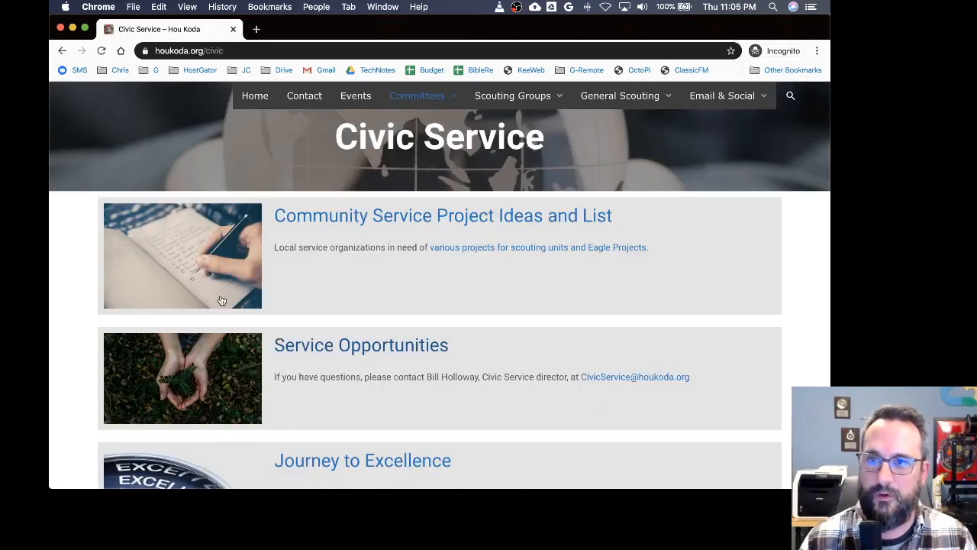
Step: Review the Civic Service page's Journey to Excellence section, then return to the home page
scroll(399, 318, down, 5)
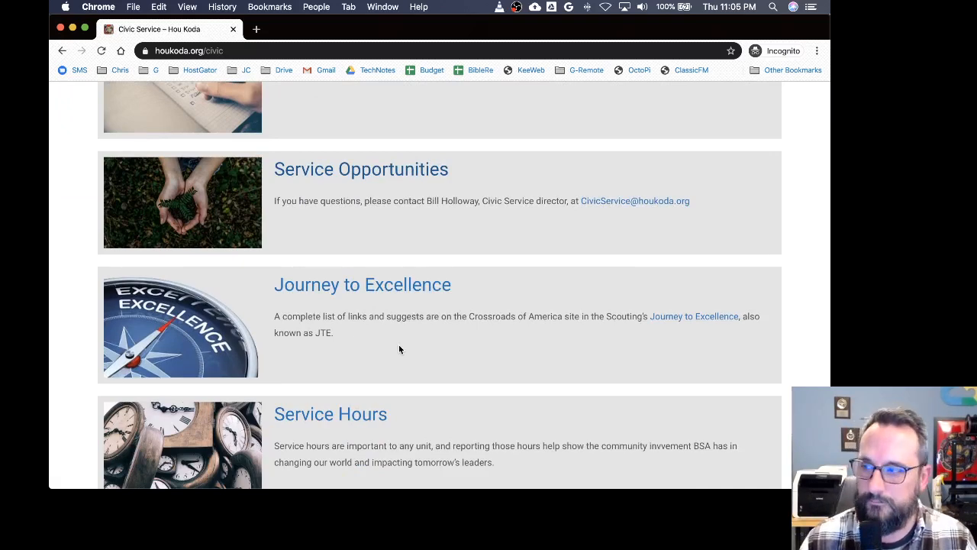
scroll(398, 347, up, 5)
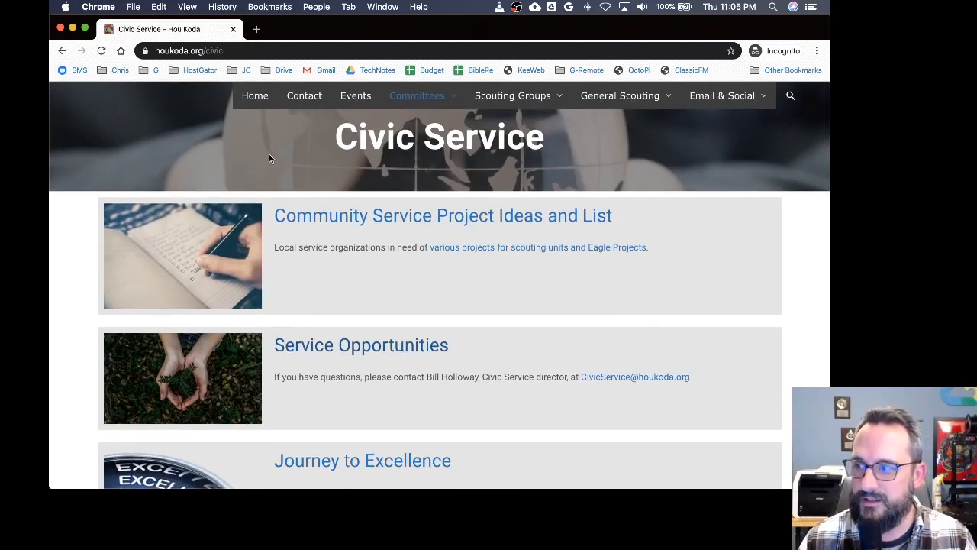
click(255, 95)
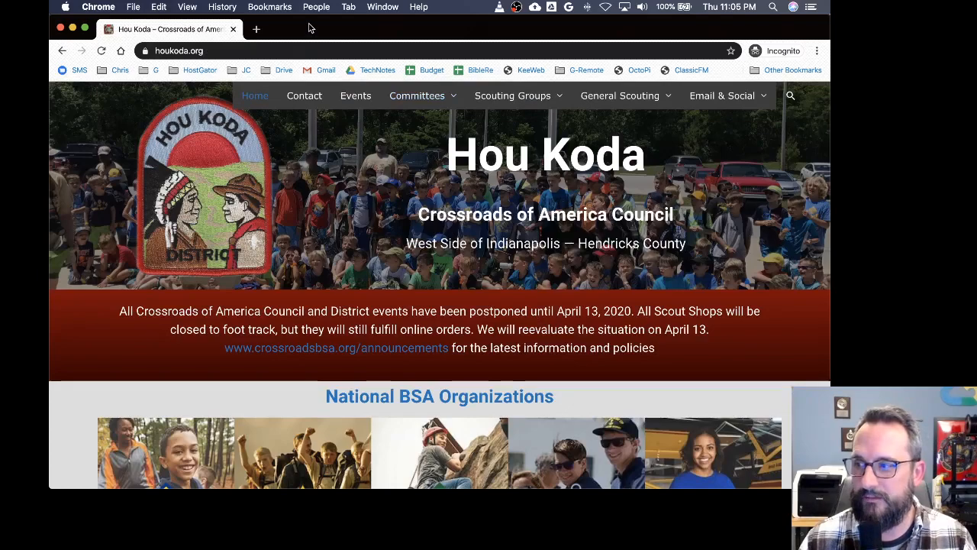
Step: Switch back to the Elementor editor window and exit to the WordPress dashboard
key(ctrl+Up)
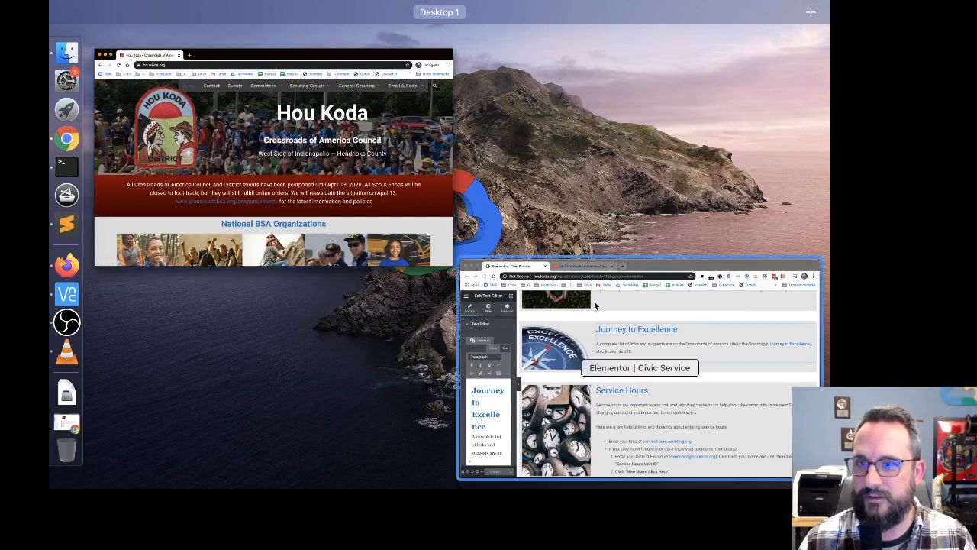
click(509, 292)
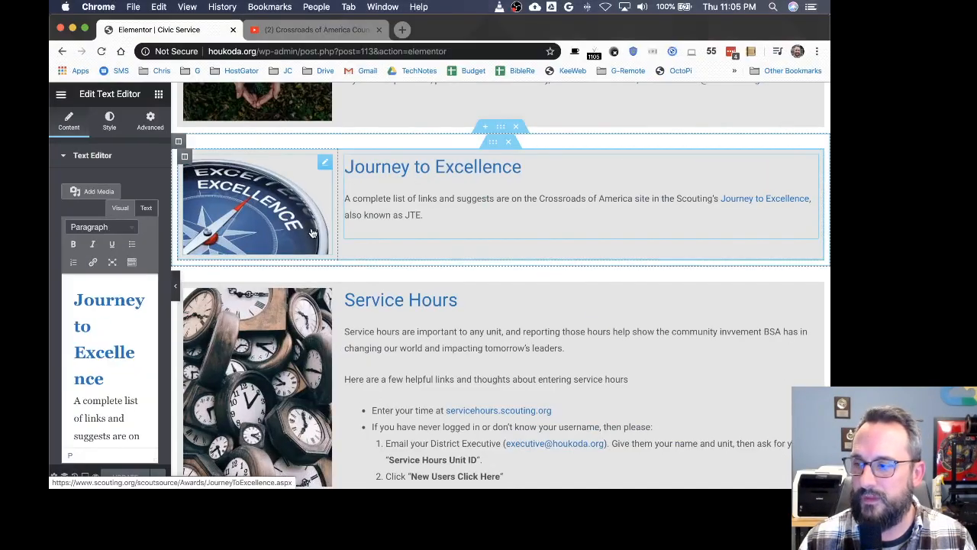
scroll(416, 351, up, 5)
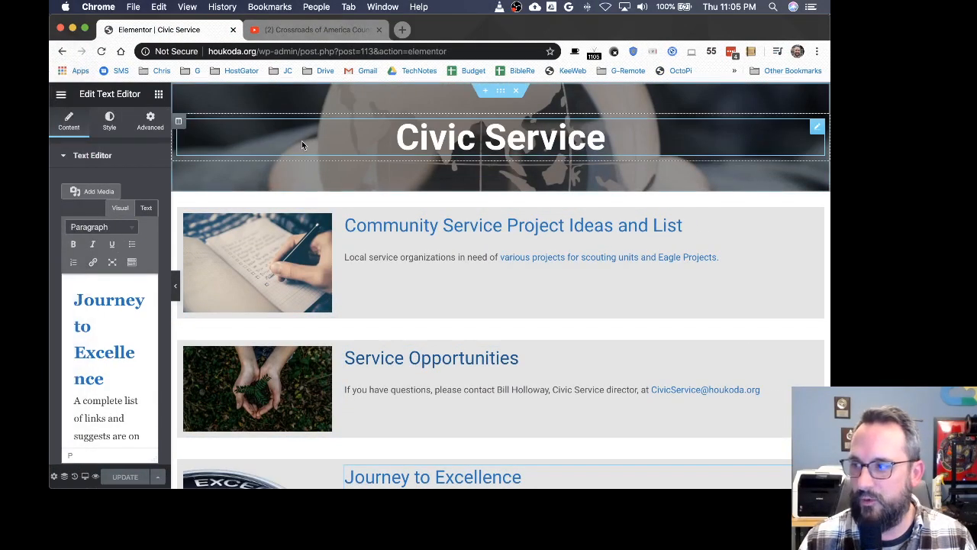
click(61, 96)
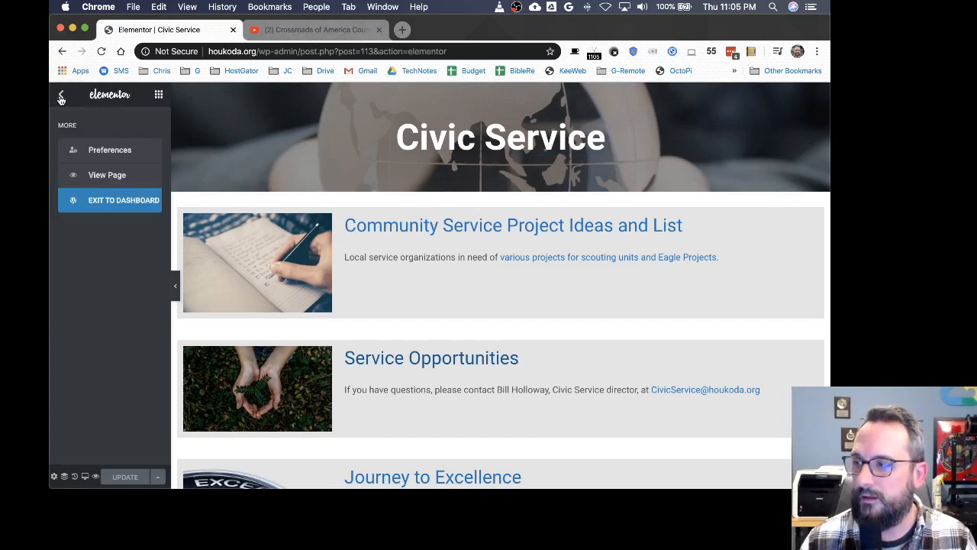
click(99, 211)
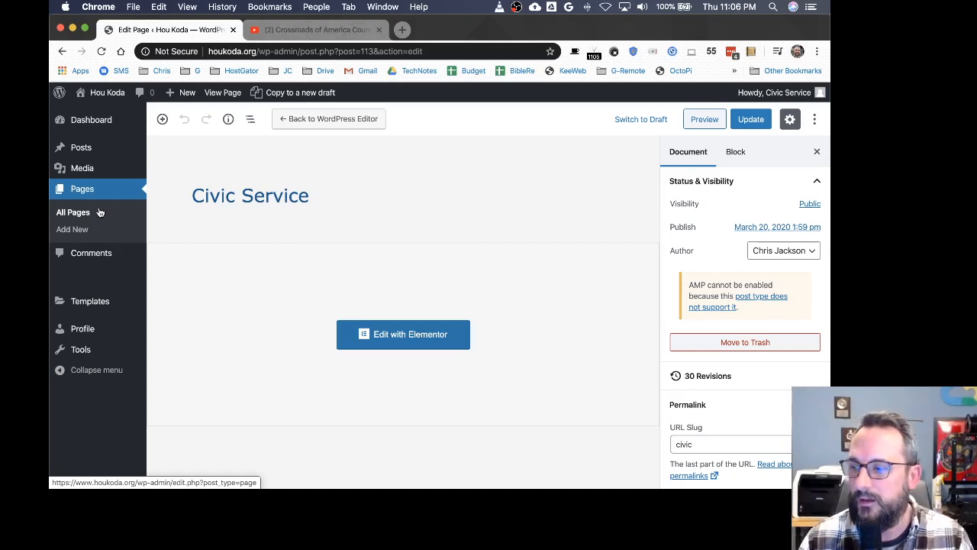
Step: Open the All Pages list and scroll through the pages
click(87, 194)
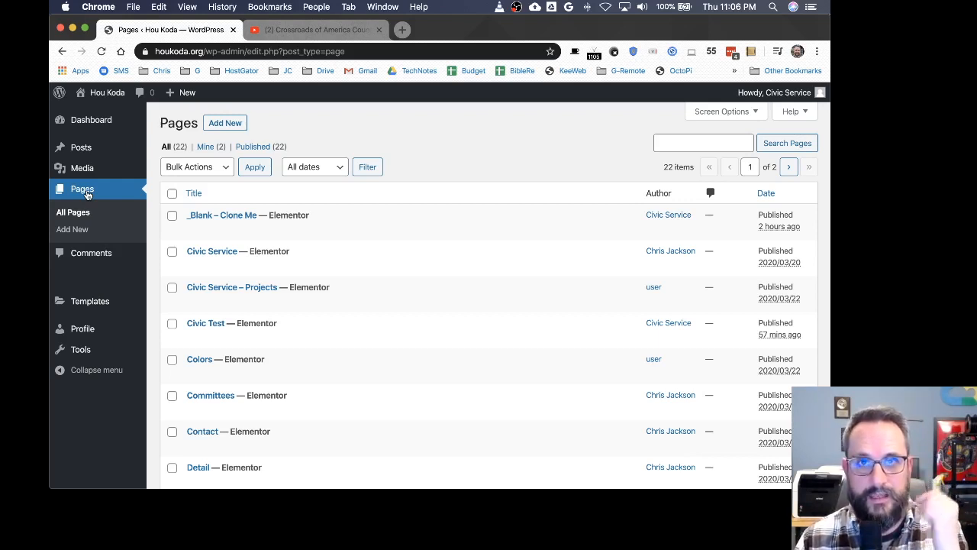
scroll(87, 194, down, 2)
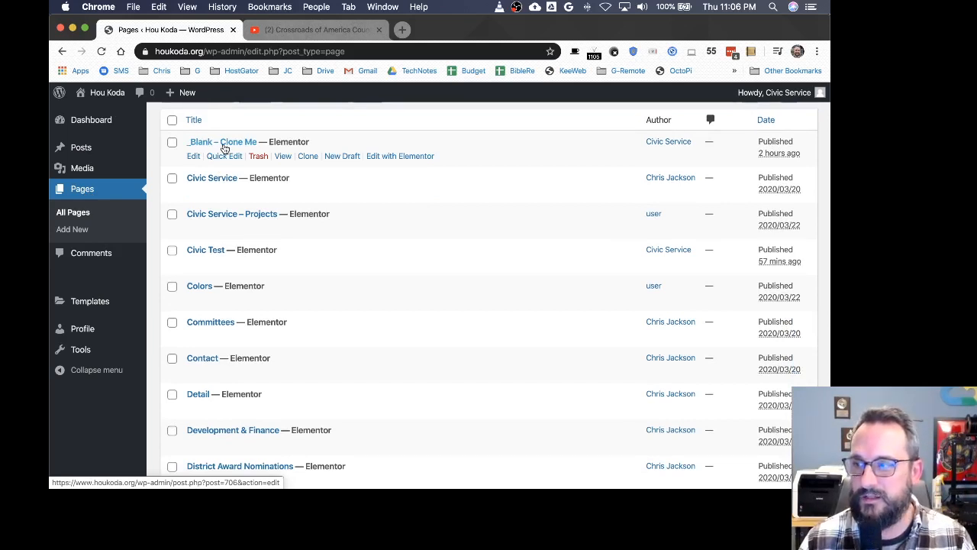
Step: Clone the _Blank – Clone Me page and retitle the draft copy Flying with Scouts
click(310, 158)
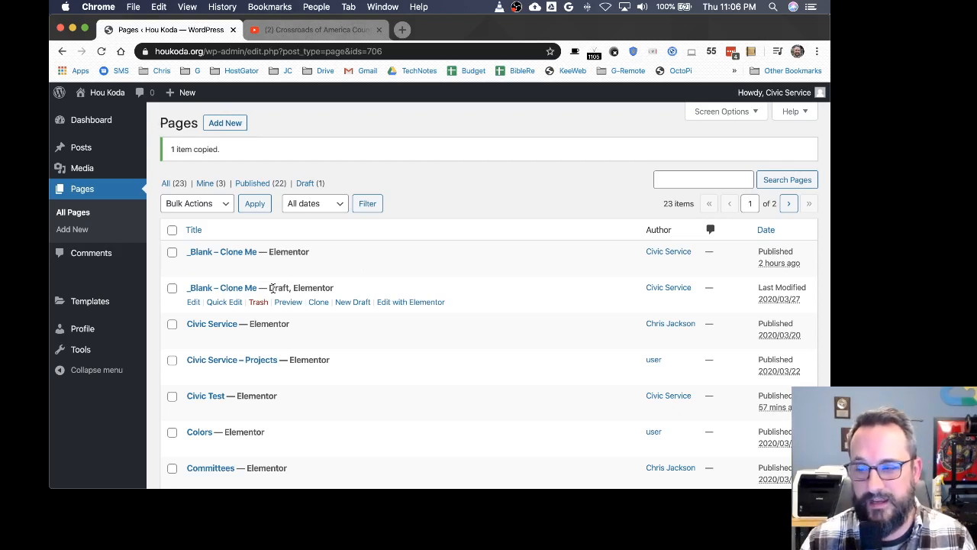
click(224, 301)
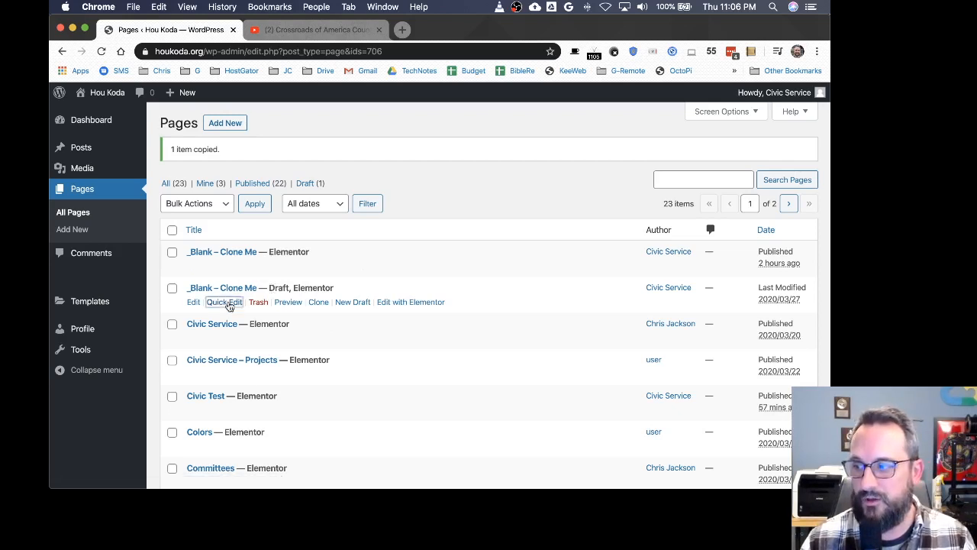
drag(310, 308, 62, 302)
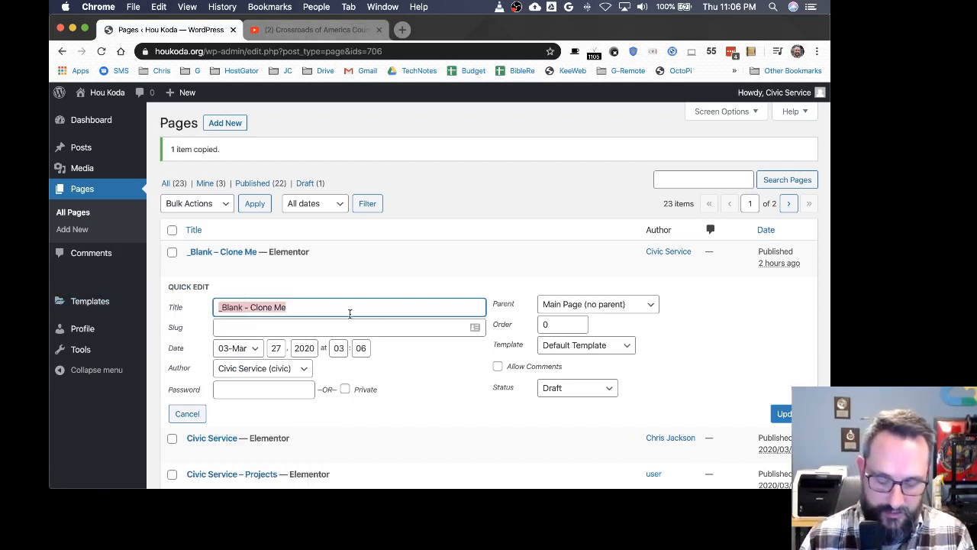
text(Fly)
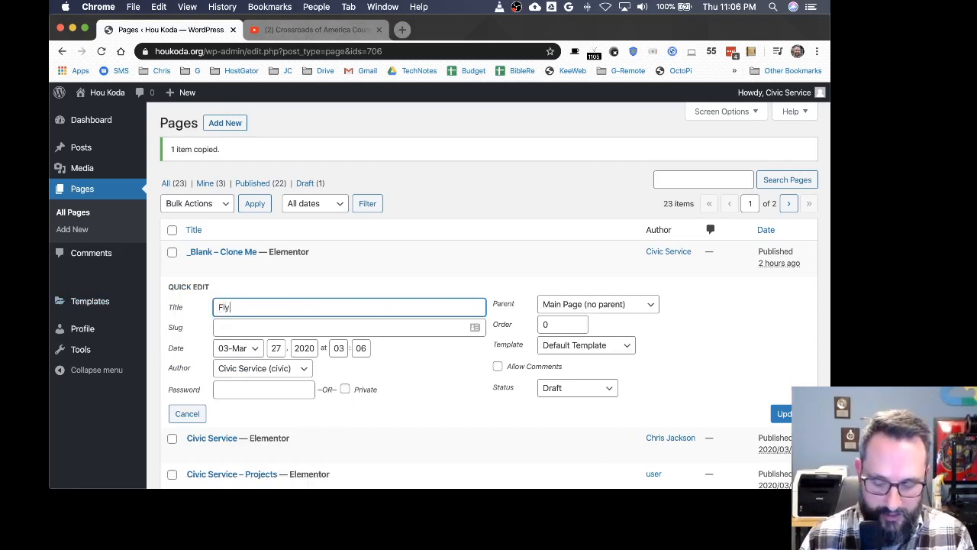
text(ing with Scouts)
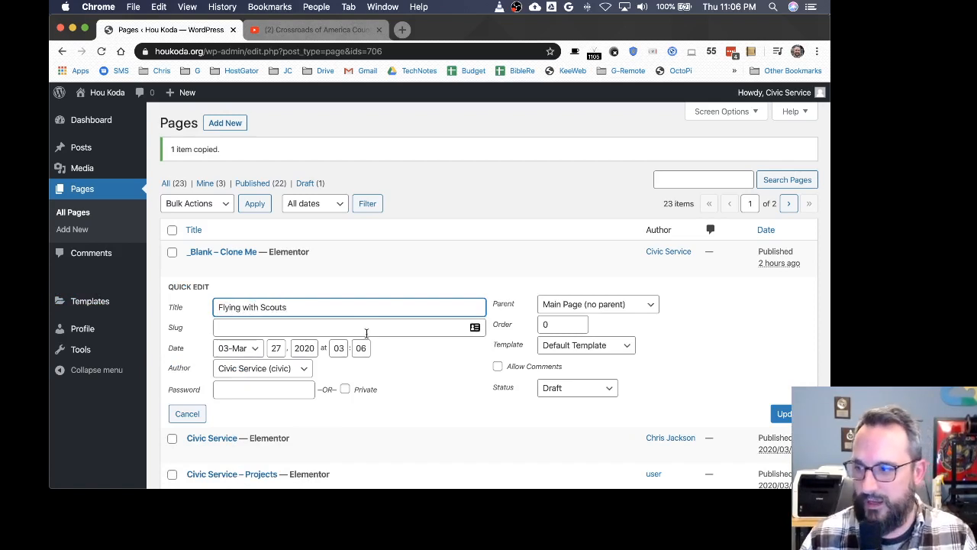
Step: Set the copy's slug to flying and save the quick edit
click(328, 327)
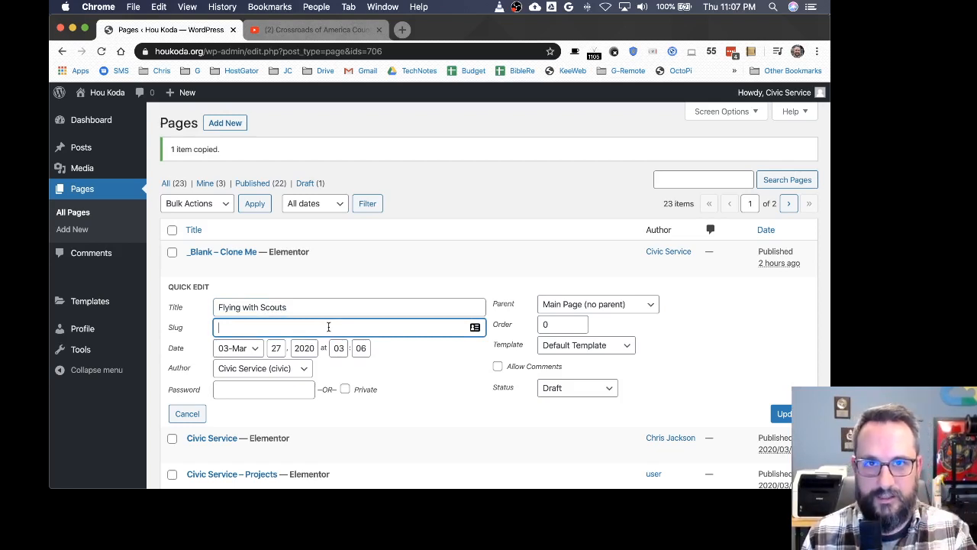
text(fl)
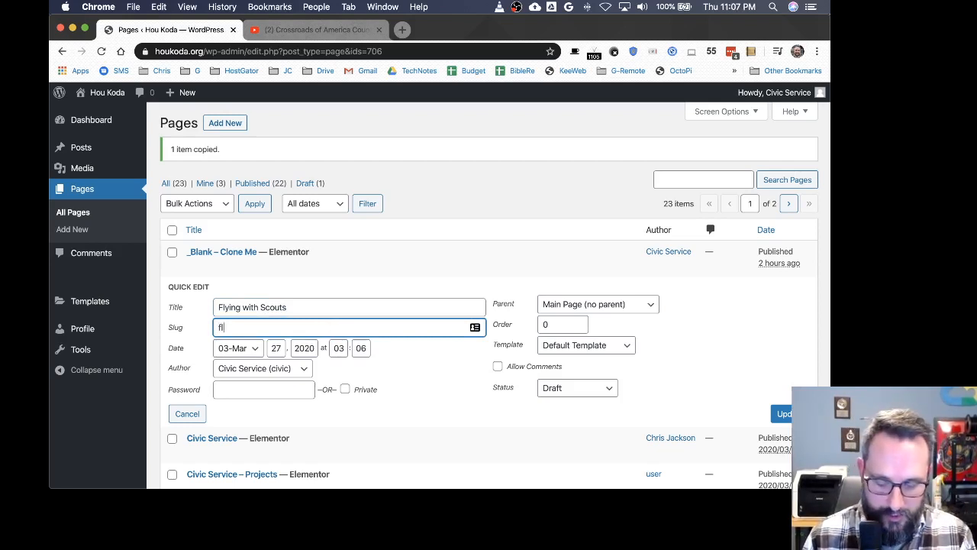
text(y)
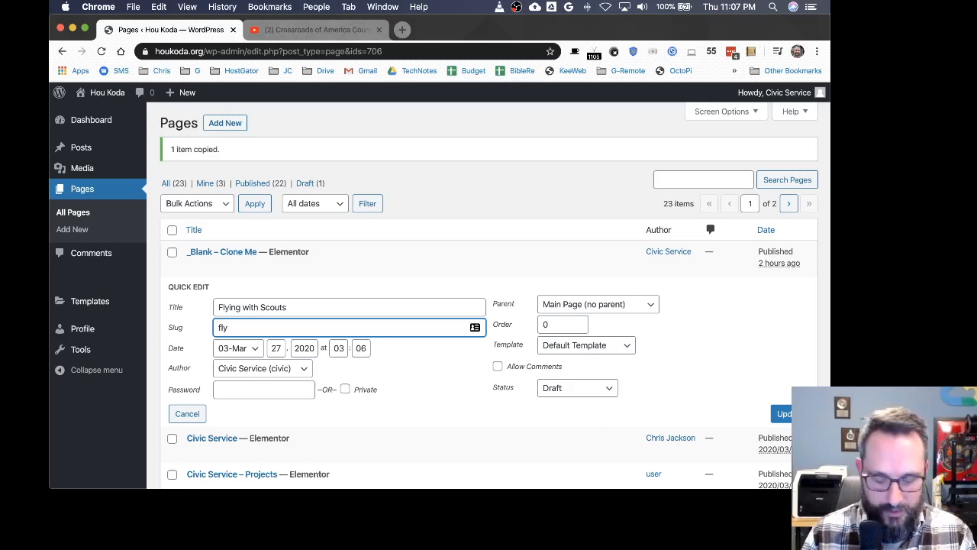
text(ing)
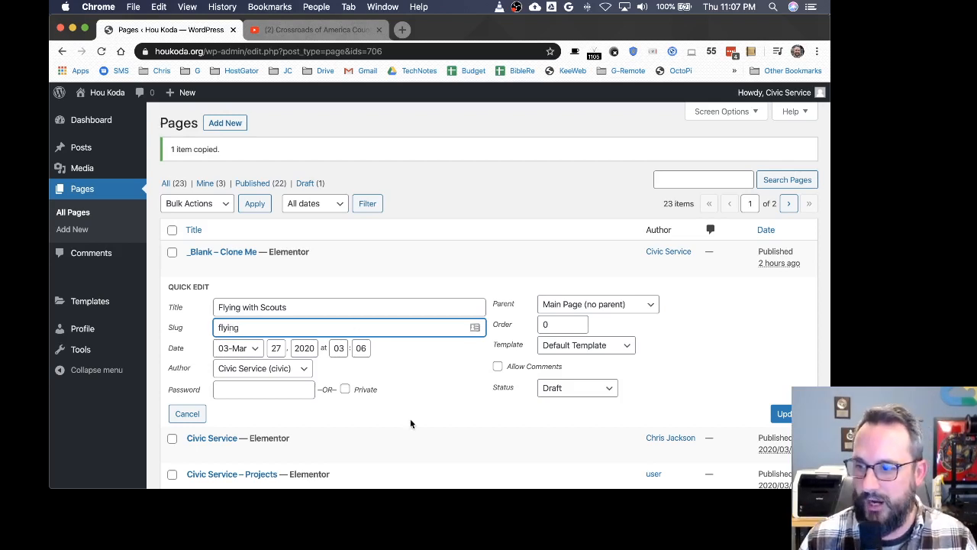
click(781, 413)
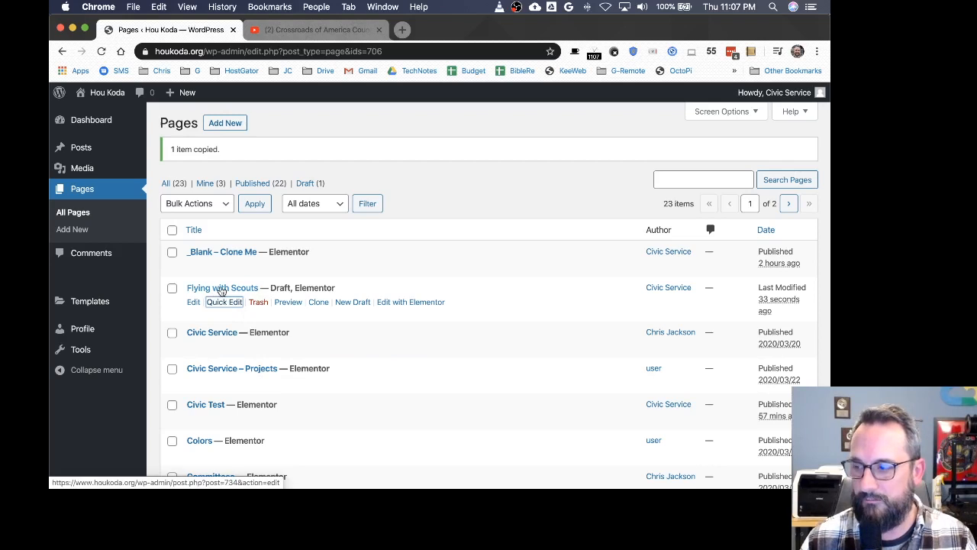
Step: Open the Flying with Scouts page in Elementor and change the Blank heading to Fly with Scouting
click(411, 303)
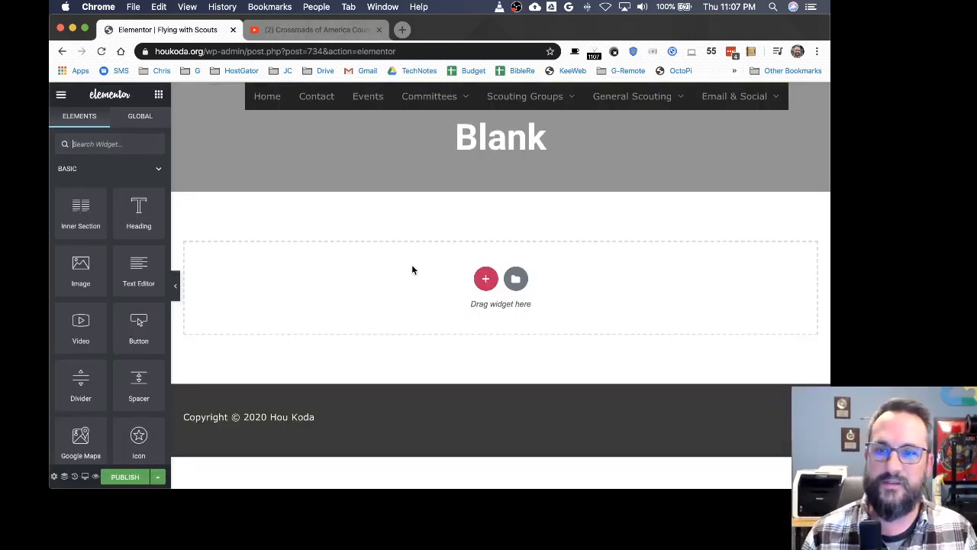
click(497, 139)
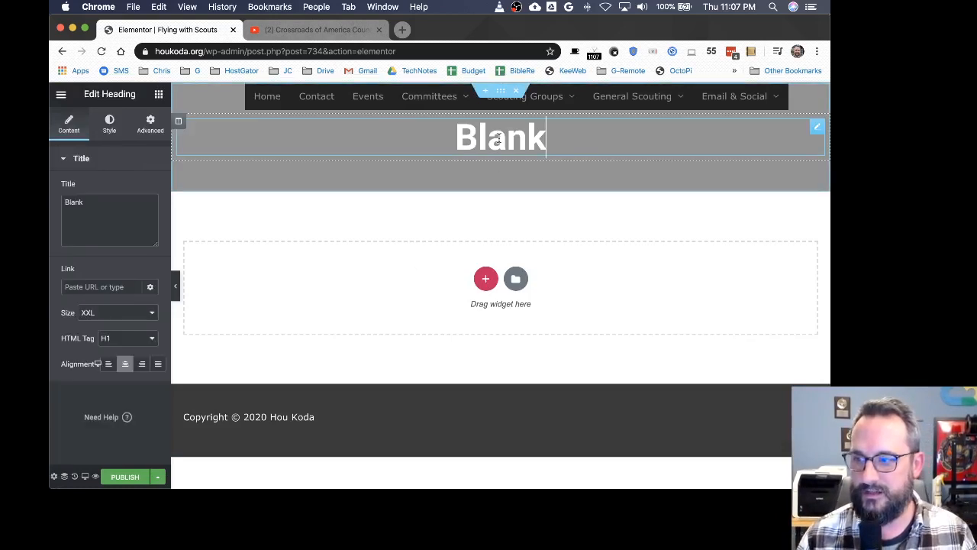
key(BackSpace)
key(BackSpace)
key(BackSpace)
key(BackSpace)
key(BackSpace)
text(F)
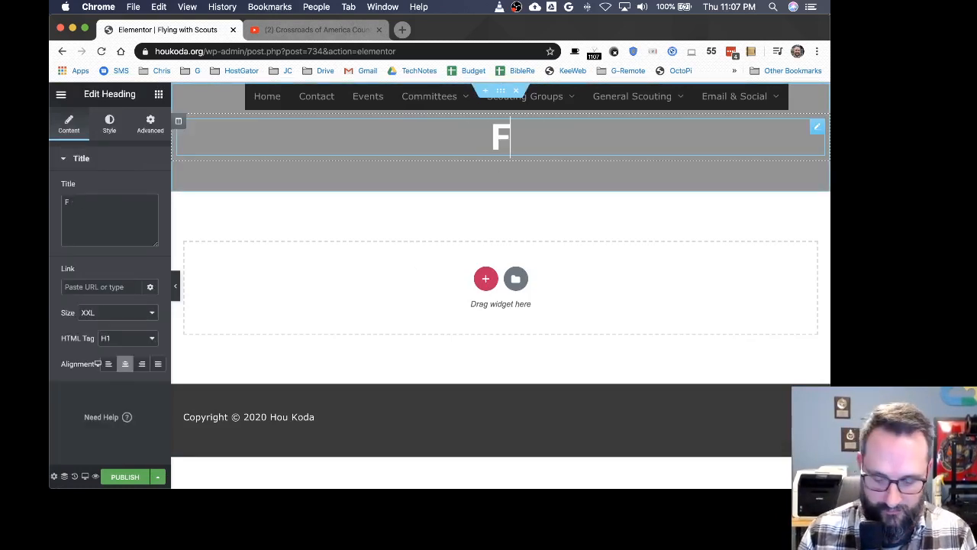
text(ly with Scoutin)
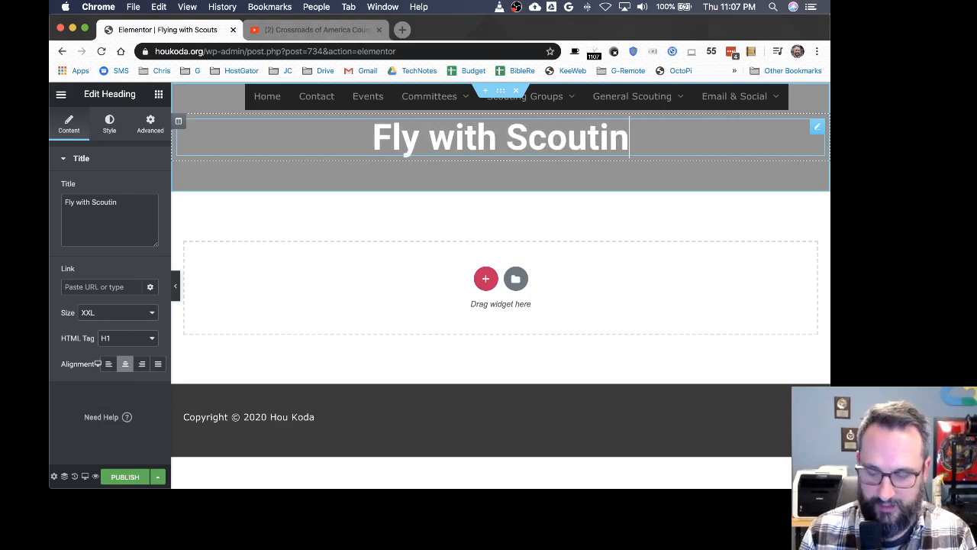
text(g)
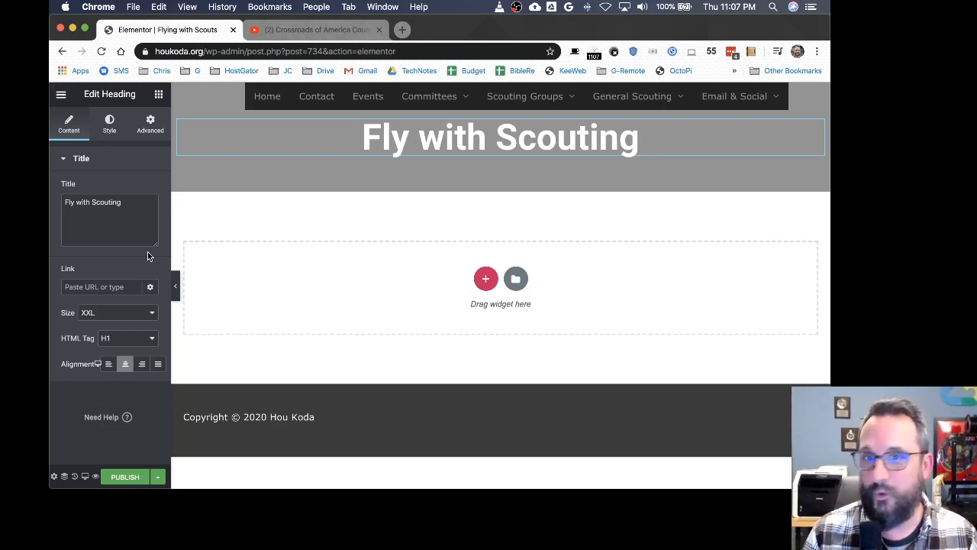
Step: Browse through the available widgets in the elements panel
click(159, 95)
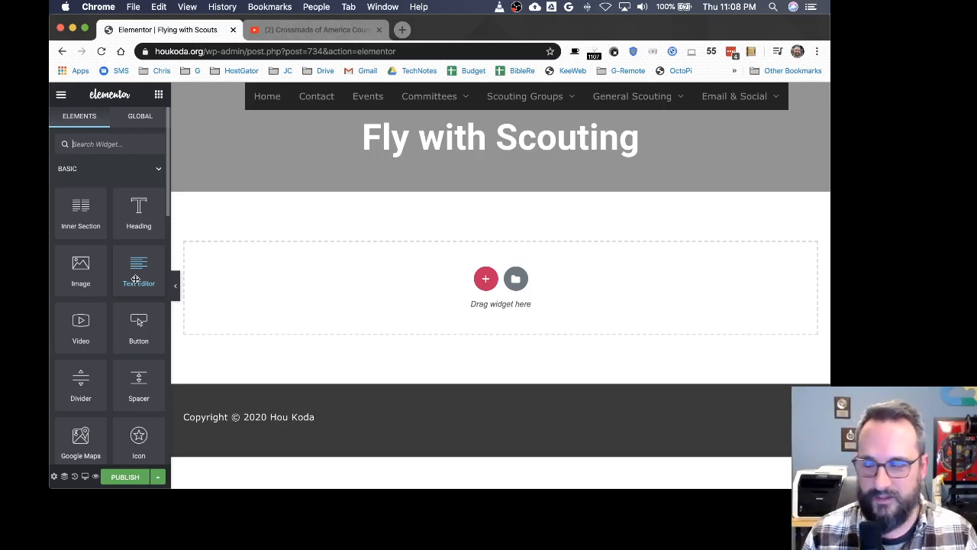
scroll(135, 279, down, 3)
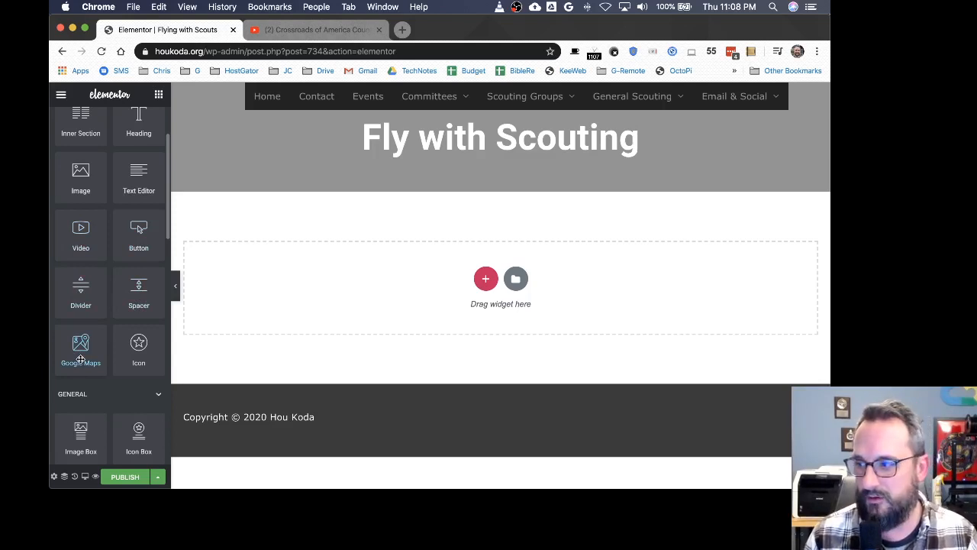
scroll(145, 359, down, 5)
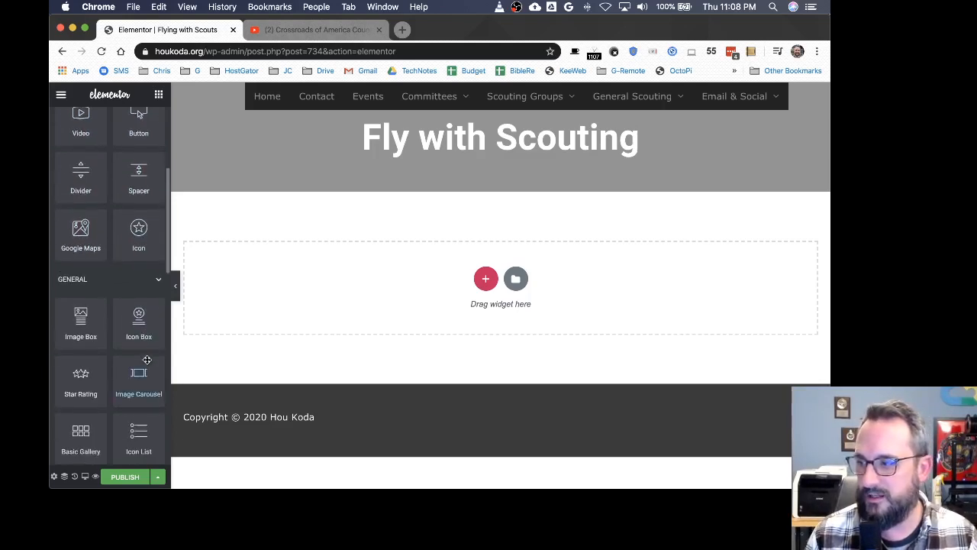
scroll(148, 364, down, 1)
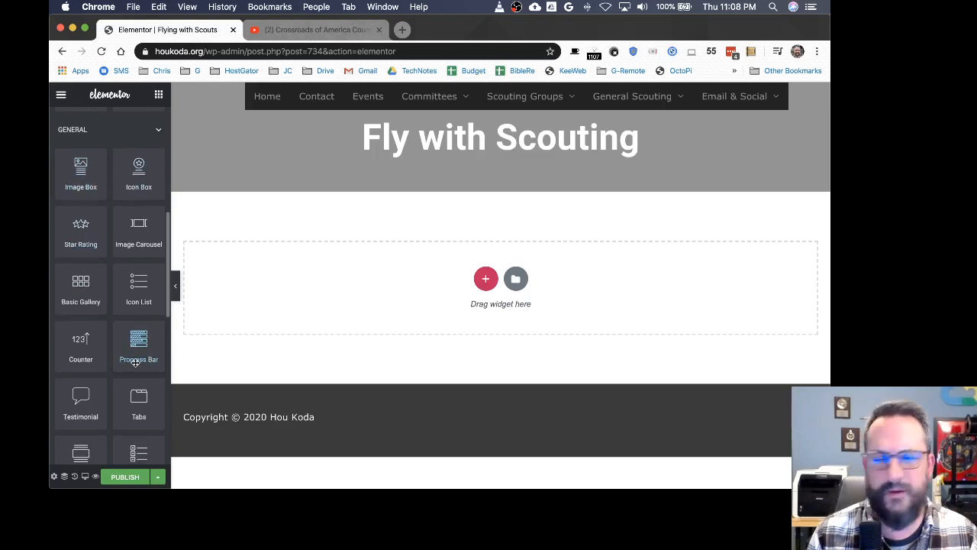
scroll(137, 355, down, 3)
scroll(135, 363, down, 2)
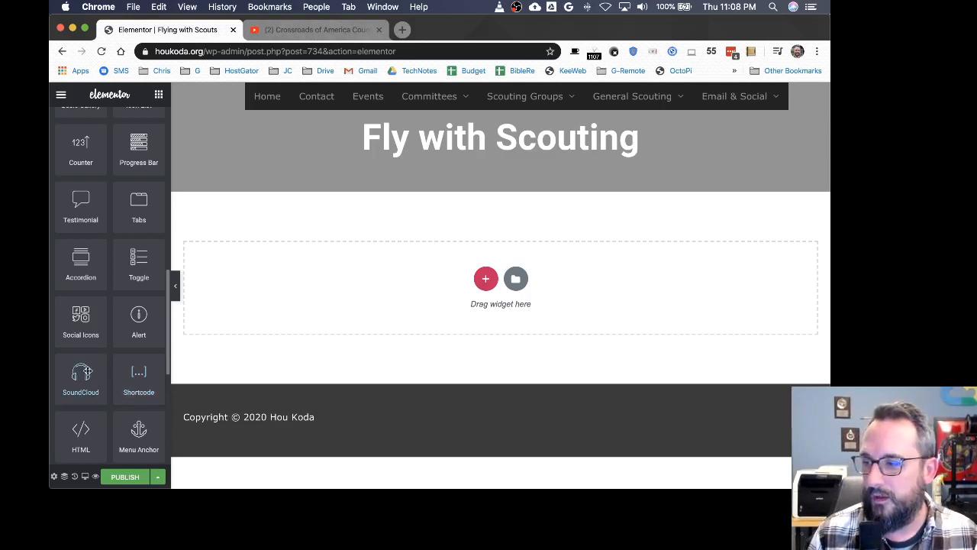
scroll(87, 374, down, 3)
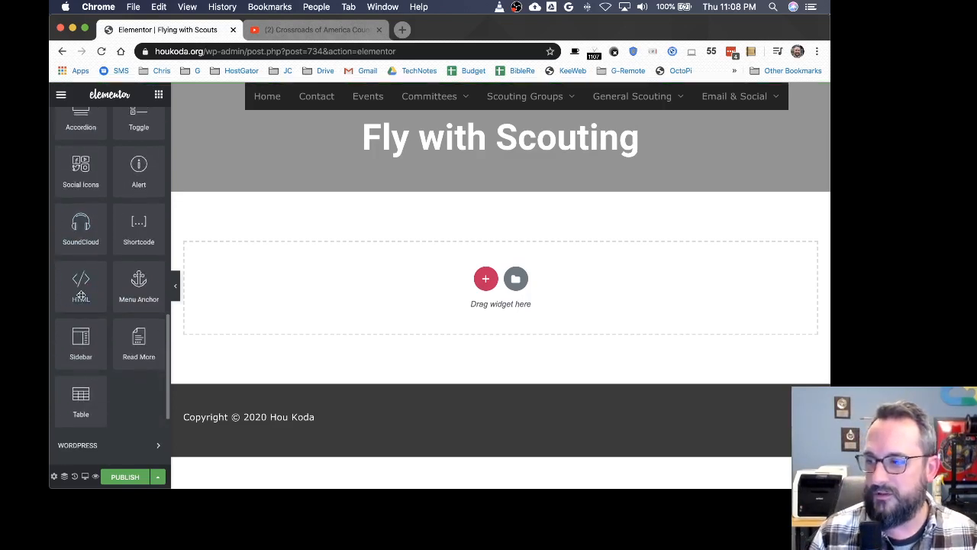
scroll(81, 295, down, 3)
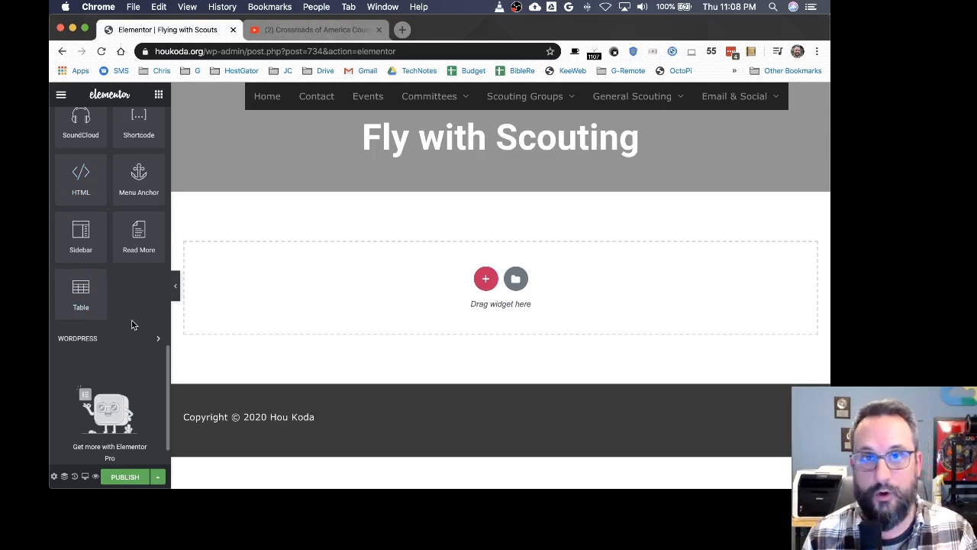
scroll(107, 328, up, 10)
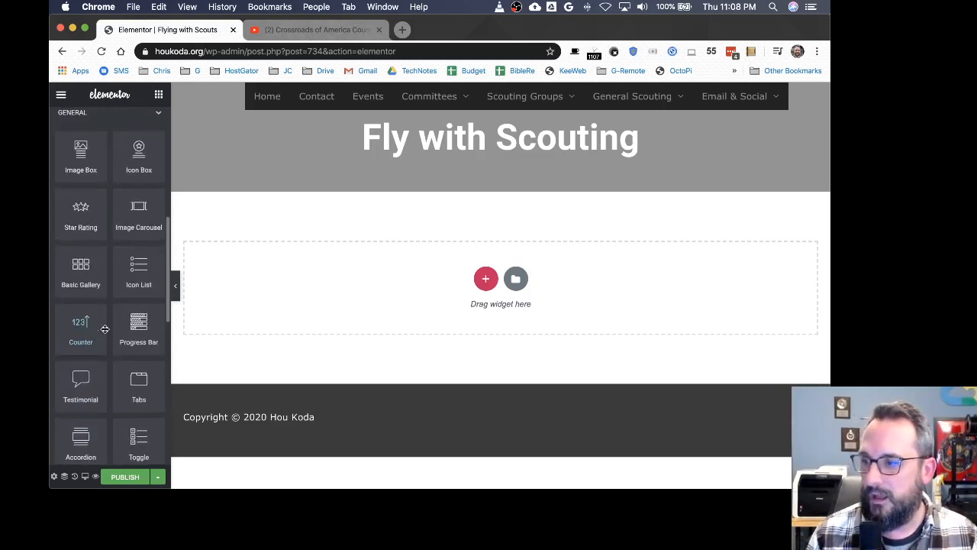
scroll(104, 329, up, 2)
scroll(104, 329, up, 5)
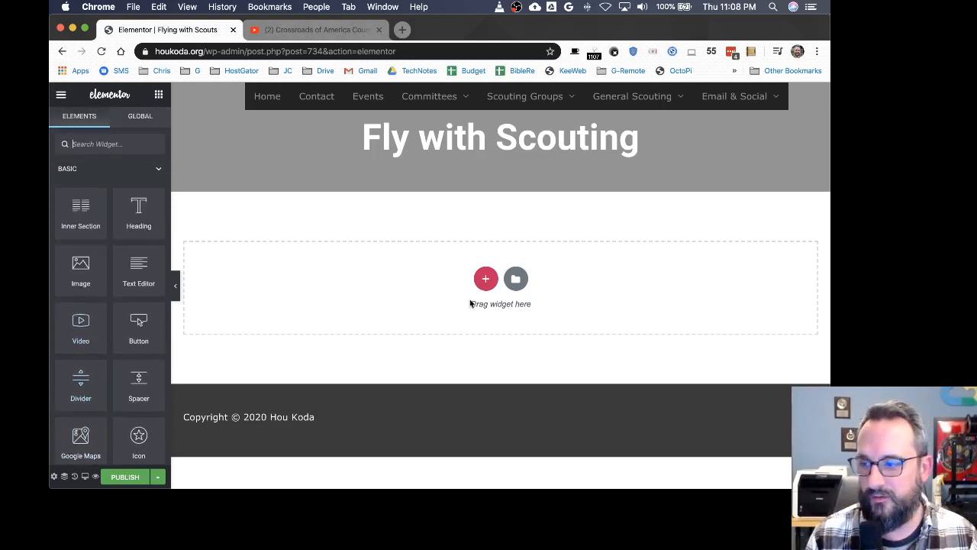
Step: Add a section with one-third and two-thirds columns and place a Video widget in the left column
click(485, 278)
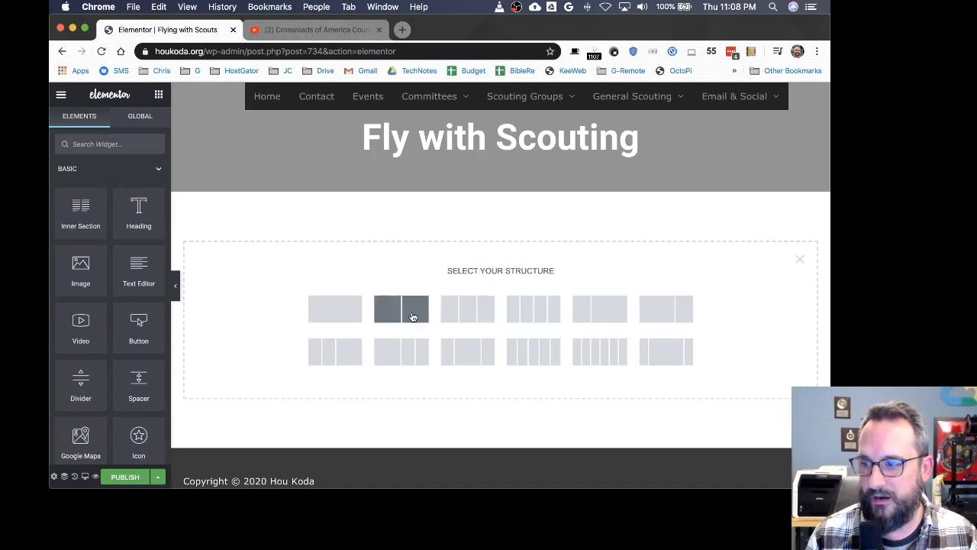
click(598, 309)
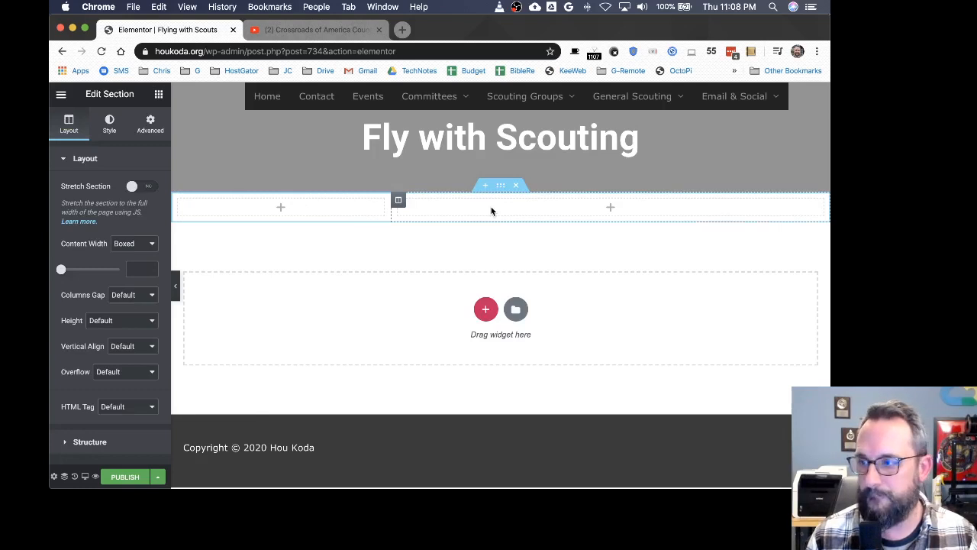
click(159, 96)
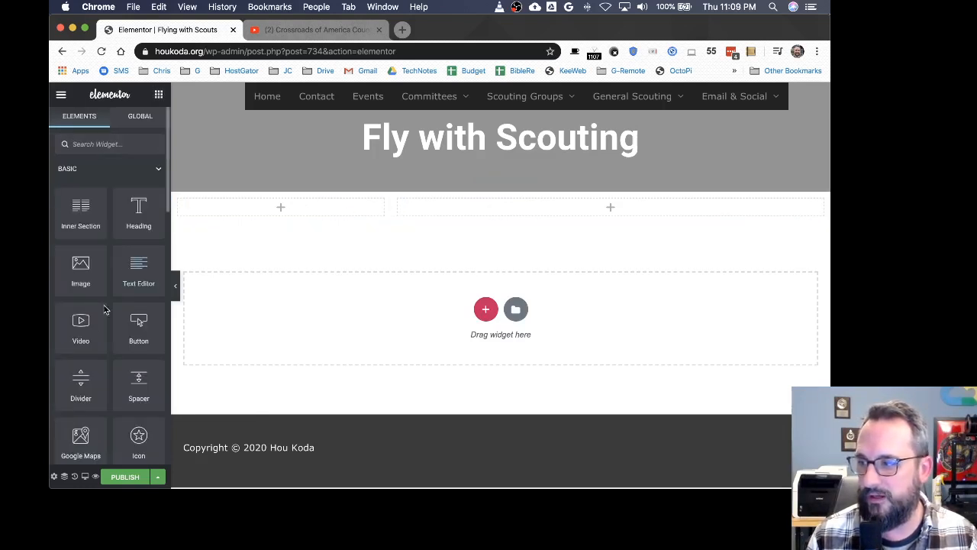
drag(84, 330, 282, 207)
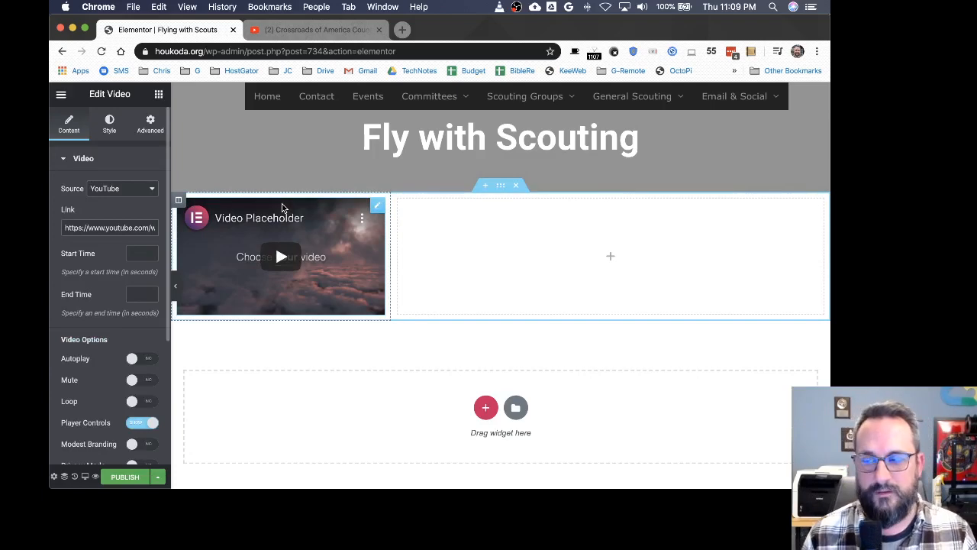
Step: Switch to the YouTube tab and open the Scout Skill of the Day #2 - Flag Folding video, pausing it
click(299, 30)
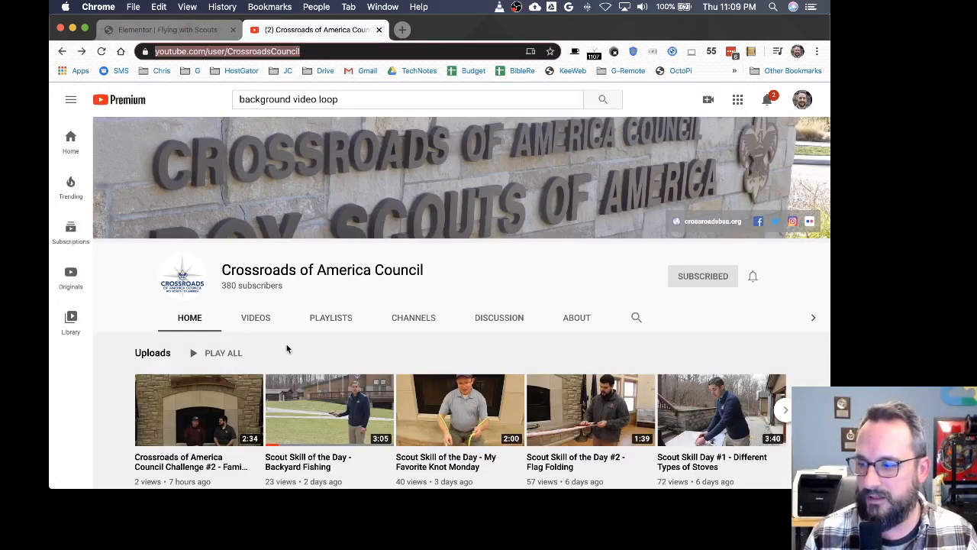
click(355, 98)
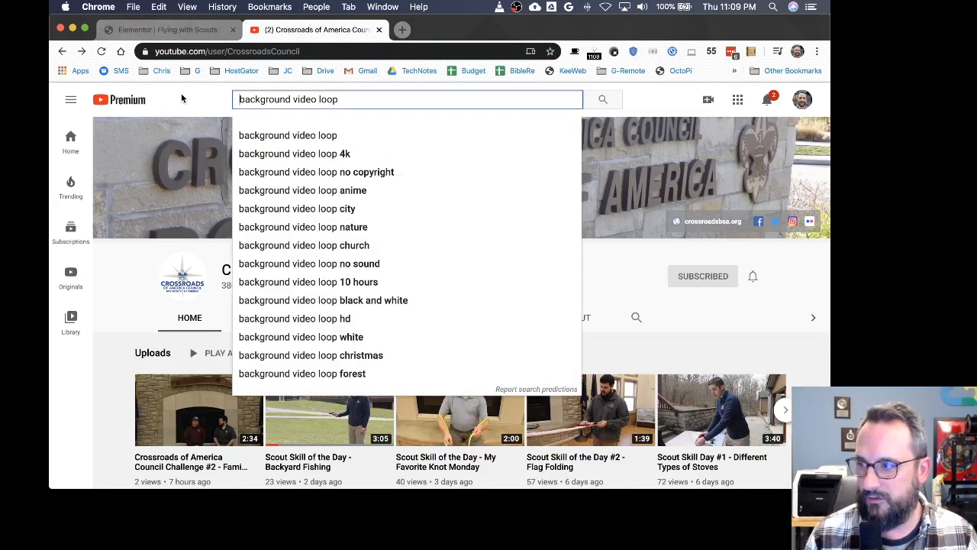
click(181, 98)
scroll(343, 423, down, 3)
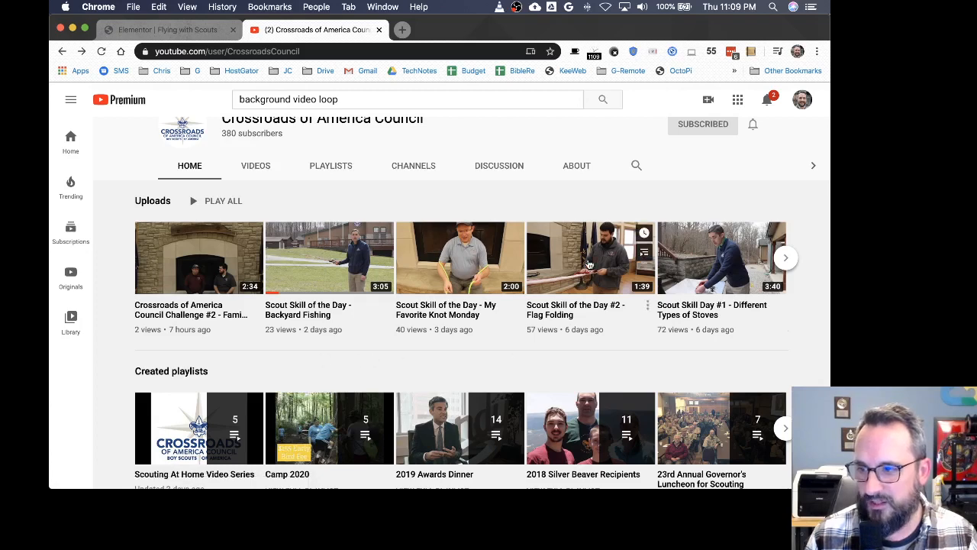
click(490, 348)
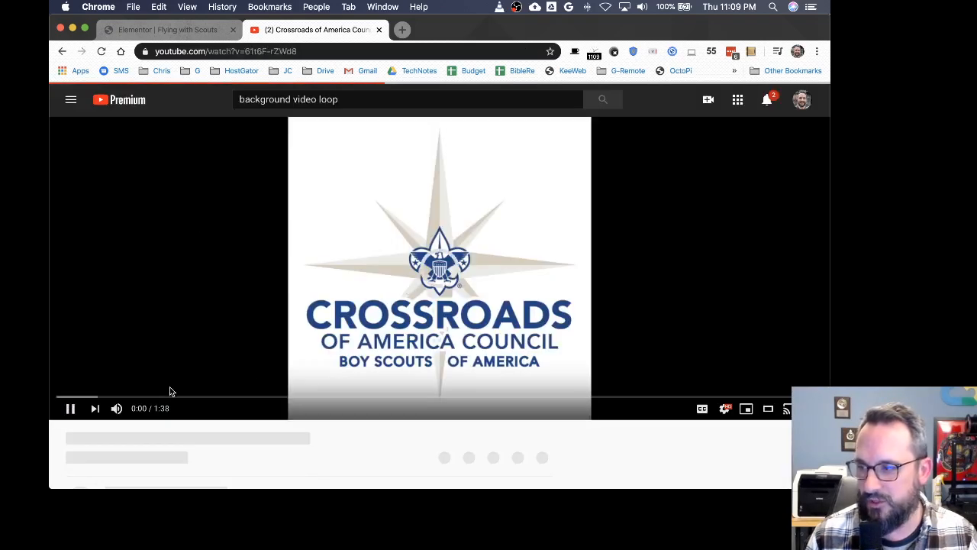
click(69, 407)
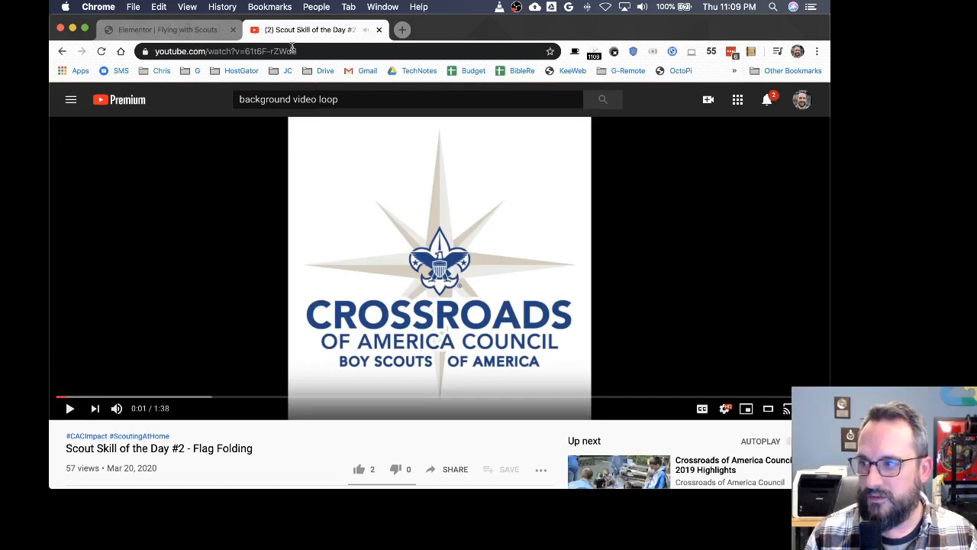
Step: Copy the video's web address
click(250, 51)
right_click(249, 51)
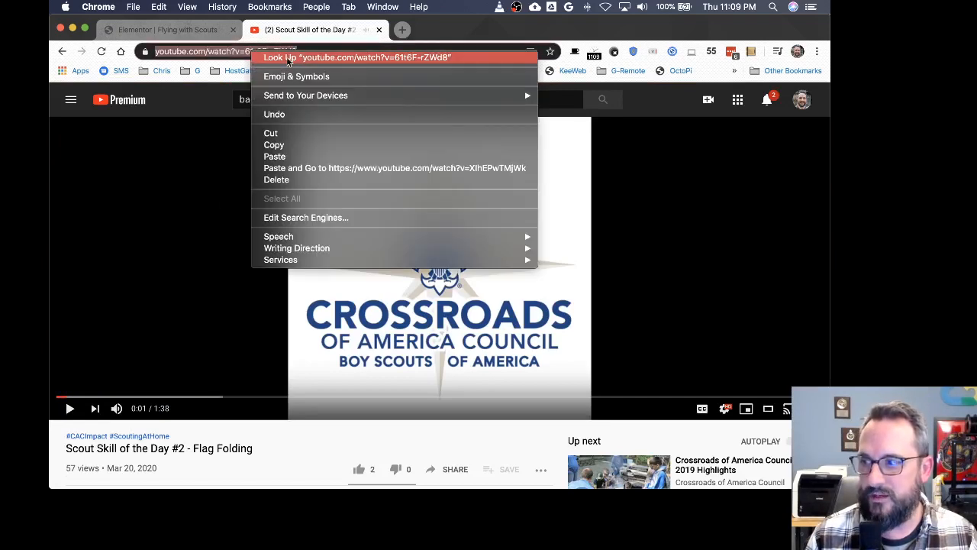
click(284, 145)
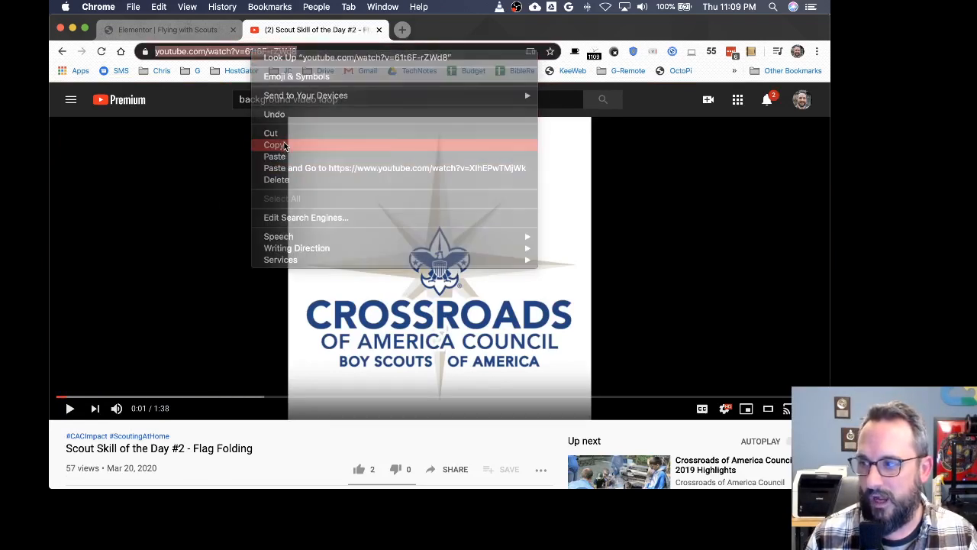
Step: Return to the Elementor editor and replace the Video widget's YouTube link with the copied video address
click(201, 30)
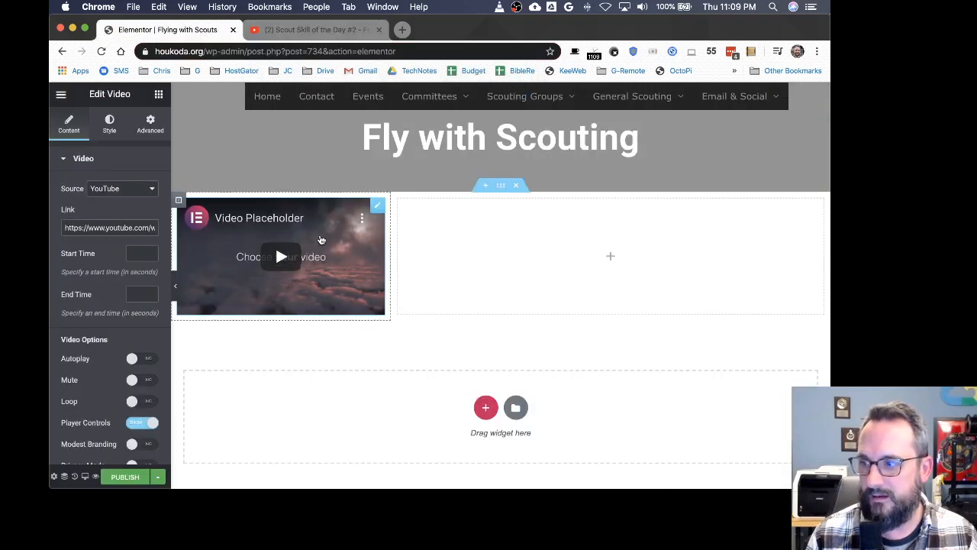
click(320, 236)
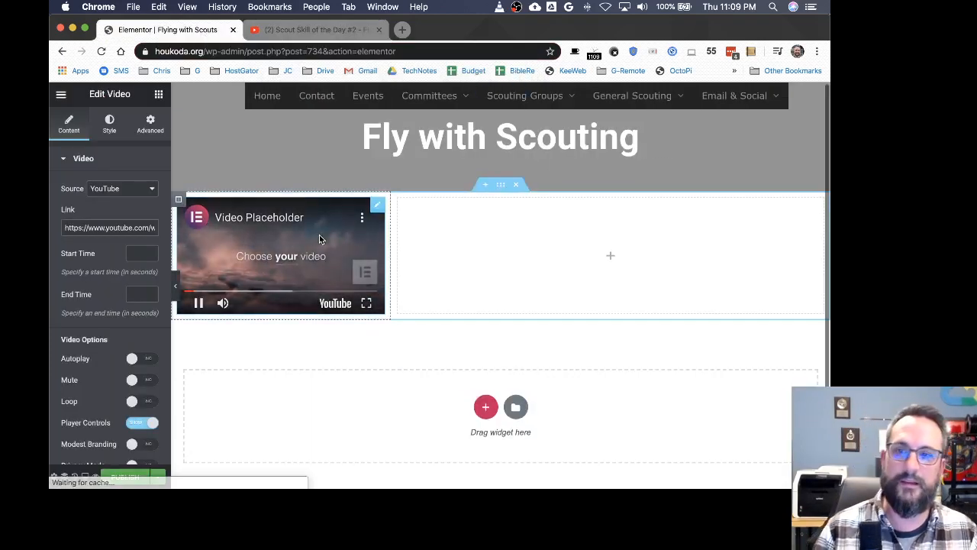
drag(375, 212, 377, 212)
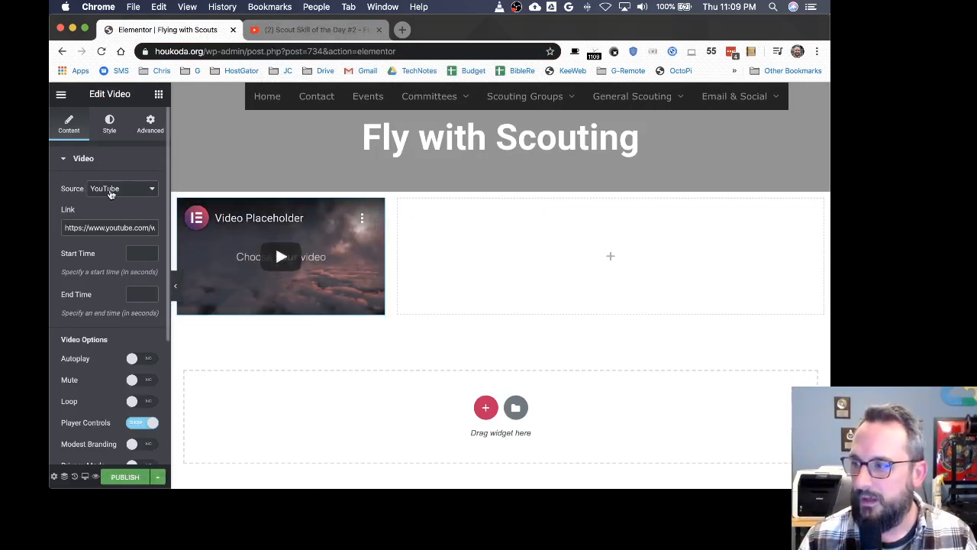
click(141, 194)
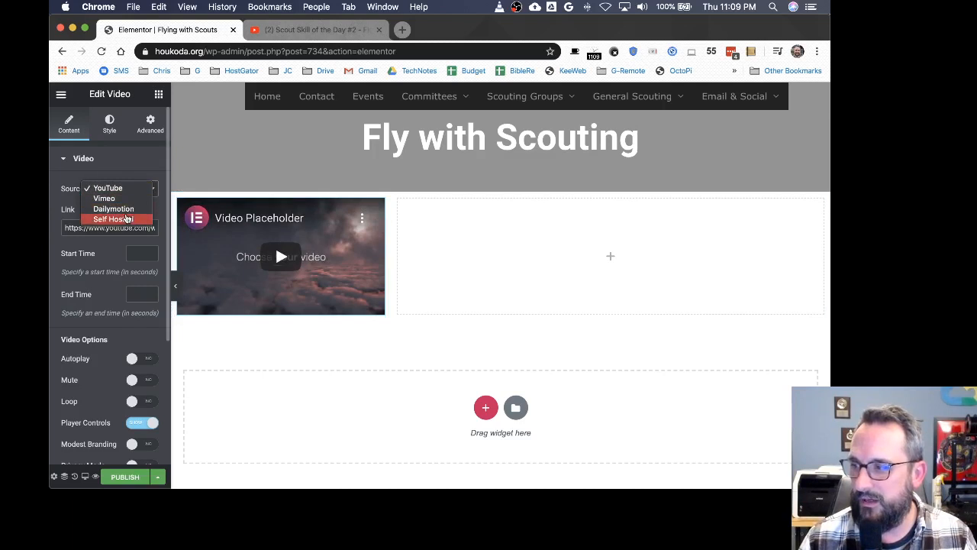
click(126, 169)
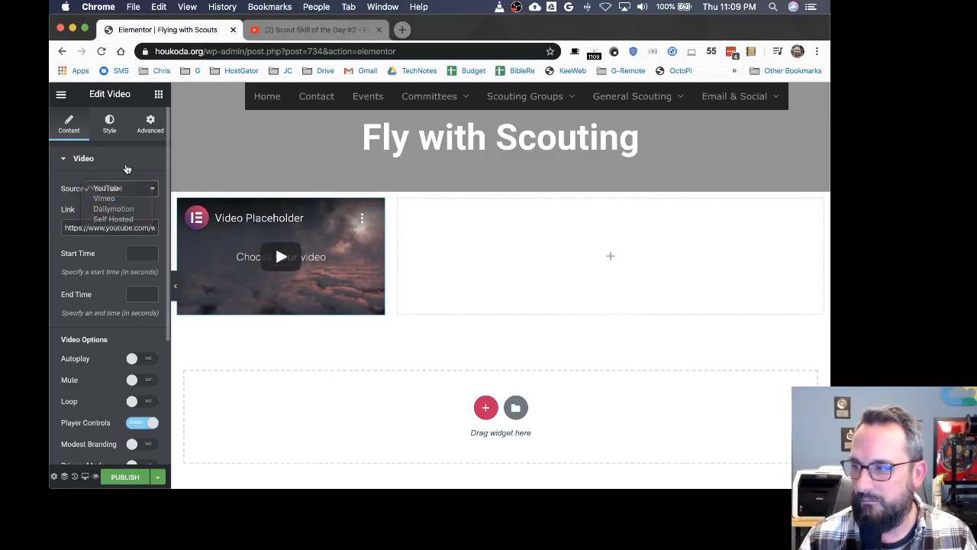
click(107, 227)
double_click(107, 228)
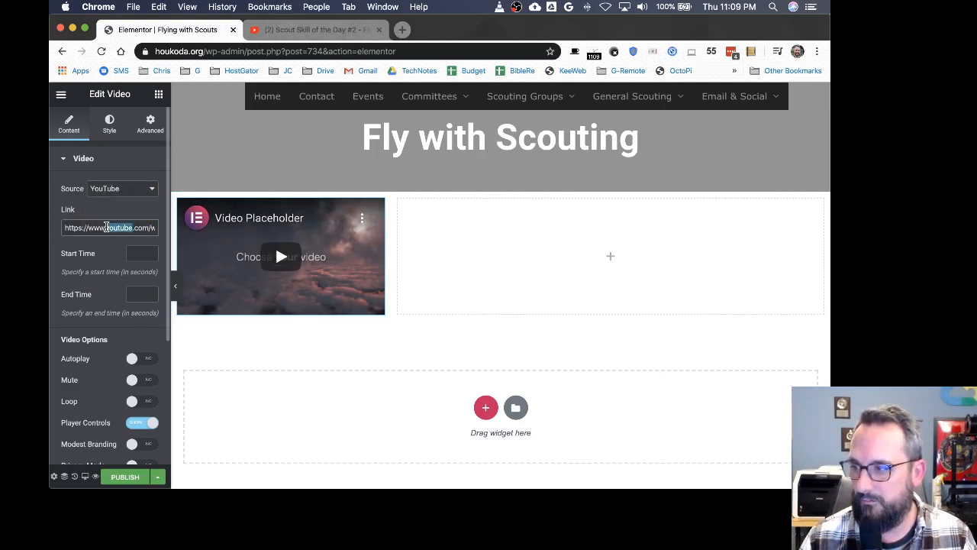
key(BackSpace)
key(super+a)
key(BackSpace)
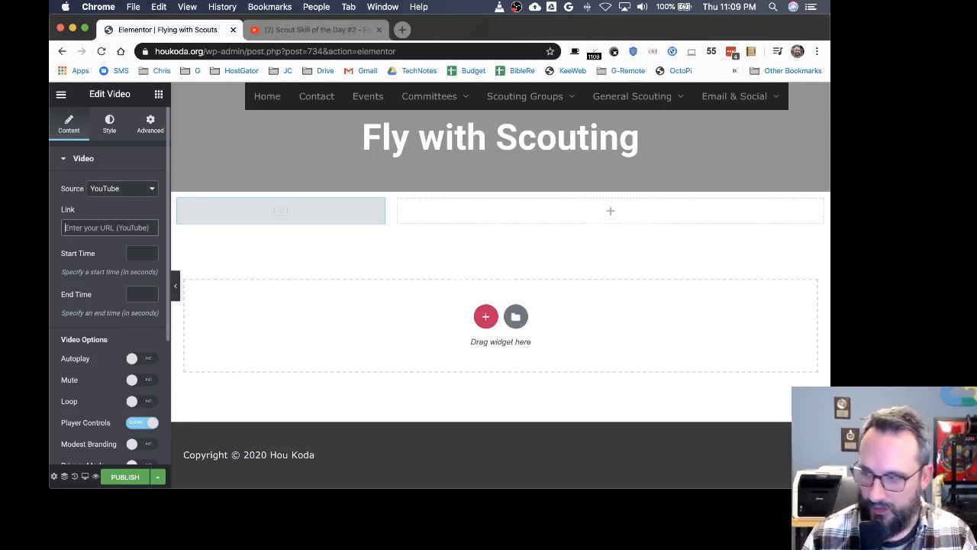
key(super+v)
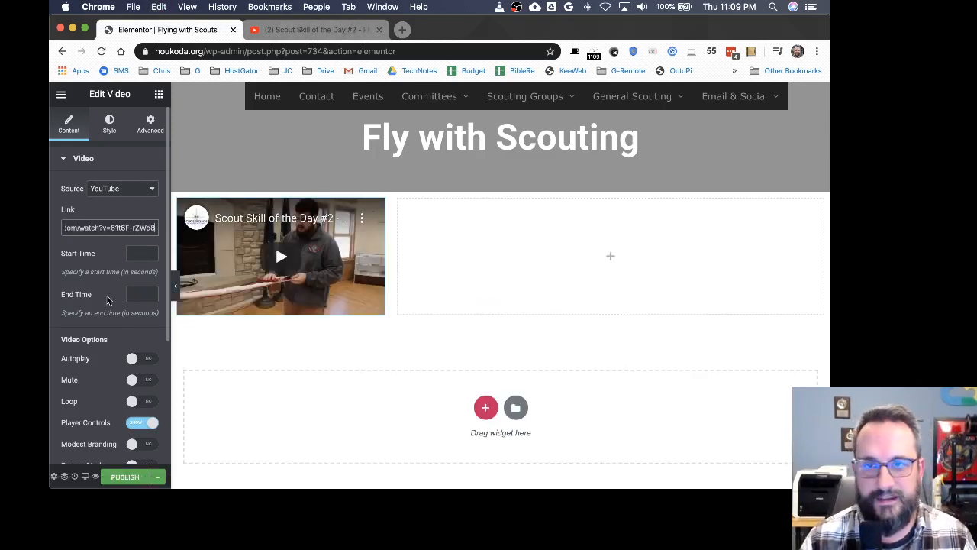
Step: Turn on Autoplay, Play on Mobile, Mute and Loop in the video options
scroll(88, 338, down, 3)
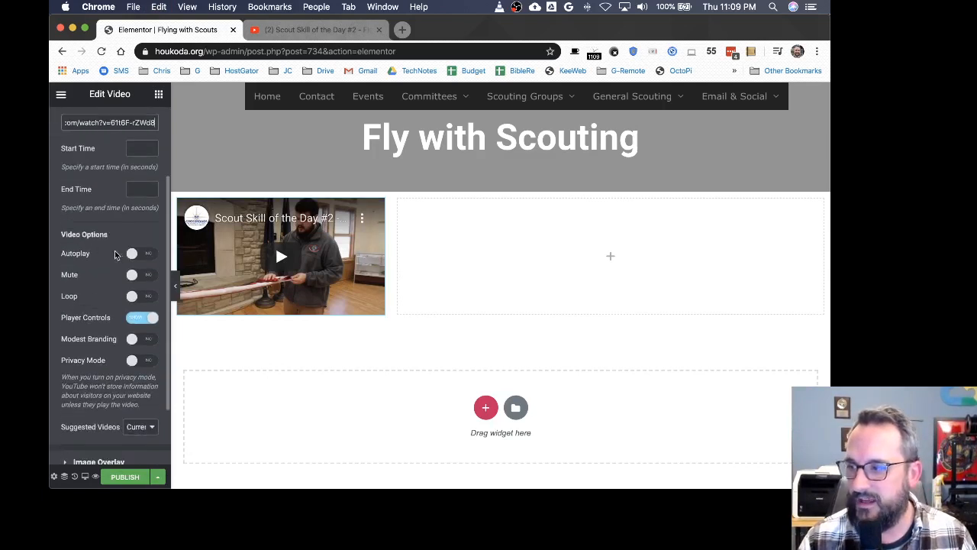
click(134, 254)
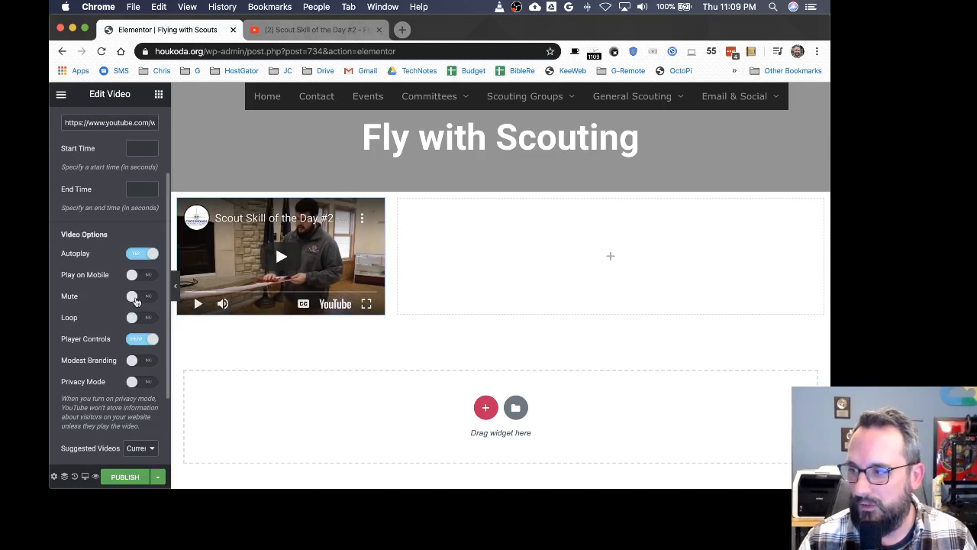
click(92, 298)
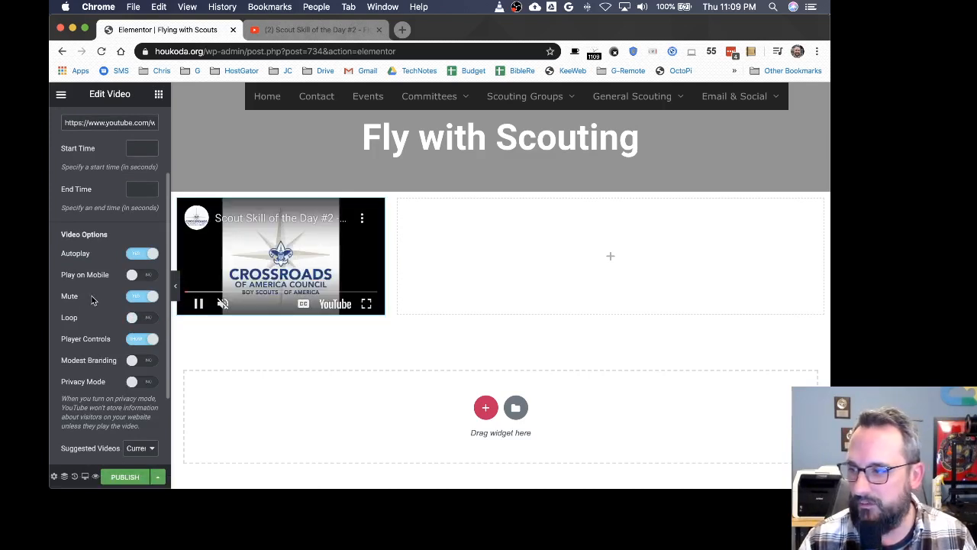
click(135, 276)
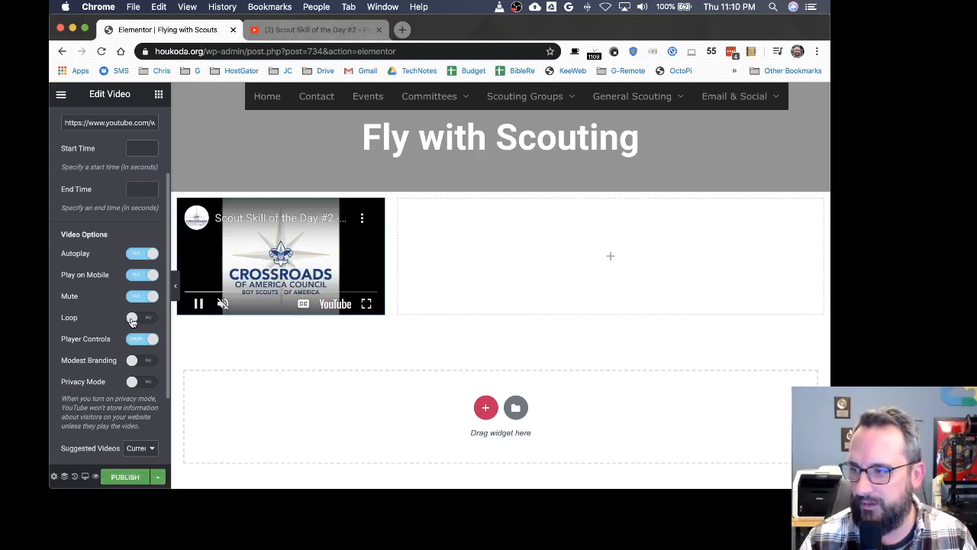
click(133, 319)
scroll(115, 323, down, 2)
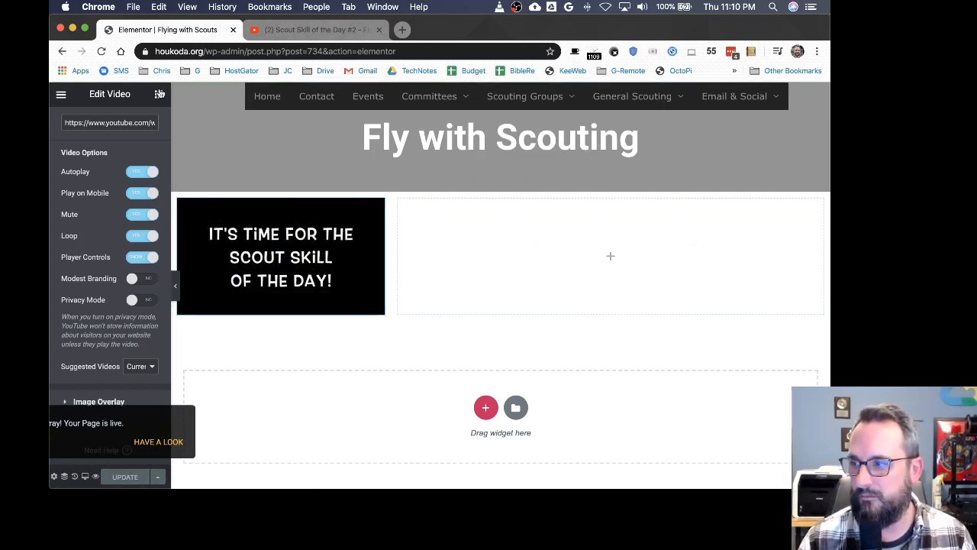
Step: Add a Heading widget to the right column titled "It's time to get flying with new Scout Skills"
click(160, 93)
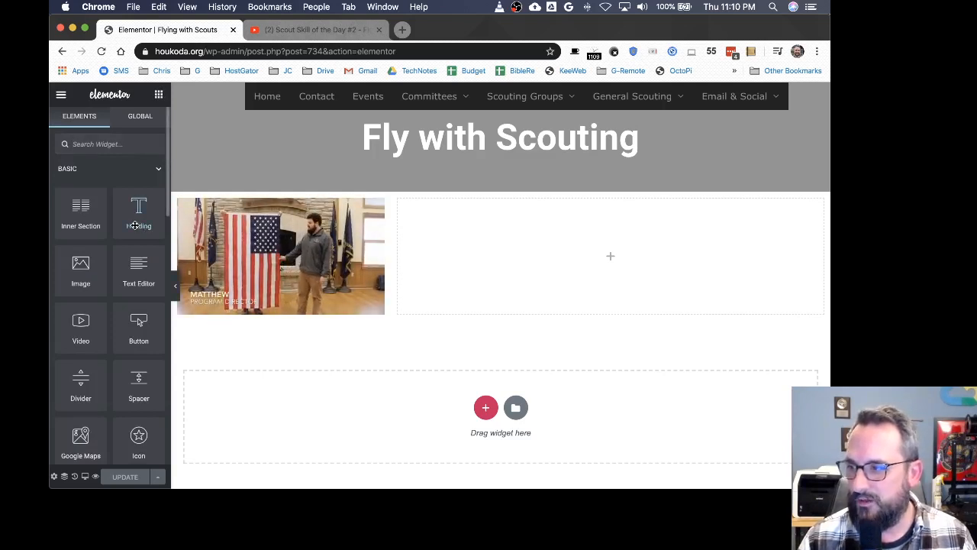
drag(138, 221, 681, 235)
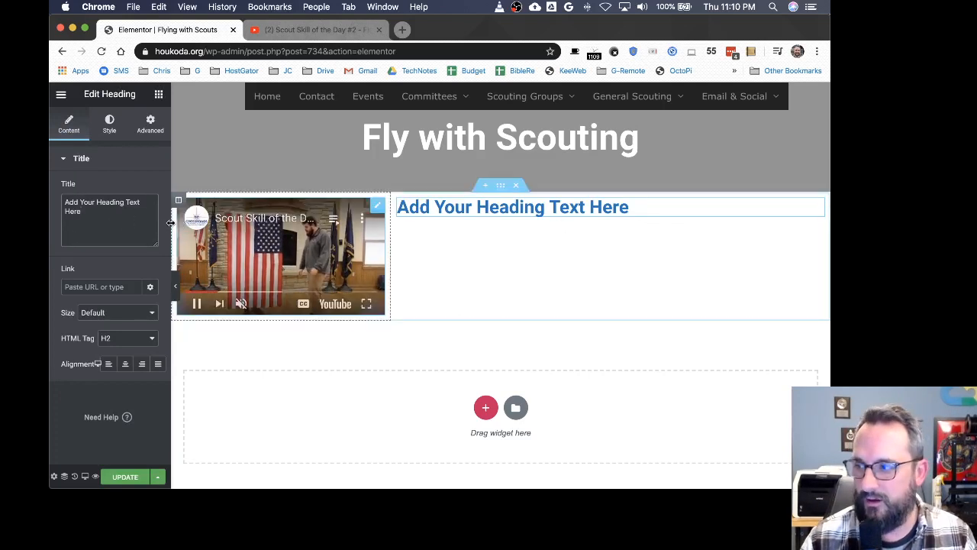
drag(170, 222, 246, 222)
triple_click(105, 207)
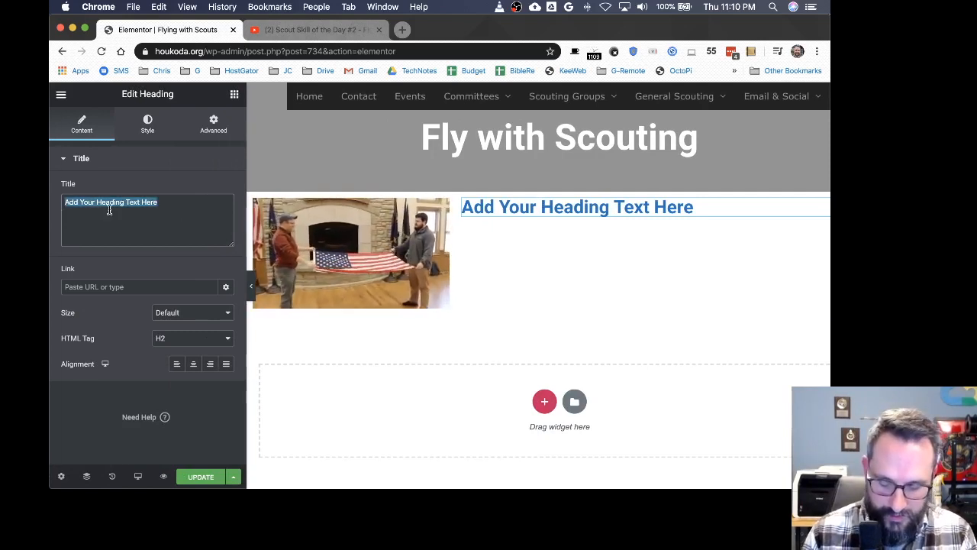
text(Its)
key(BackSpace)
text(')
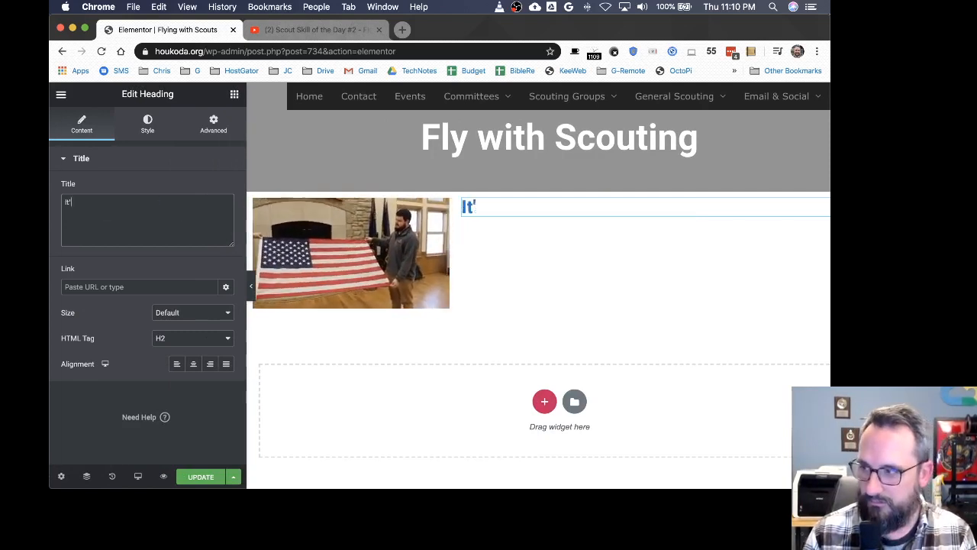
text(s time to get)
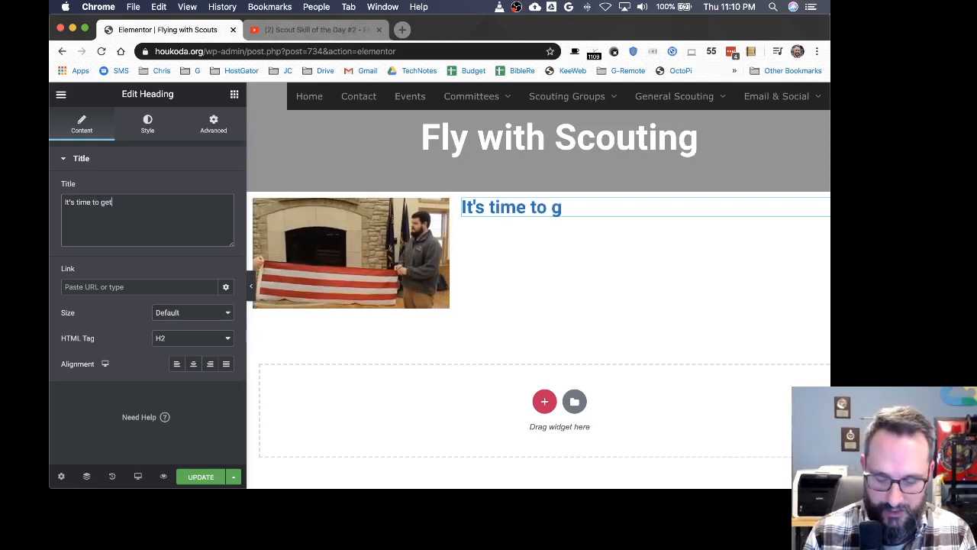
text( flying with new)
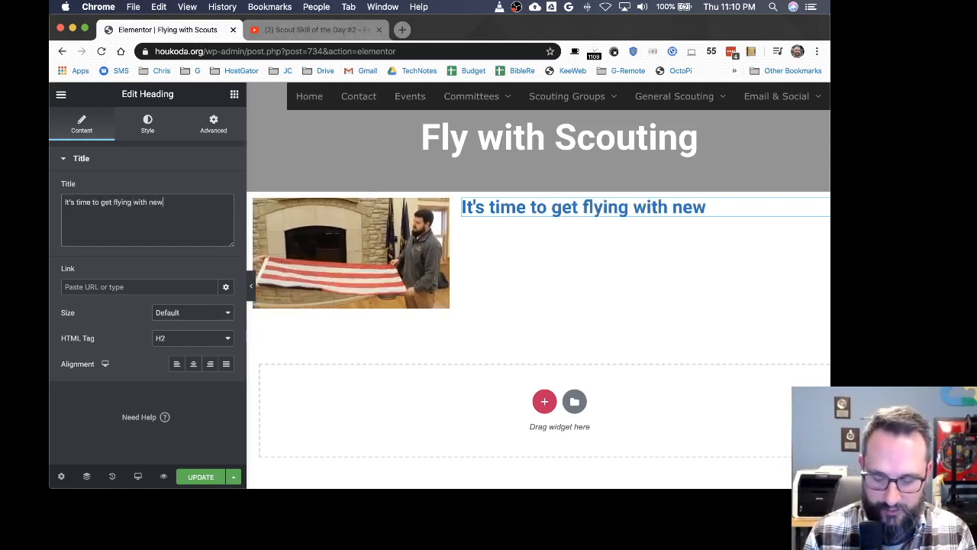
text( Scout Skills)
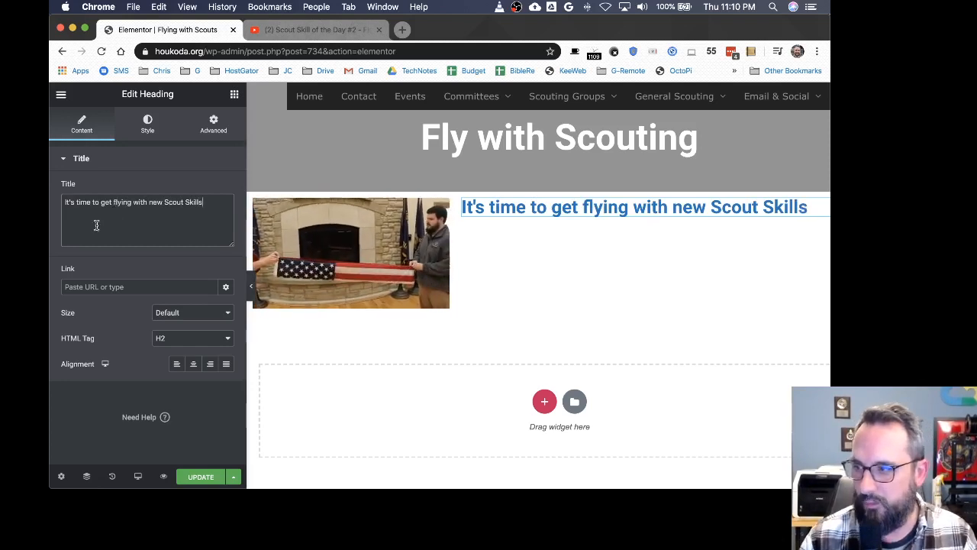
Step: Add a Text Editor widget below the heading in the right column
click(234, 95)
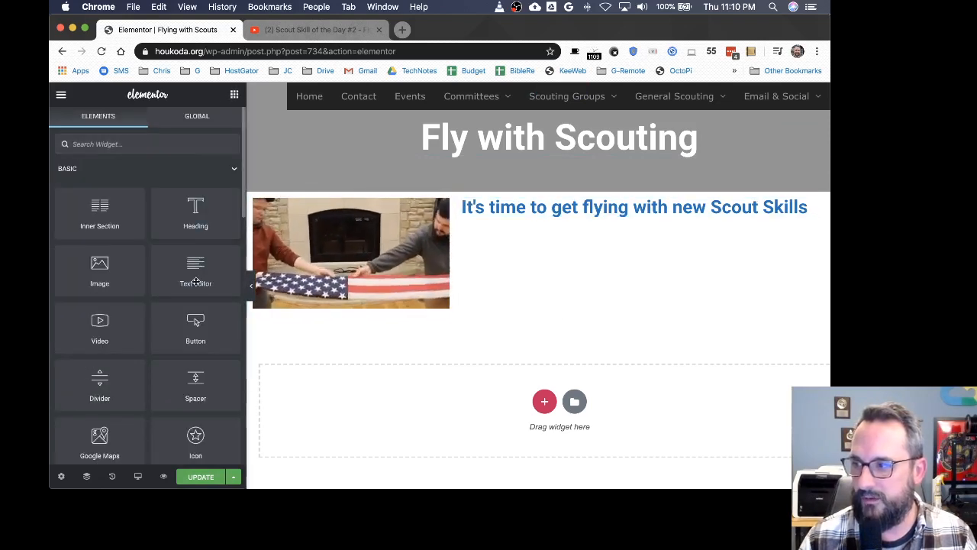
drag(191, 270, 630, 218)
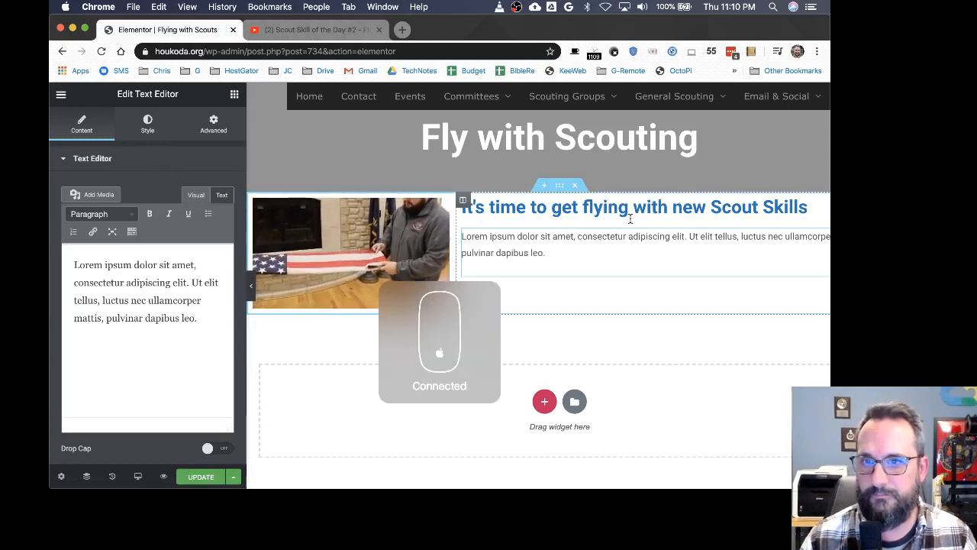
click(129, 337)
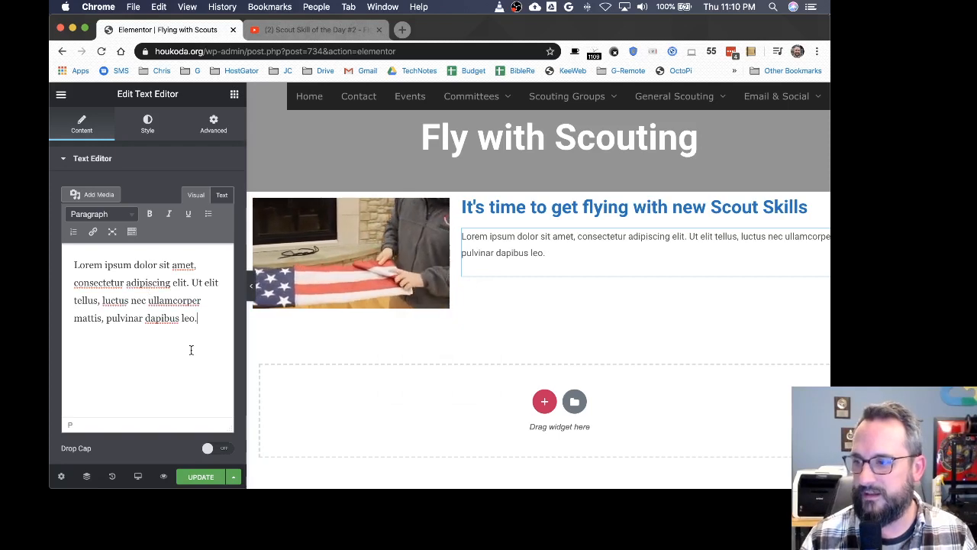
double_click(161, 299)
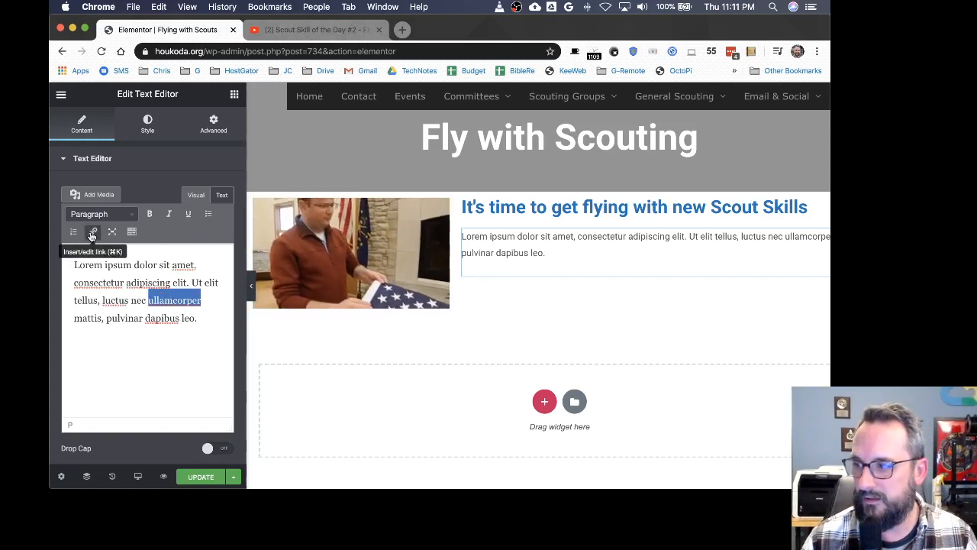
click(92, 233)
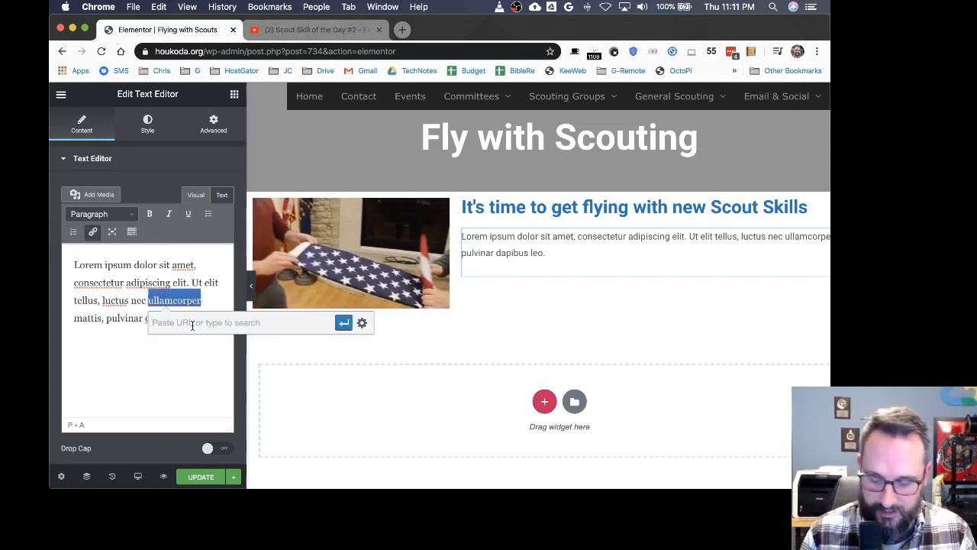
text(www.google.com)
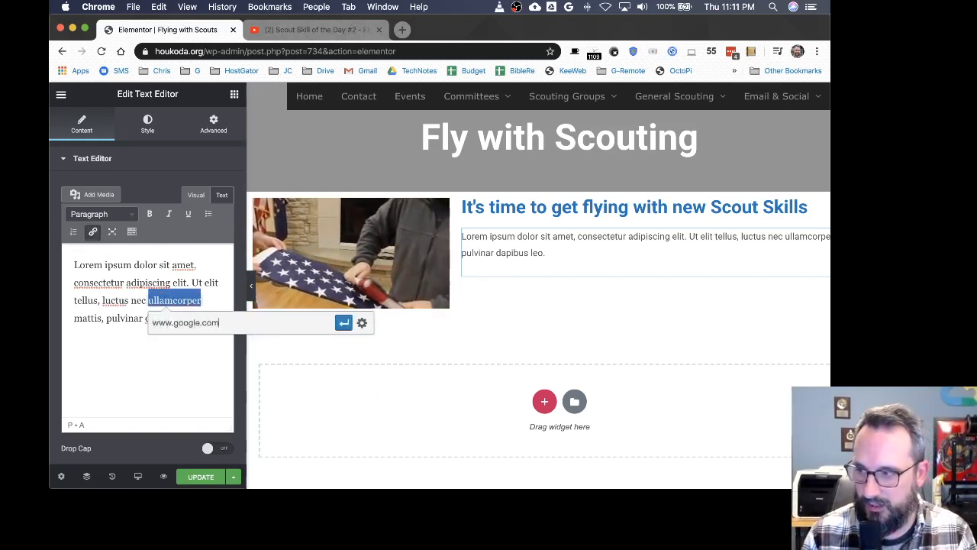
text(/q)
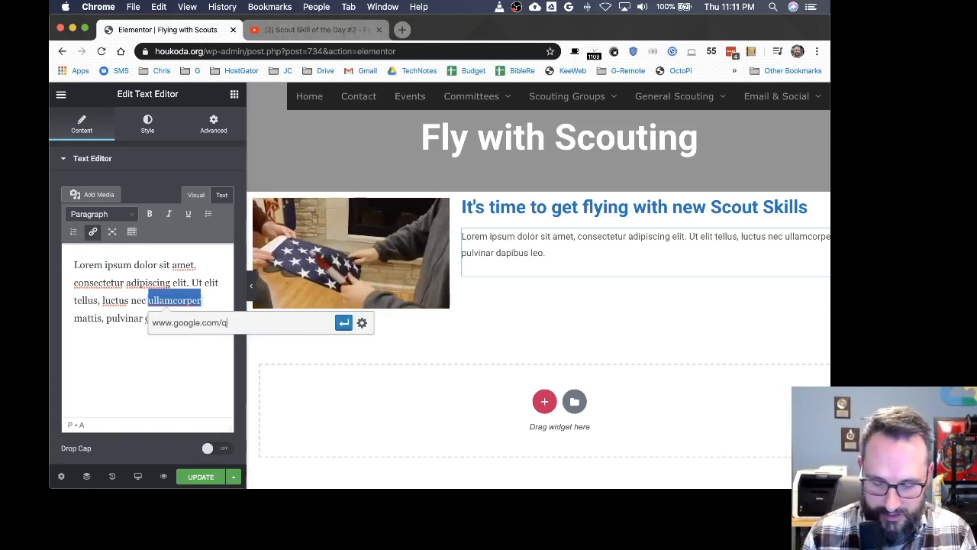
text(=flags)
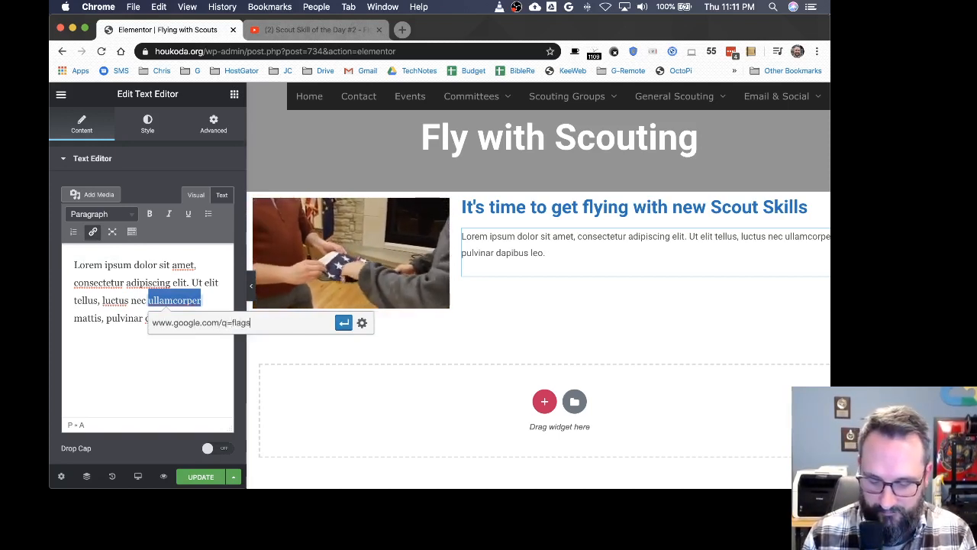
key(Return)
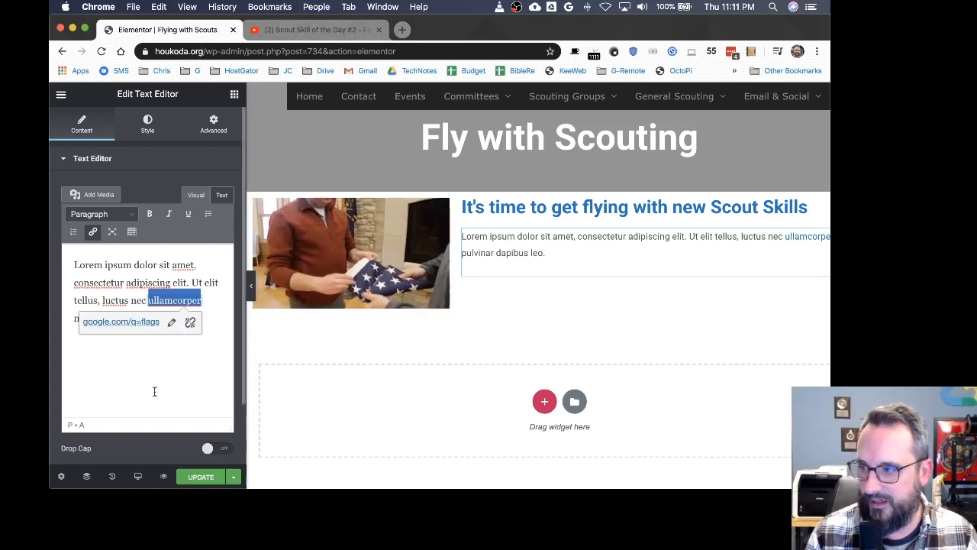
click(154, 391)
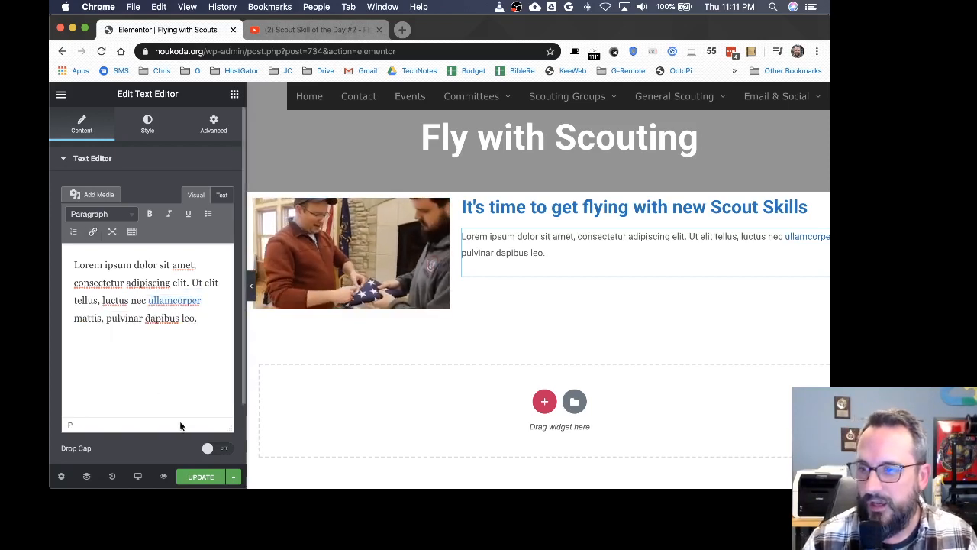
click(203, 477)
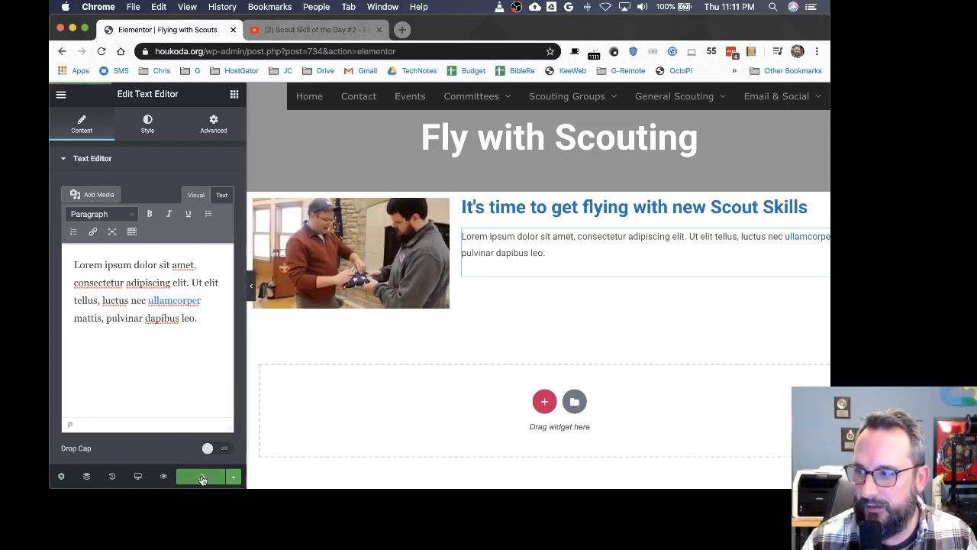
Step: Switch to the incognito browser window and open houkoda.org/flying to view the live page
key(ctrl+Up)
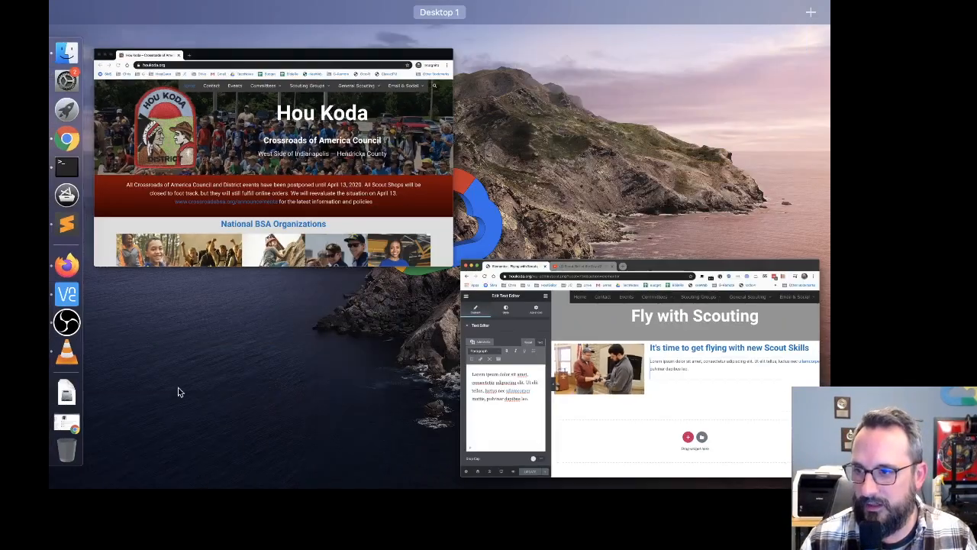
click(245, 223)
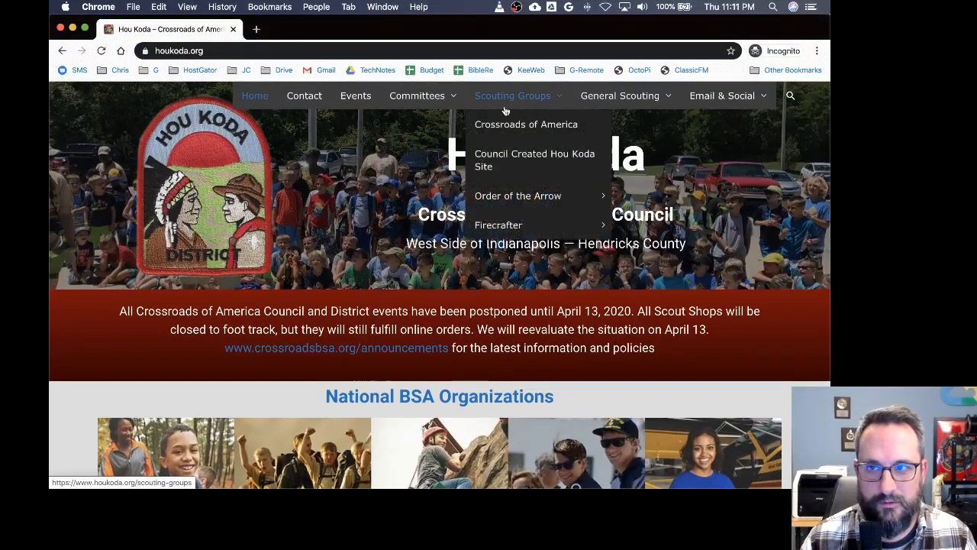
click(223, 51)
click(242, 51)
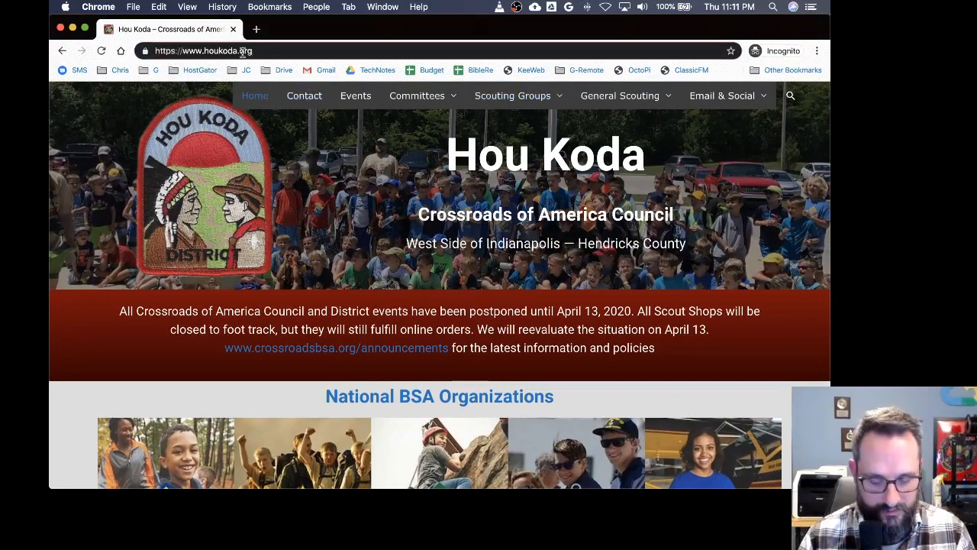
text(/flying)
key(Return)
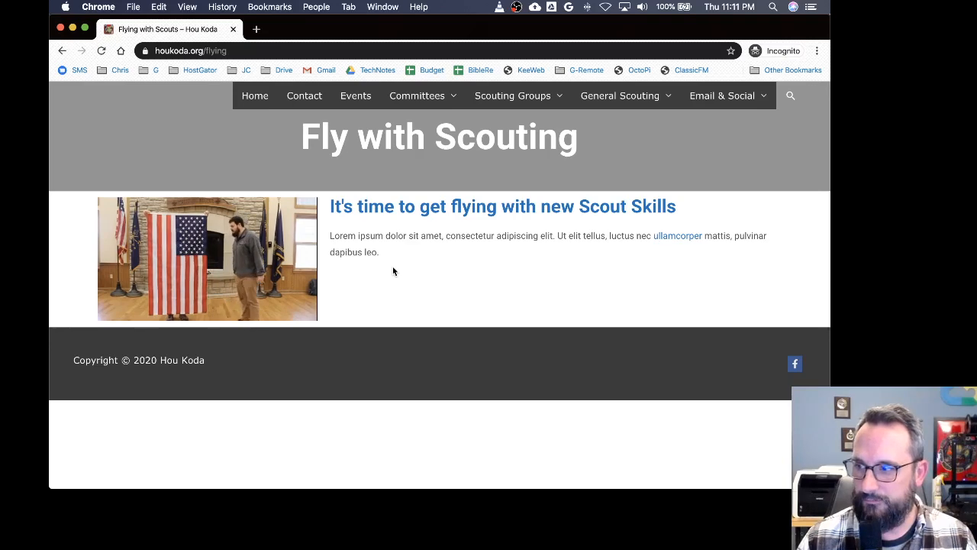
Step: Return to the Elementor editor window and delete the YouTube video widget from the left column
key(ctrl+Up)
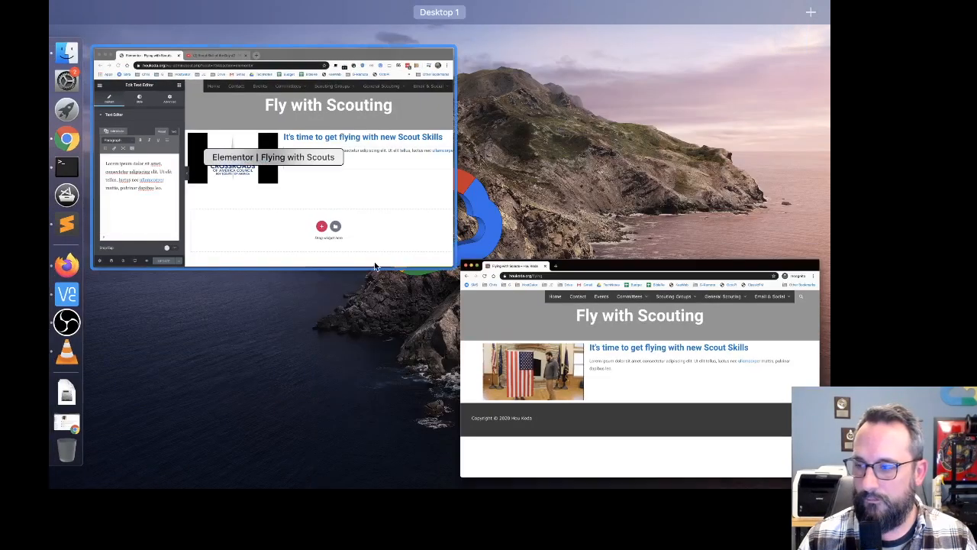
click(375, 263)
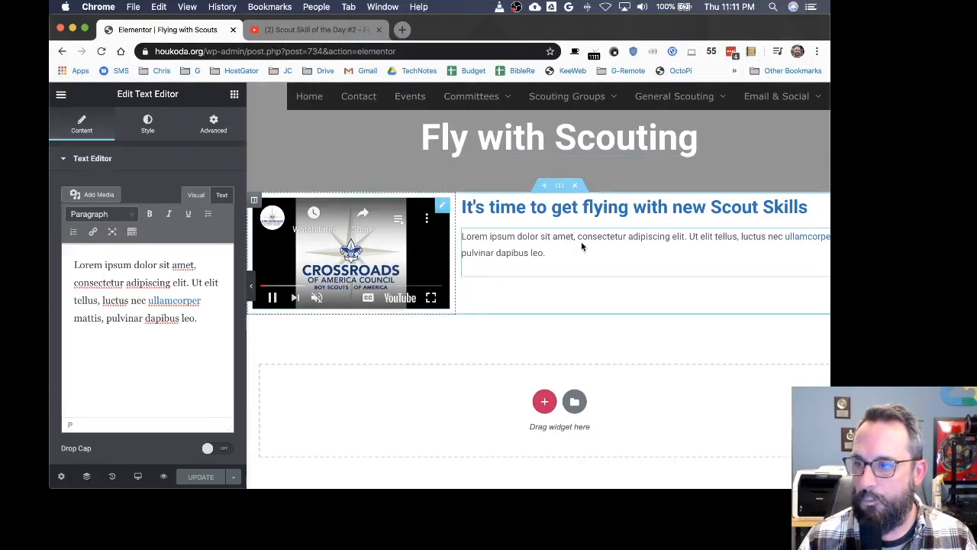
click(442, 206)
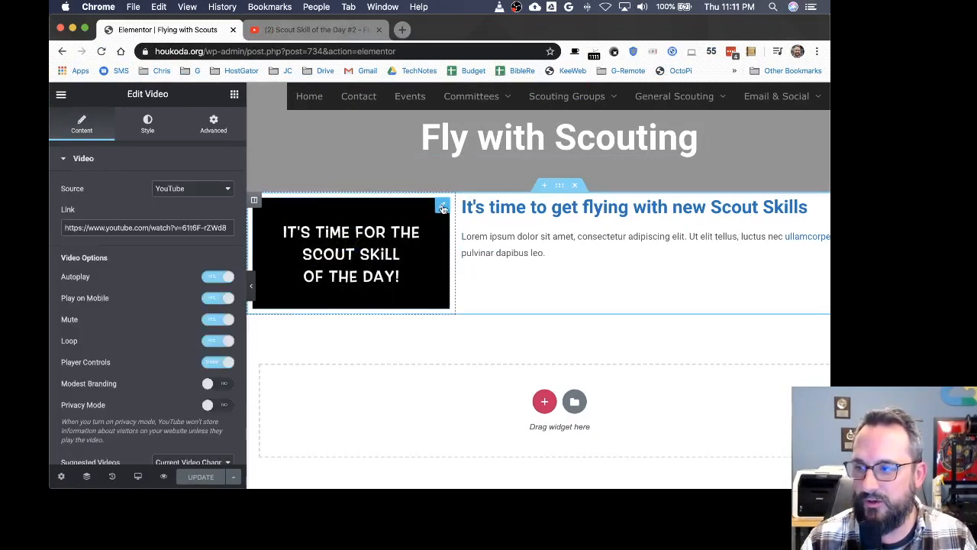
right_click(442, 207)
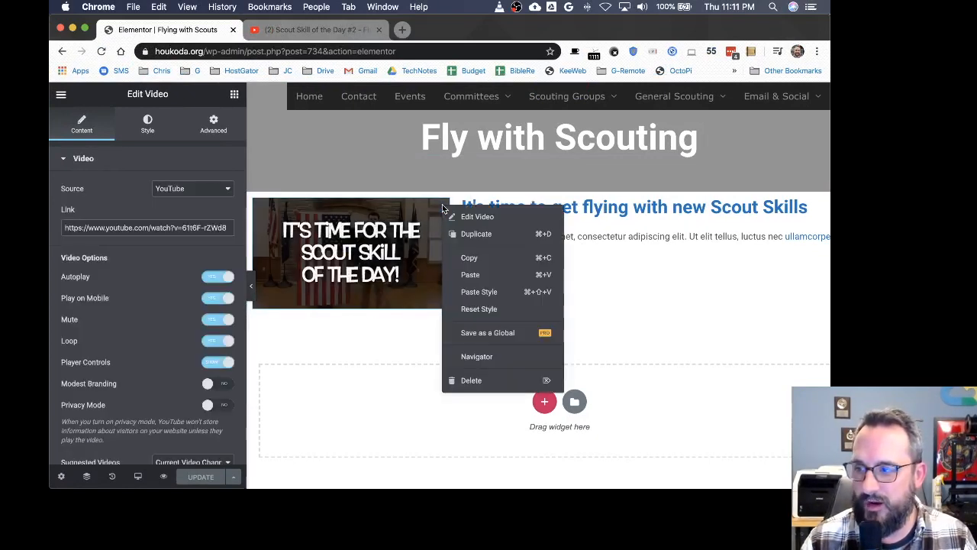
click(471, 380)
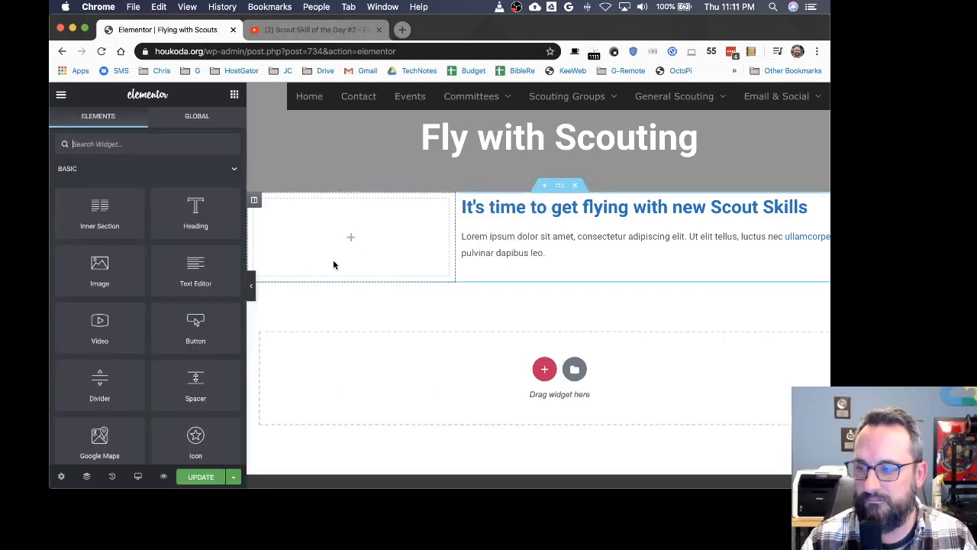
Step: Add an Image widget to the left column and insert the group photo of uniformed scouts from the media library
drag(102, 280, 378, 242)
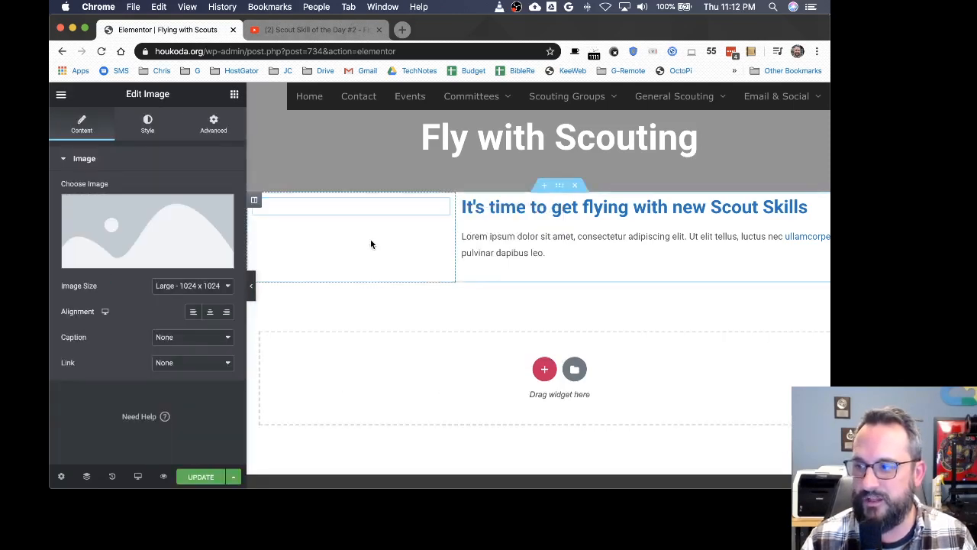
click(133, 231)
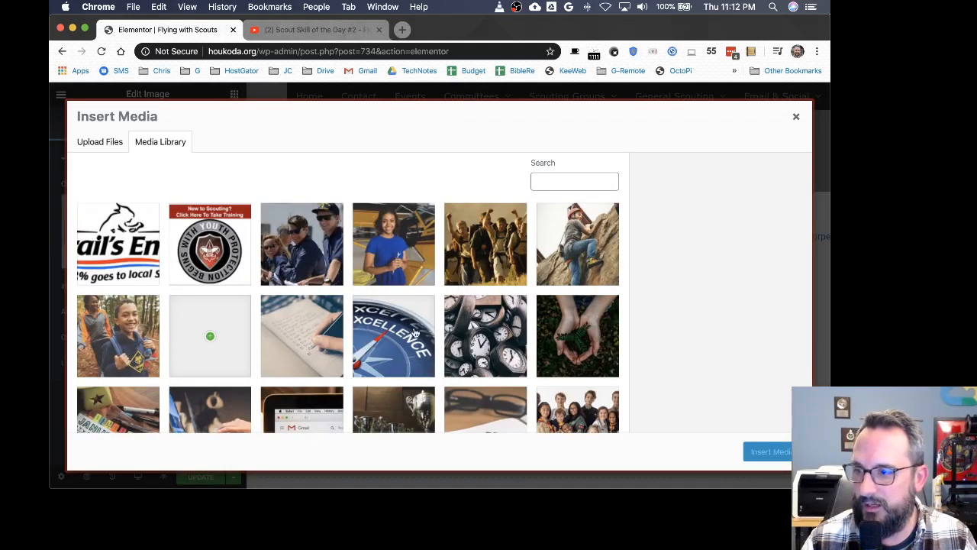
scroll(425, 343, down, 3)
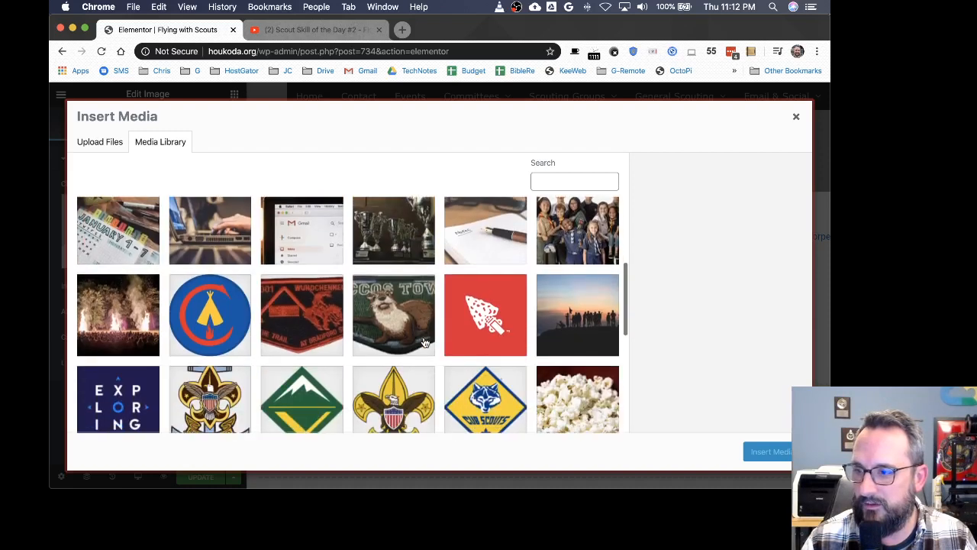
click(558, 254)
click(769, 451)
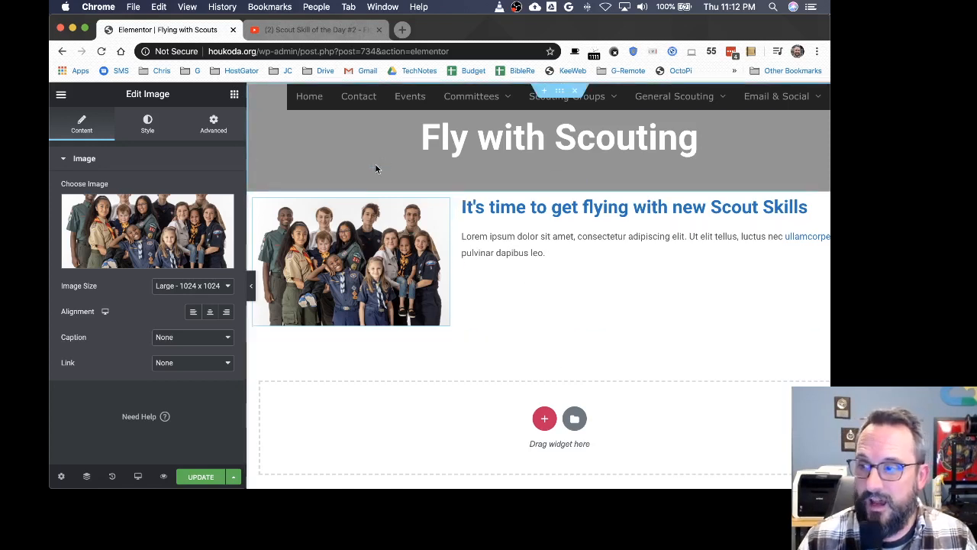
Step: Apply a dark blue preset background color to the page title section, then clear that color
click(562, 94)
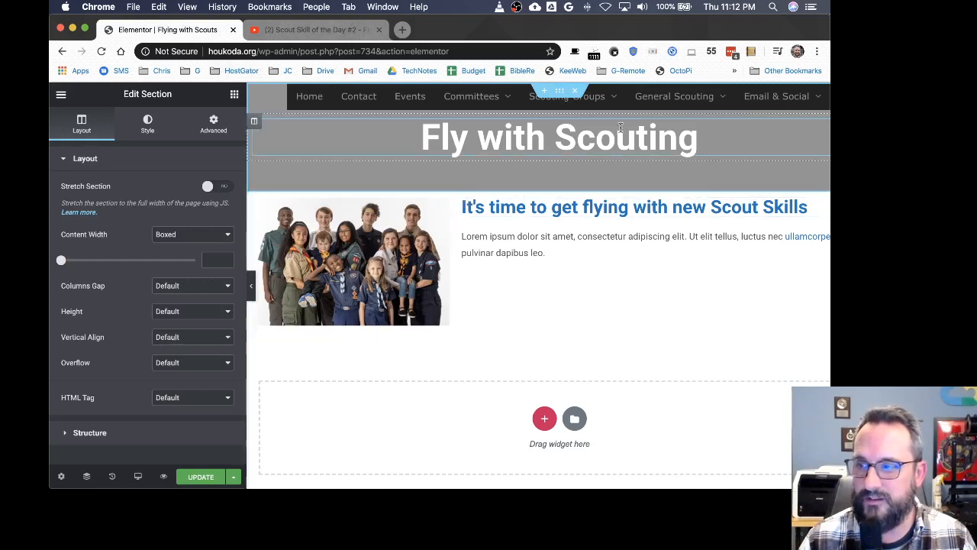
drag(247, 182, 168, 181)
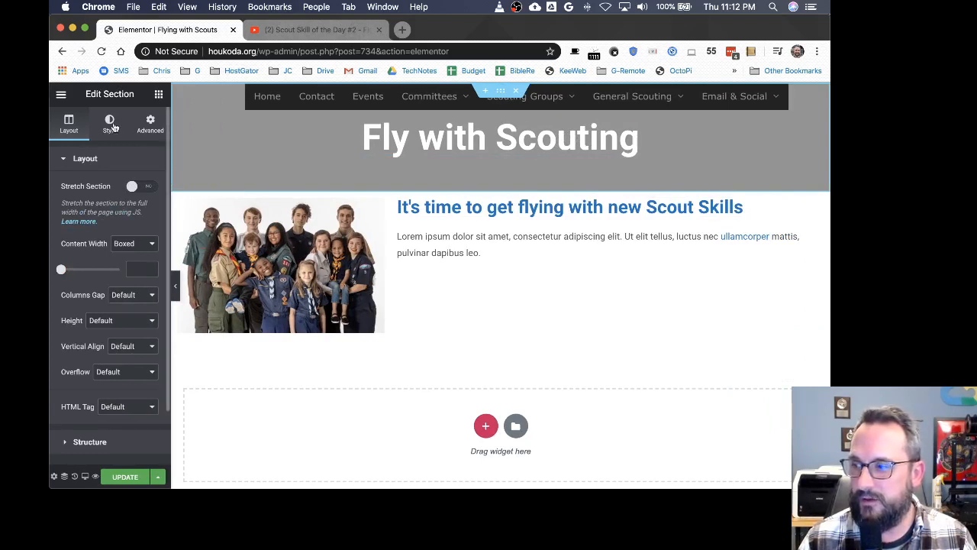
scroll(91, 282, down, 2)
scroll(93, 278, up, 2)
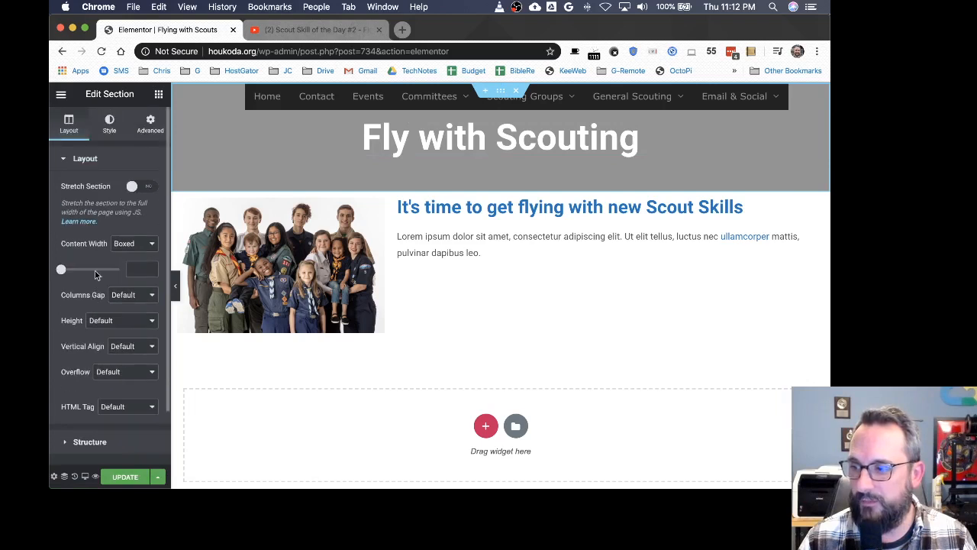
click(110, 125)
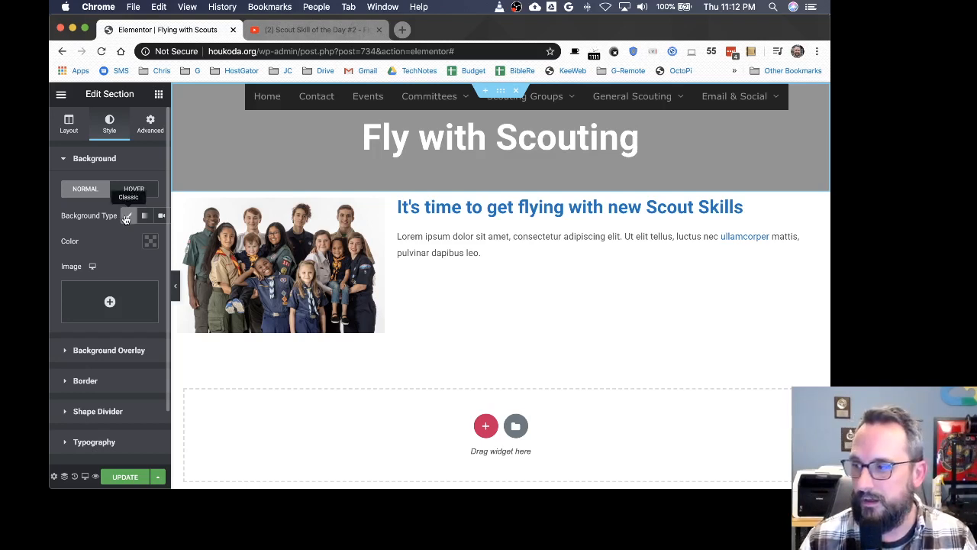
click(149, 241)
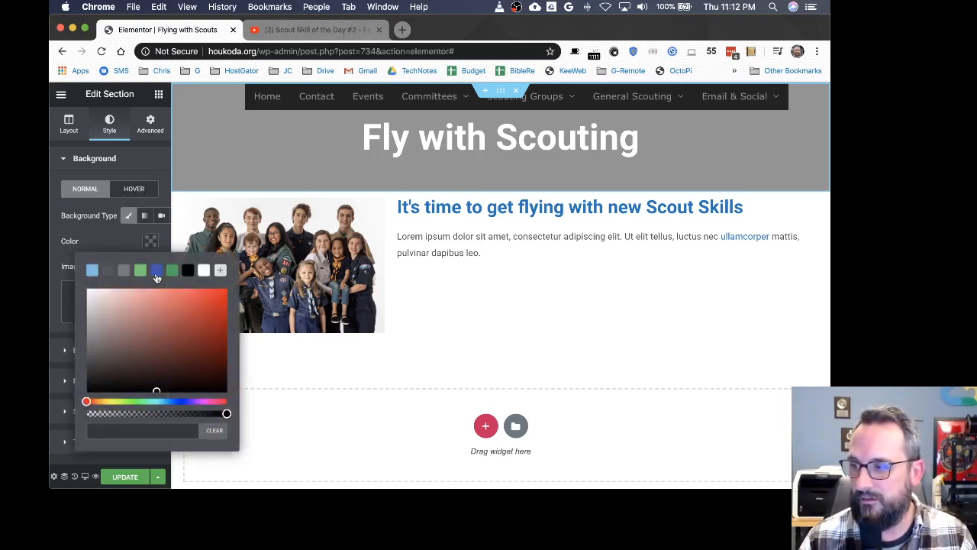
click(156, 271)
click(110, 235)
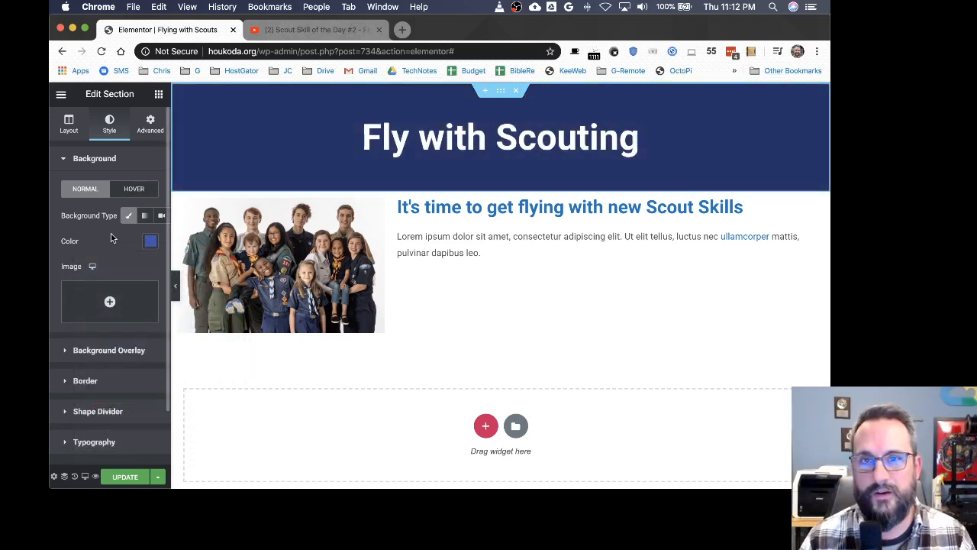
click(149, 241)
click(217, 430)
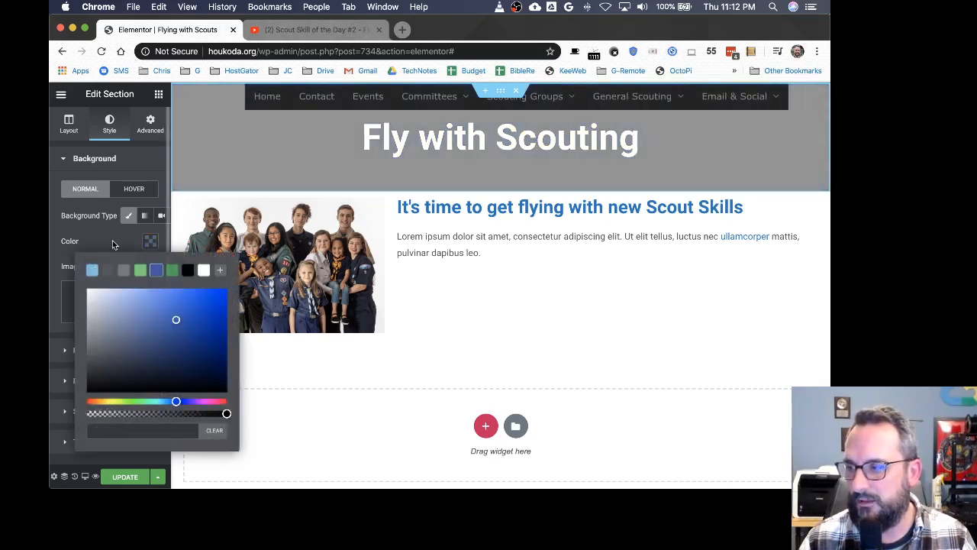
Step: Set the title section's background image to the clocks photo from the media library and update the page
click(112, 240)
click(109, 301)
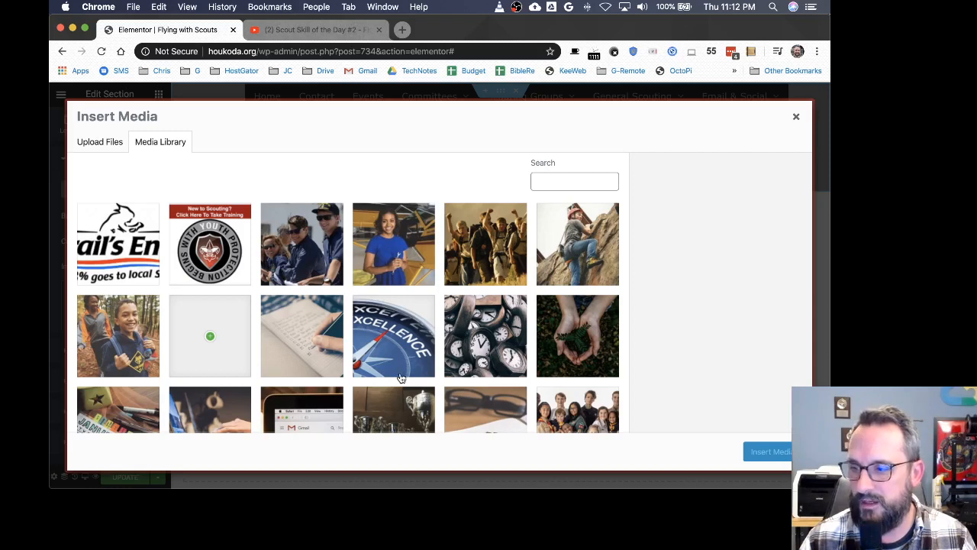
click(484, 341)
click(769, 452)
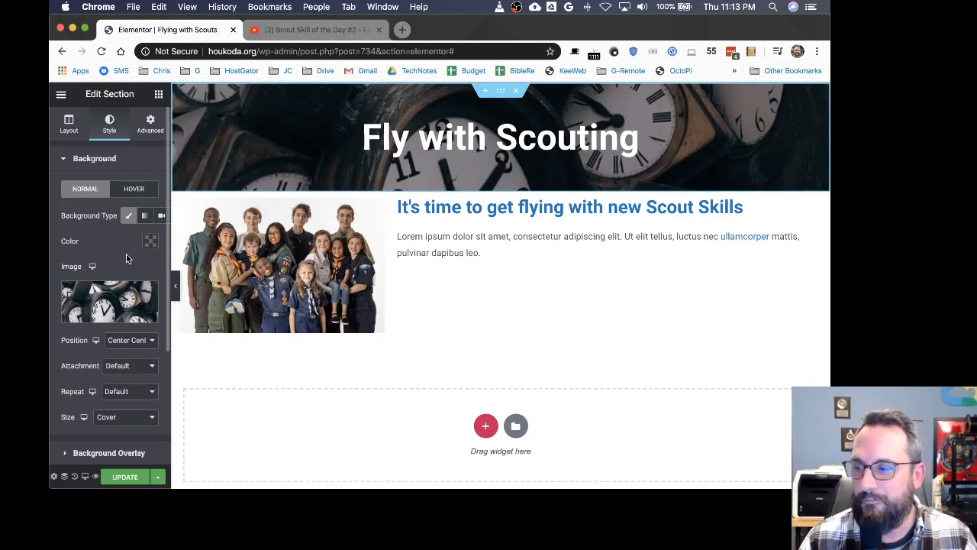
click(126, 477)
Step: Check the updated live page in the incognito window, then return to the editor window
key(ctrl+Up)
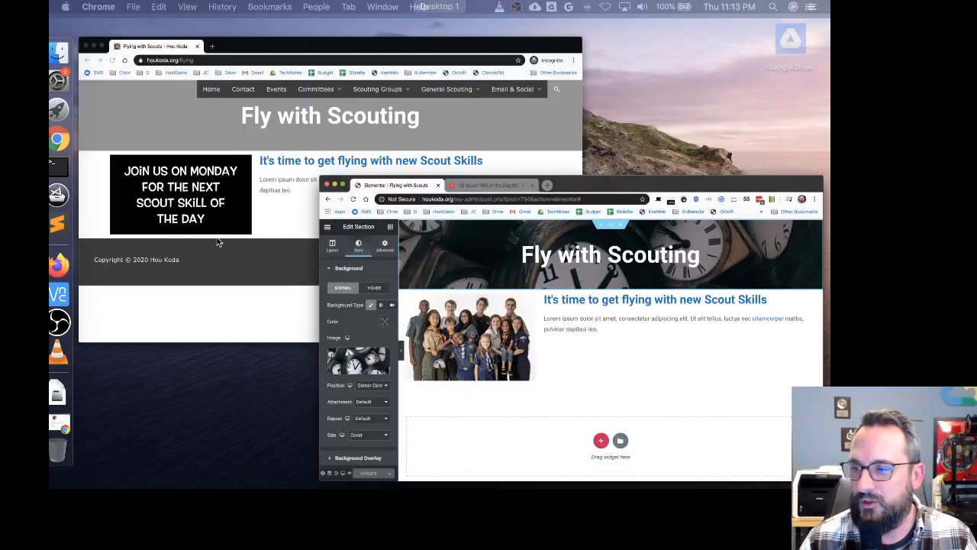
click(296, 210)
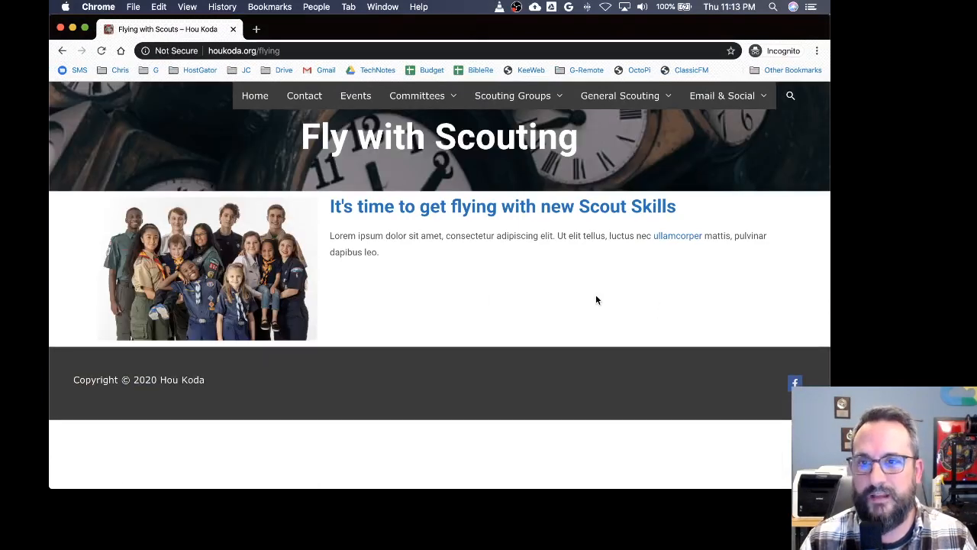
key(ctrl+Up)
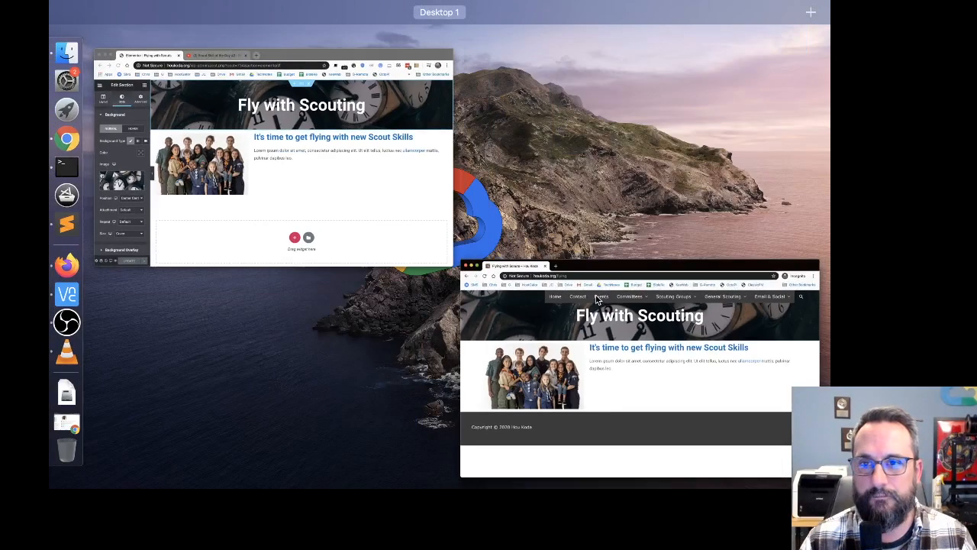
click(434, 204)
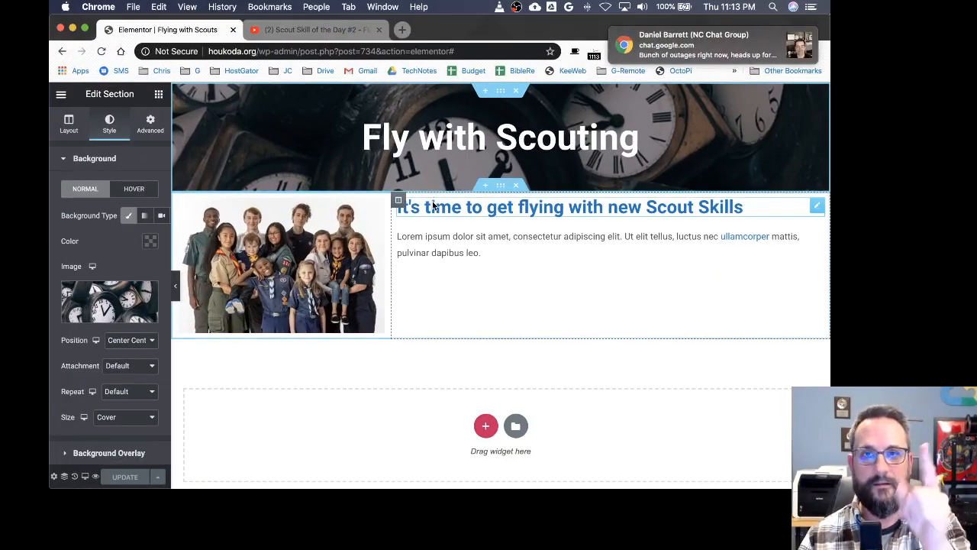
Step: Search YouTube for background video loop and open the 4K flying above clouds video
click(796, 37)
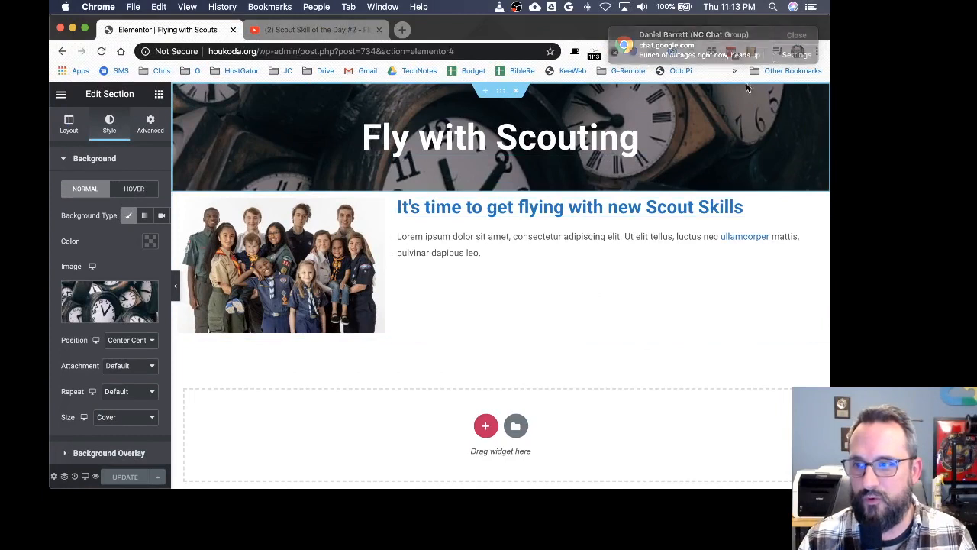
click(333, 30)
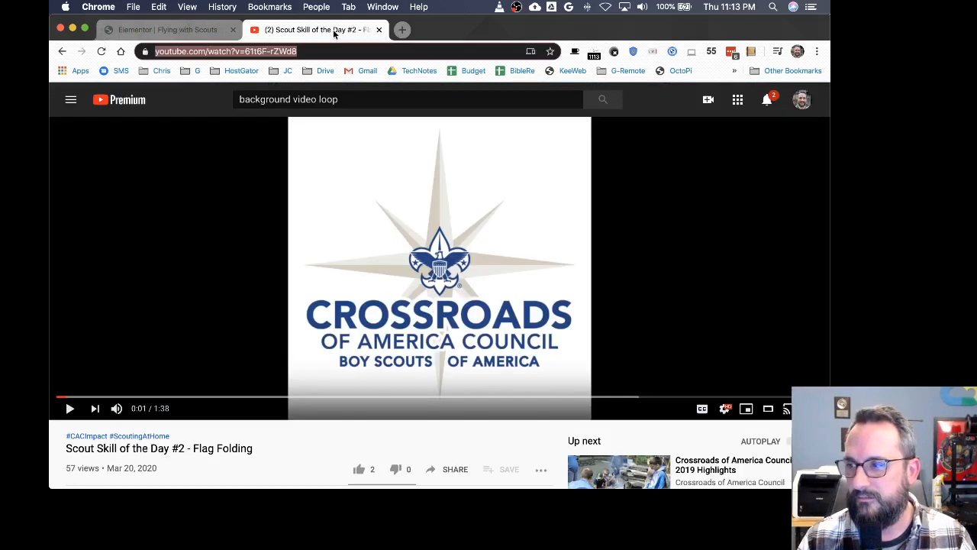
click(357, 100)
key(Return)
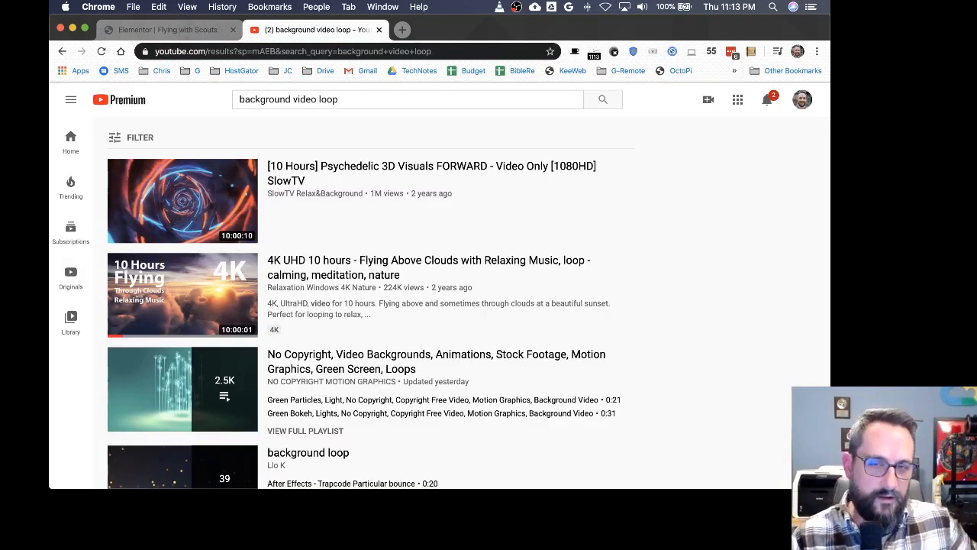
click(194, 299)
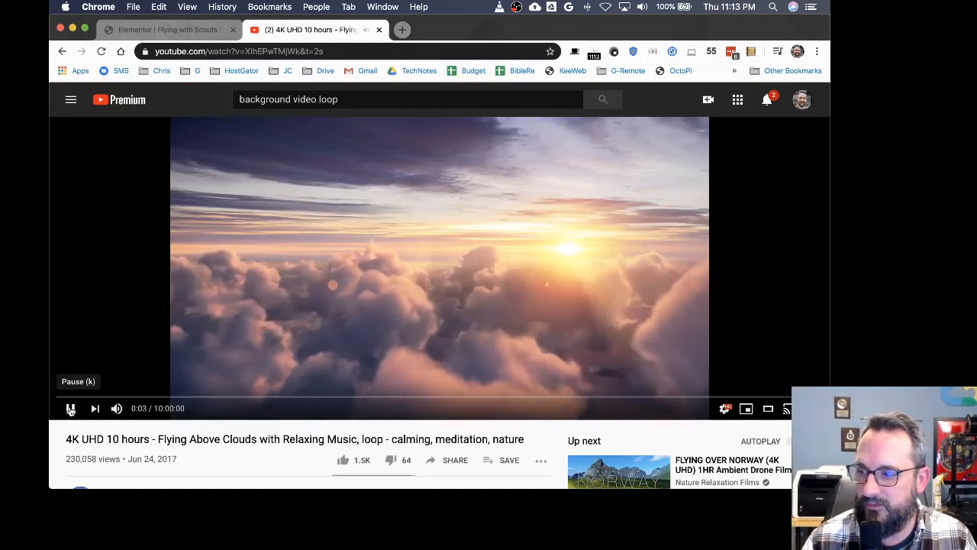
click(71, 410)
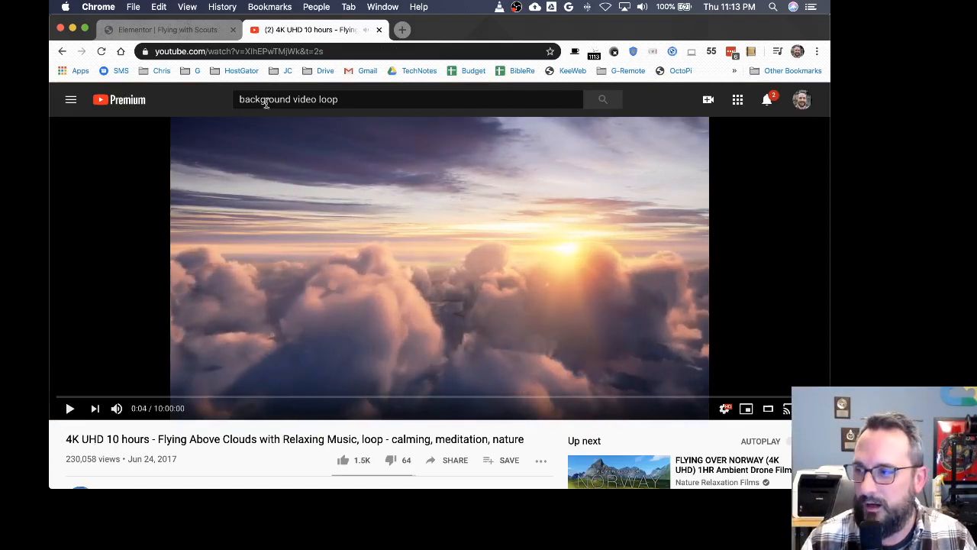
Step: Remove the timestamp parameter from the clouds video's address and reload it
click(303, 51)
click(324, 50)
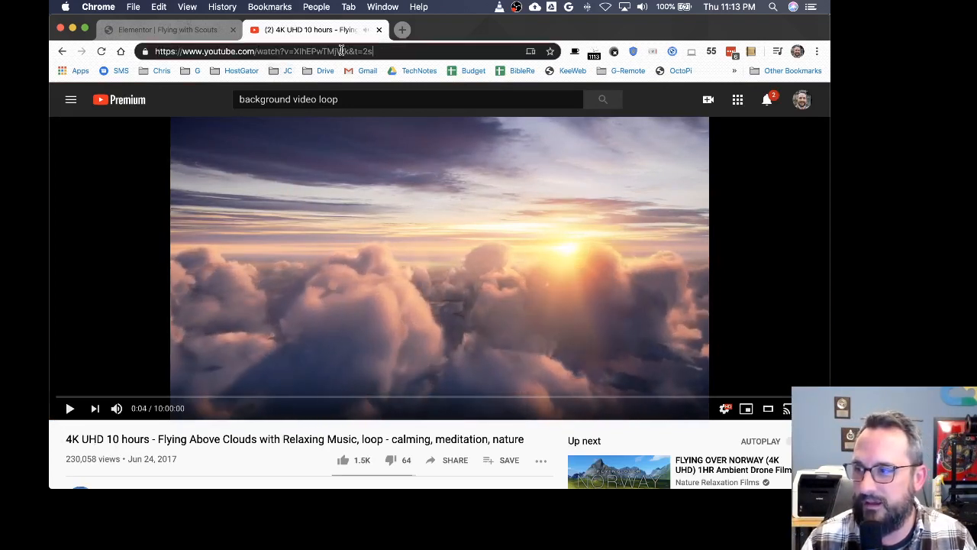
key(BackSpace)
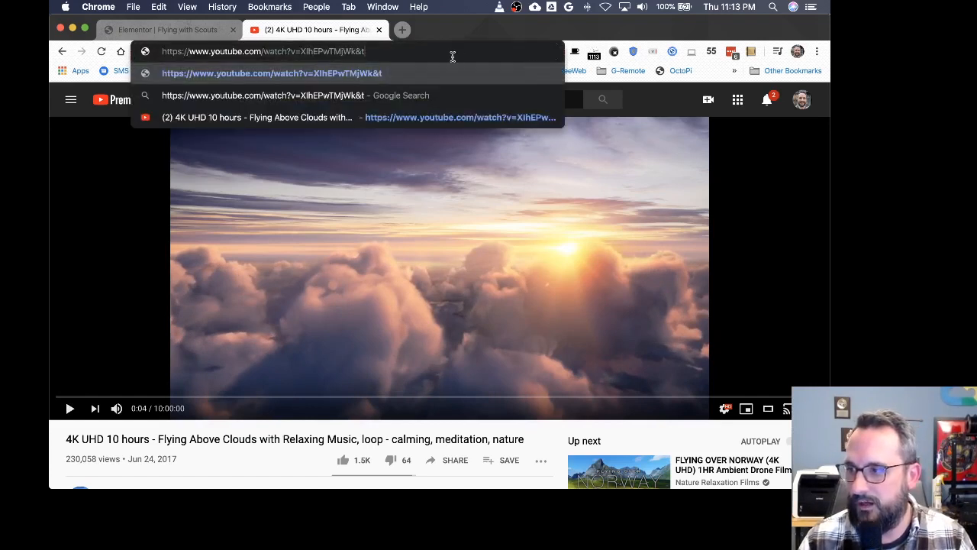
drag(453, 56, 104, 55)
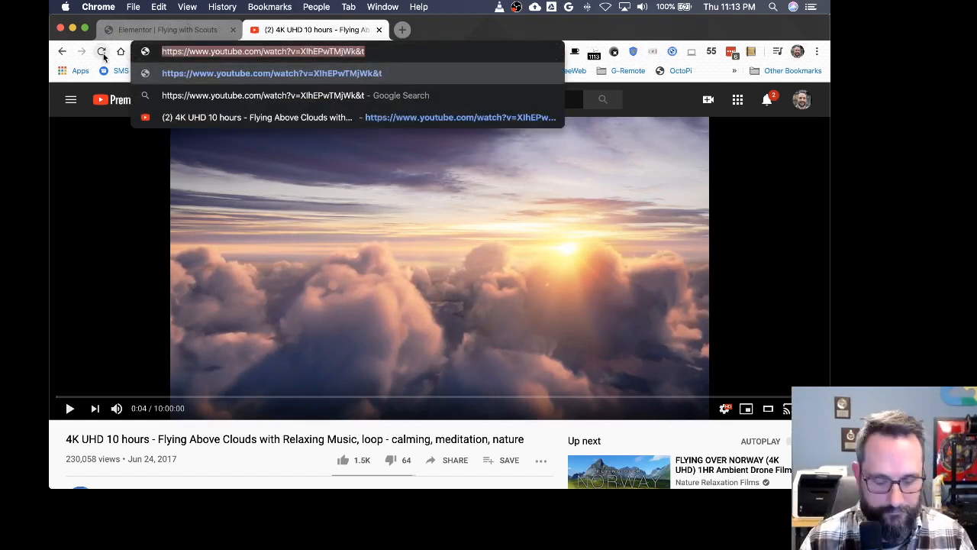
key(Return)
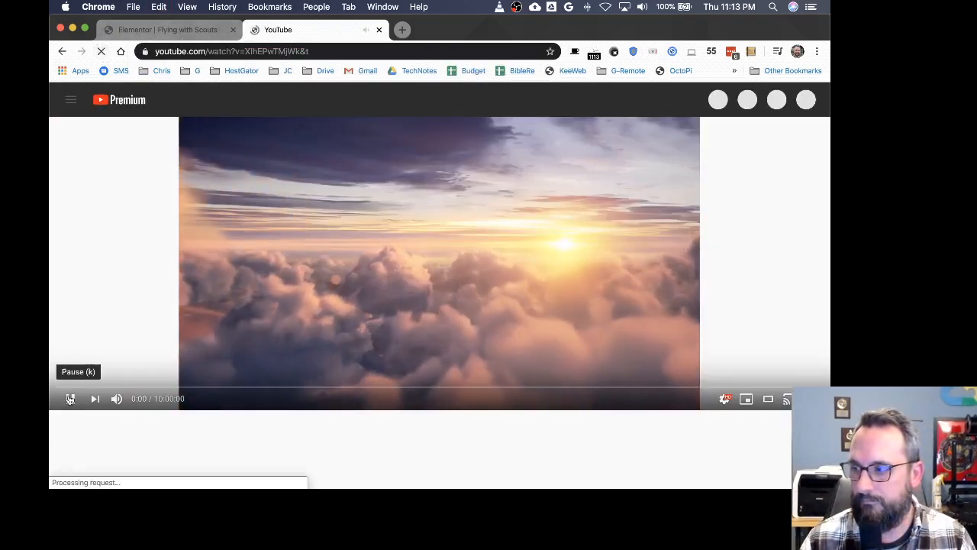
click(70, 397)
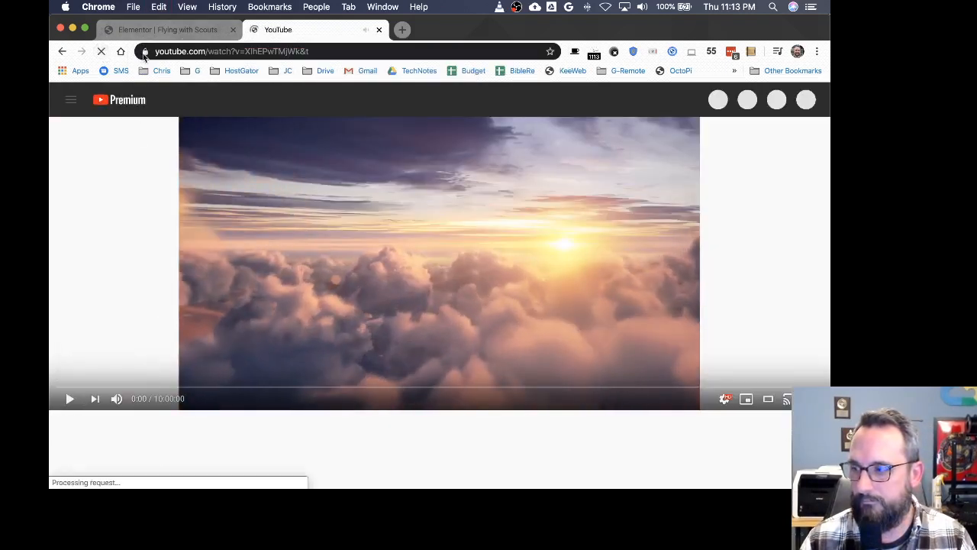
Step: Switch back to the Elementor tab and remove the clocks background image from the title section
click(154, 30)
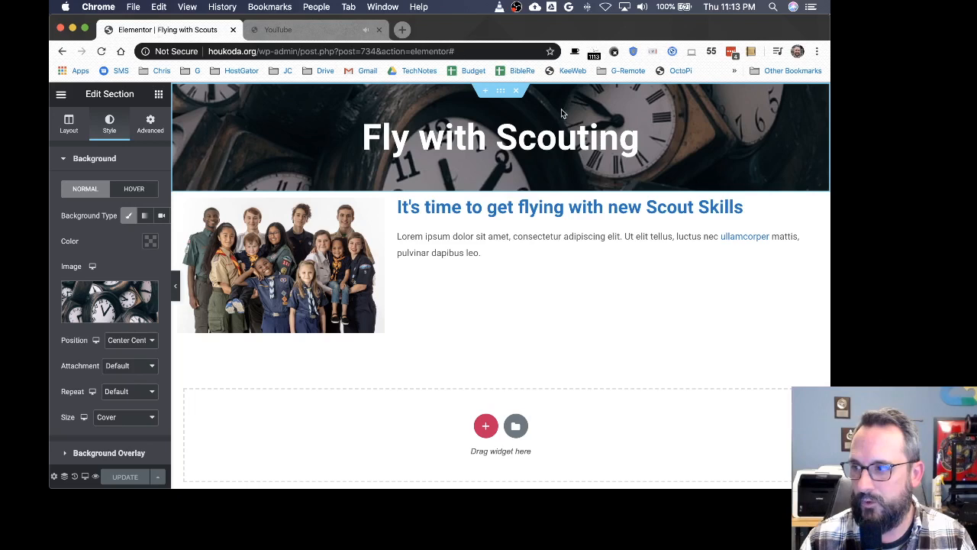
mouse_move(132, 303)
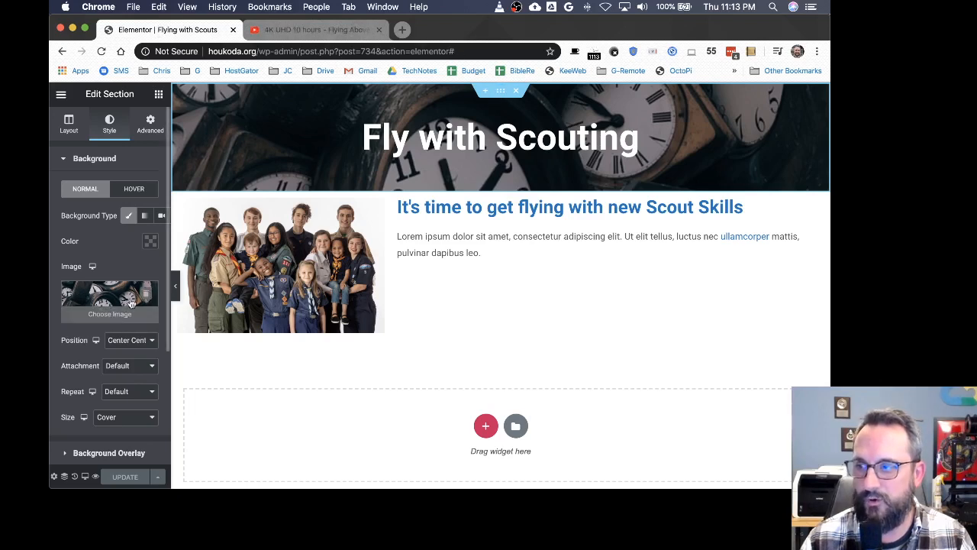
click(146, 295)
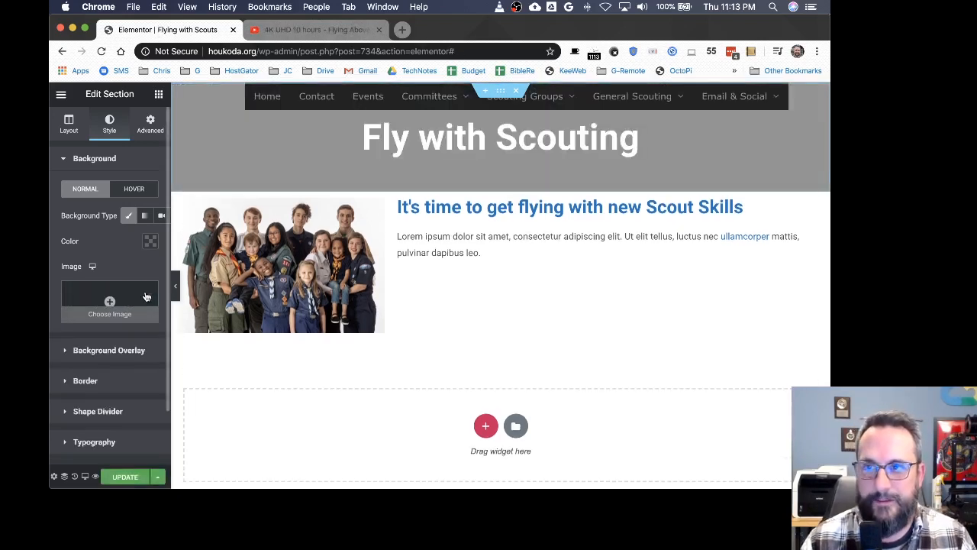
Step: Switch the title section's background type to Video and paste the clouds YouTube link as the video link
drag(168, 264, 355, 264)
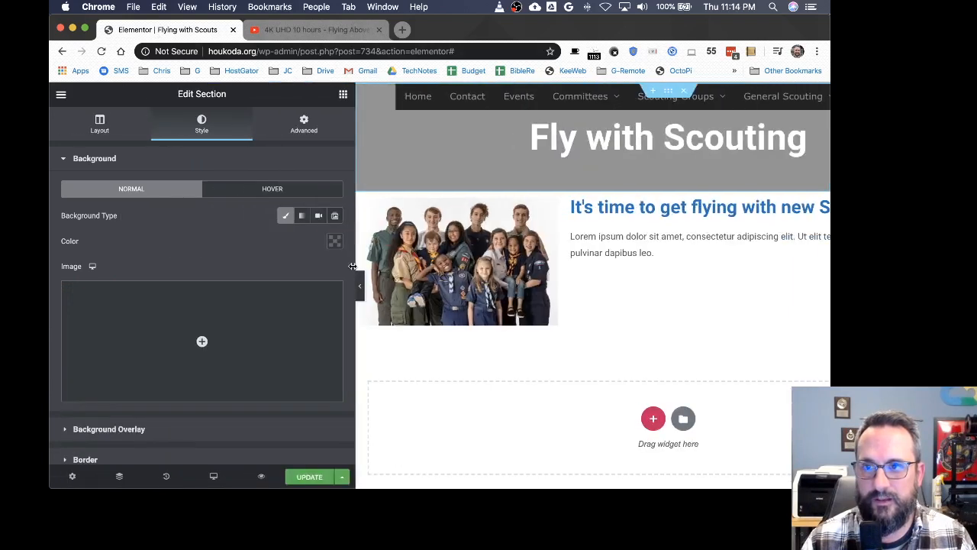
mouse_move(222, 336)
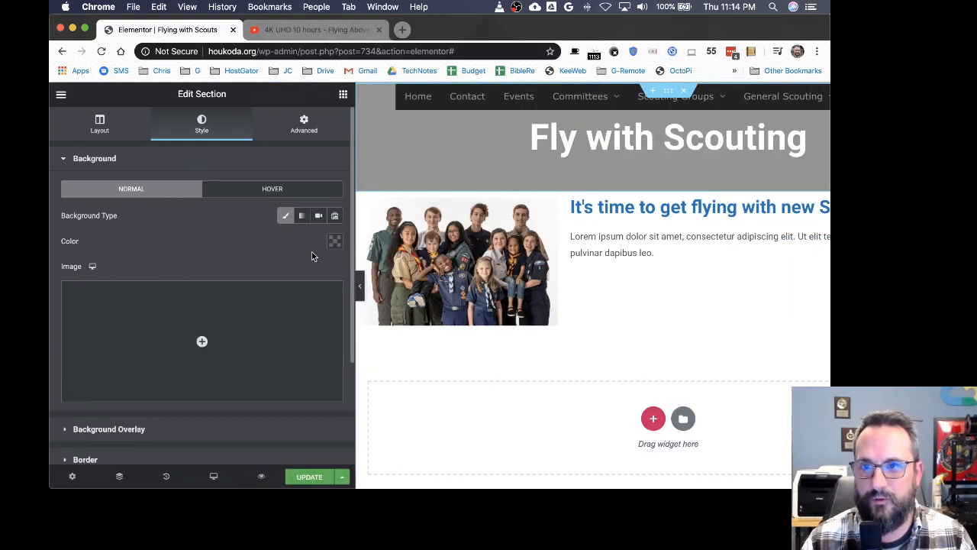
click(303, 217)
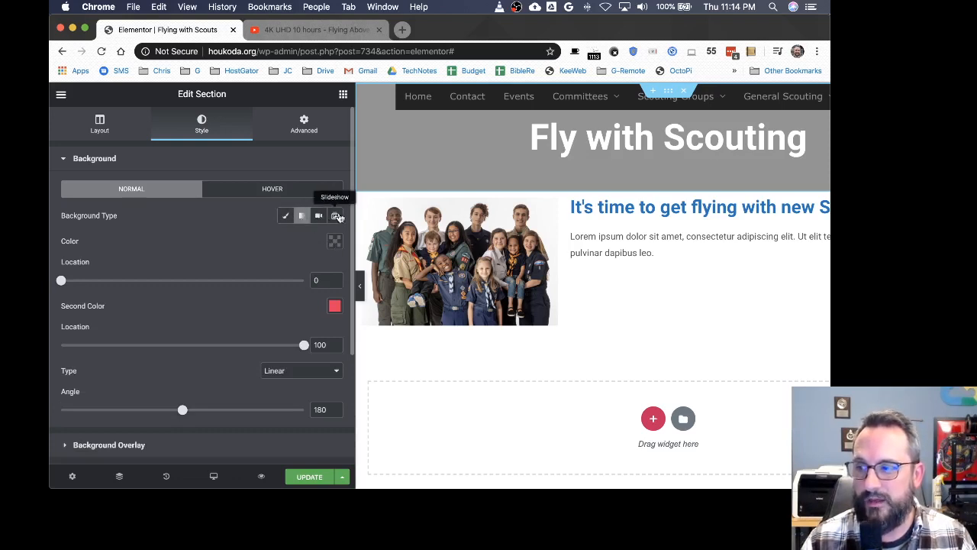
click(320, 216)
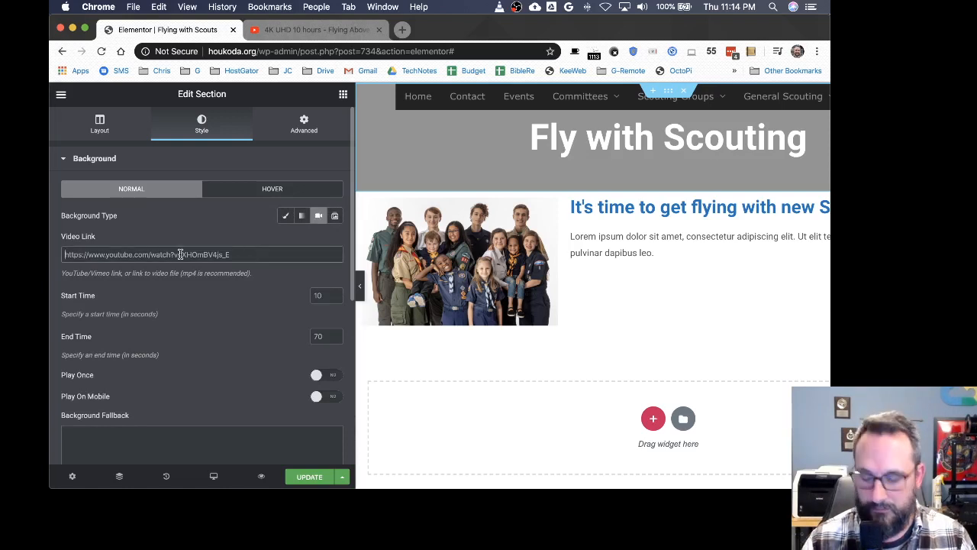
text(https://www.youtube.com/watch?v=lIhEPwTMjWk&t)
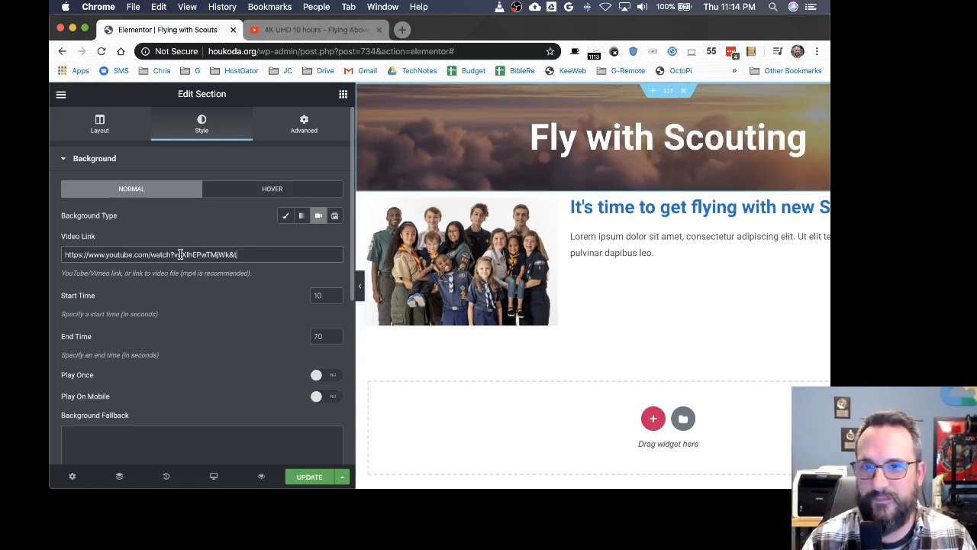
Step: Choose clocks.jpg from the media library as the background fallback image and update the page
scroll(129, 333, down, 3)
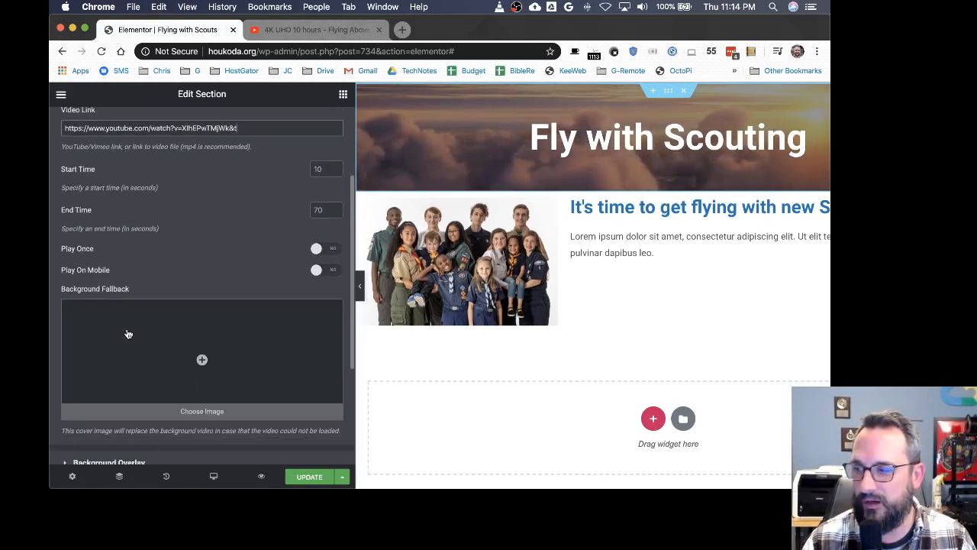
scroll(128, 333, up, 1)
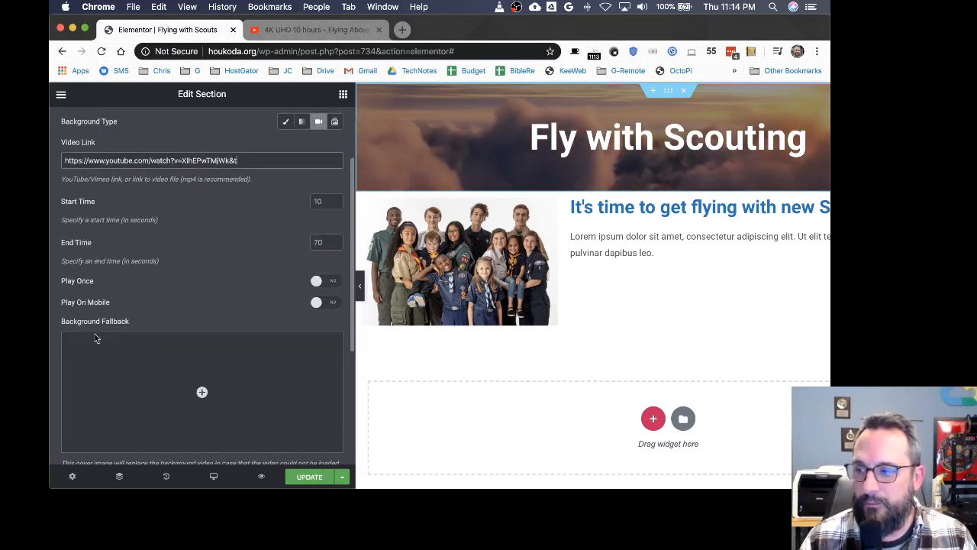
mouse_move(202, 394)
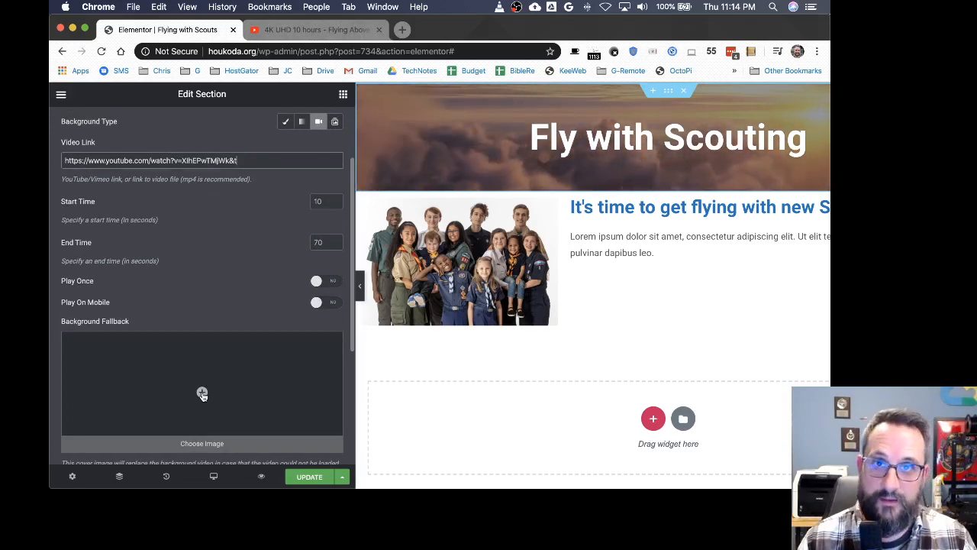
click(203, 394)
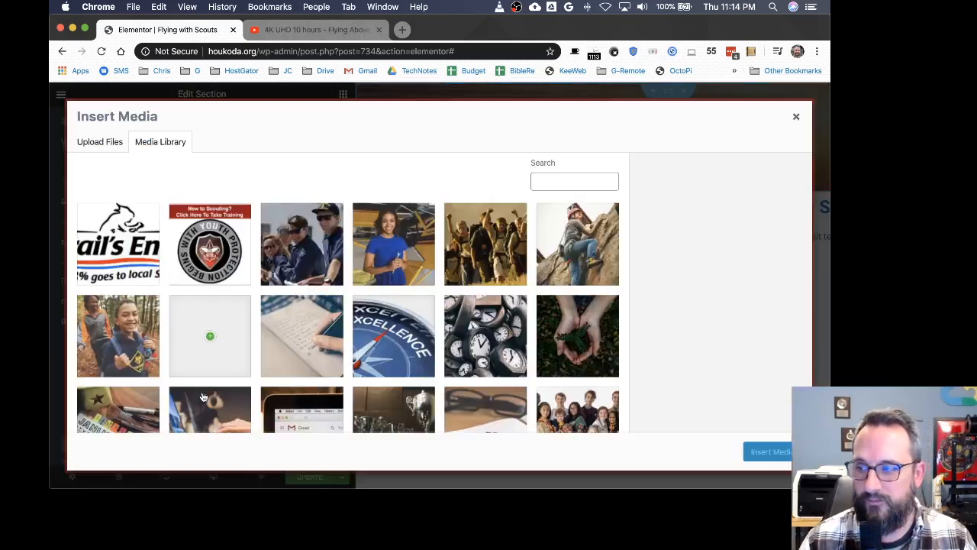
click(489, 341)
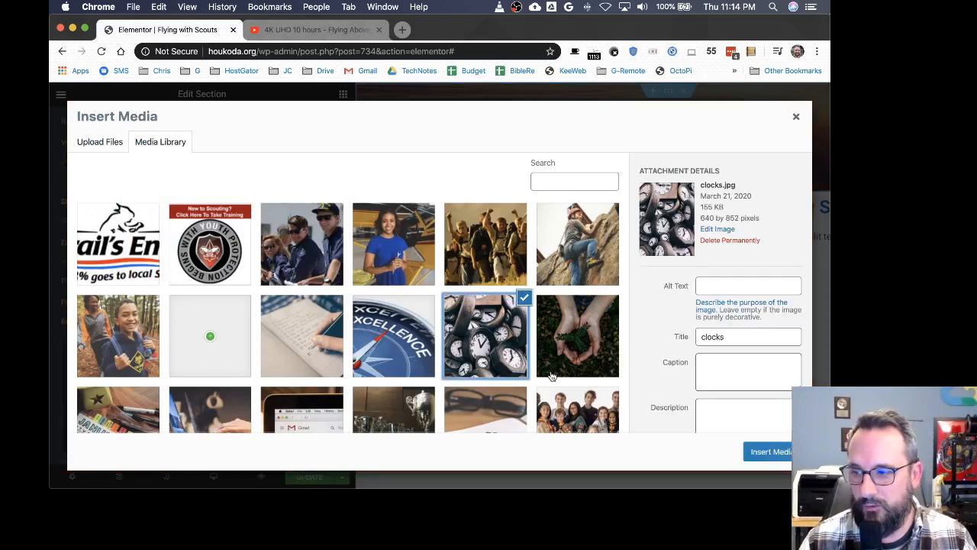
click(770, 451)
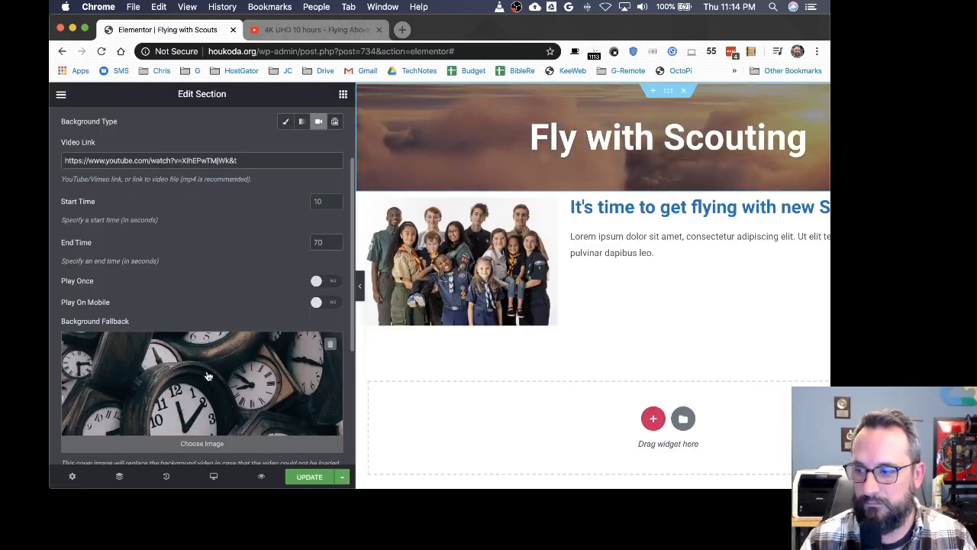
click(310, 477)
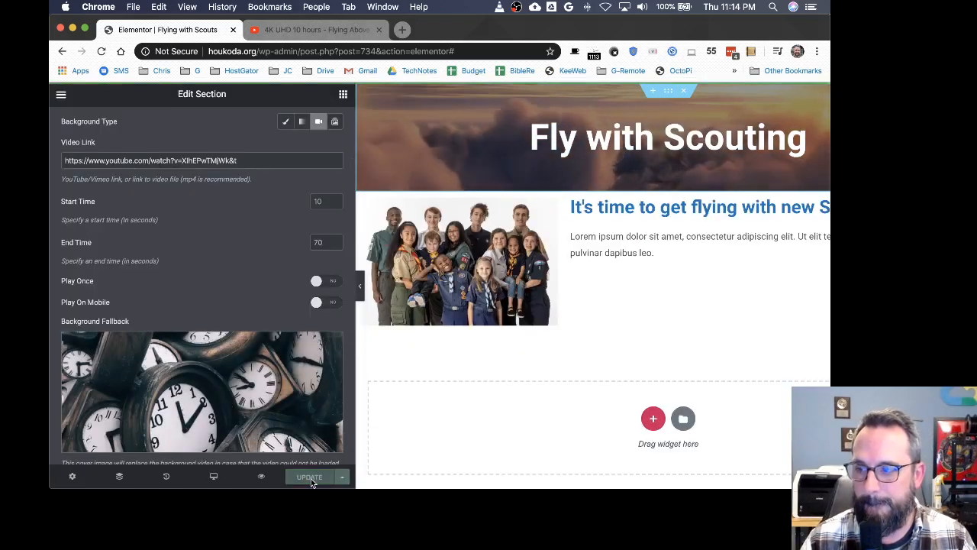
Step: Reload the live page in the incognito window to check the video background, then return to the editor
key(ctrl+Up)
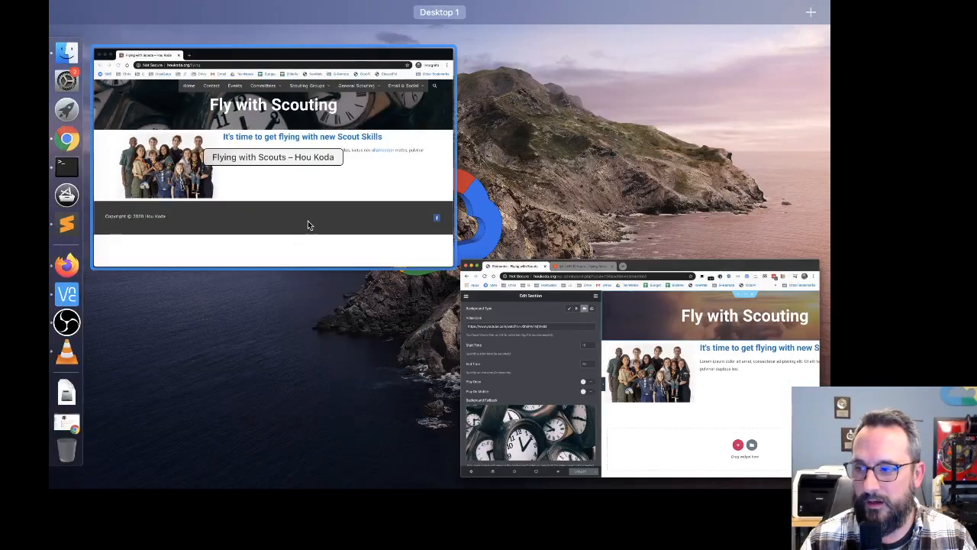
click(308, 225)
click(102, 51)
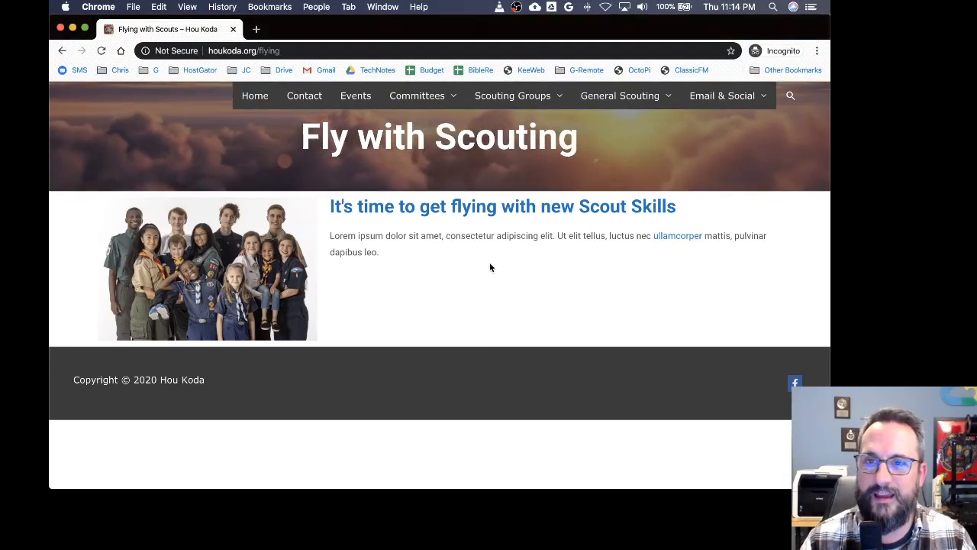
double_click(413, 29)
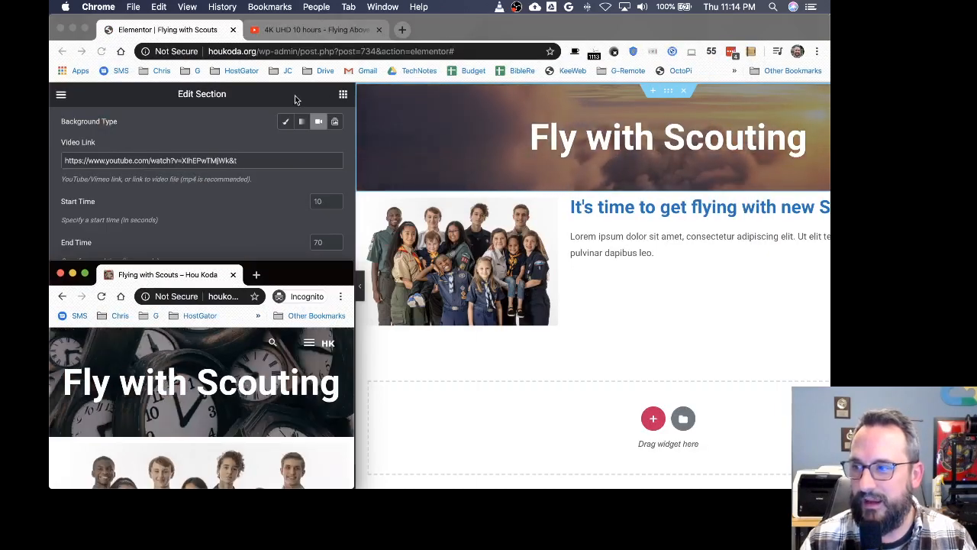
key(ctrl+Up)
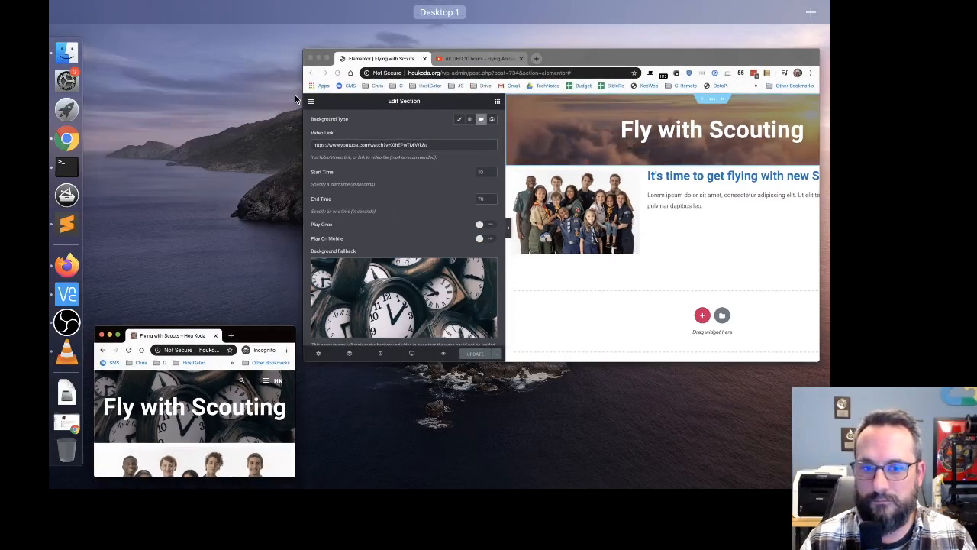
click(255, 338)
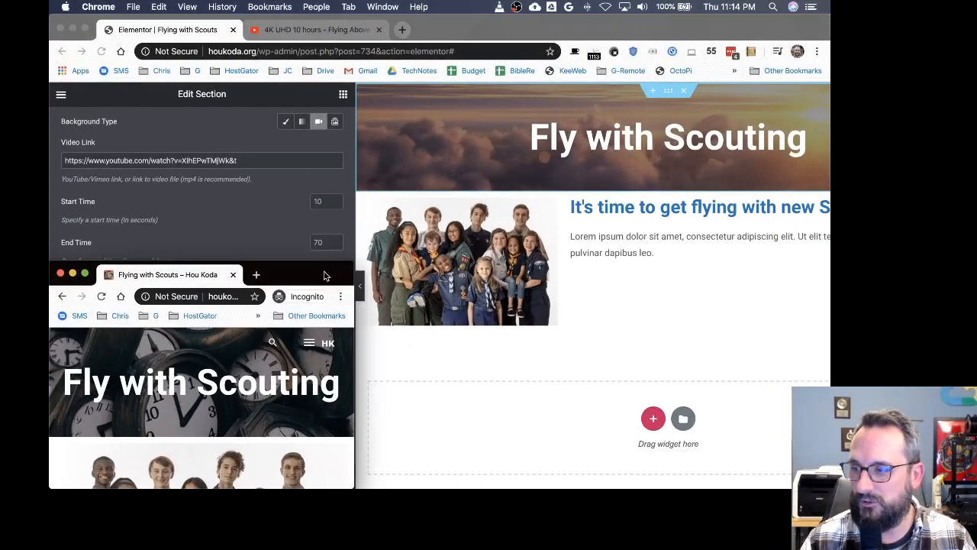
drag(327, 275, 420, 67)
drag(447, 282, 794, 479)
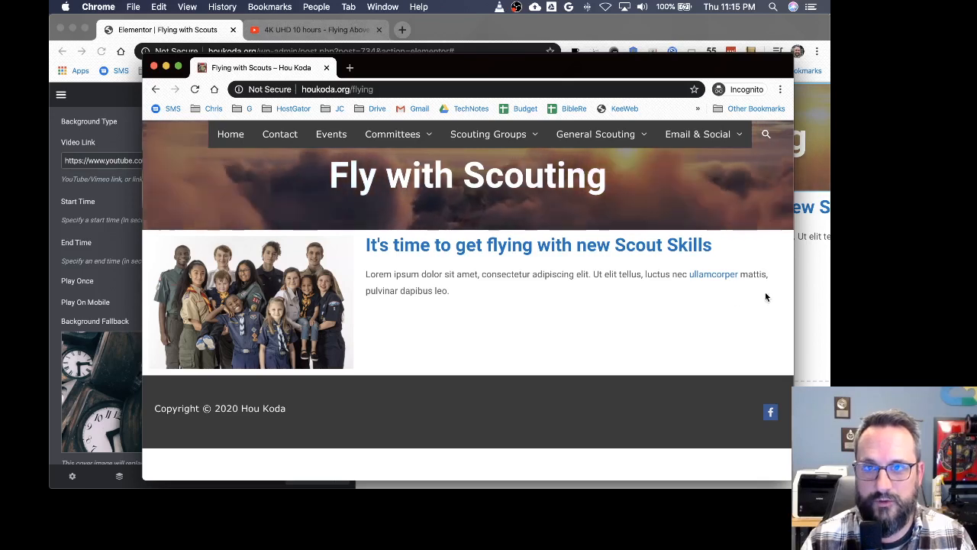
click(588, 32)
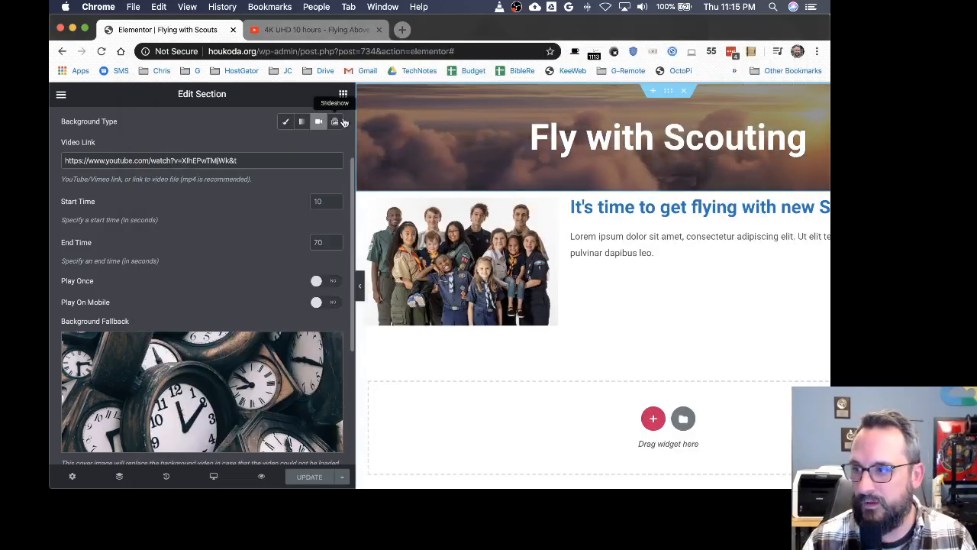
Step: Preview the page in tablet and mobile responsive modes
drag(355, 118, 180, 117)
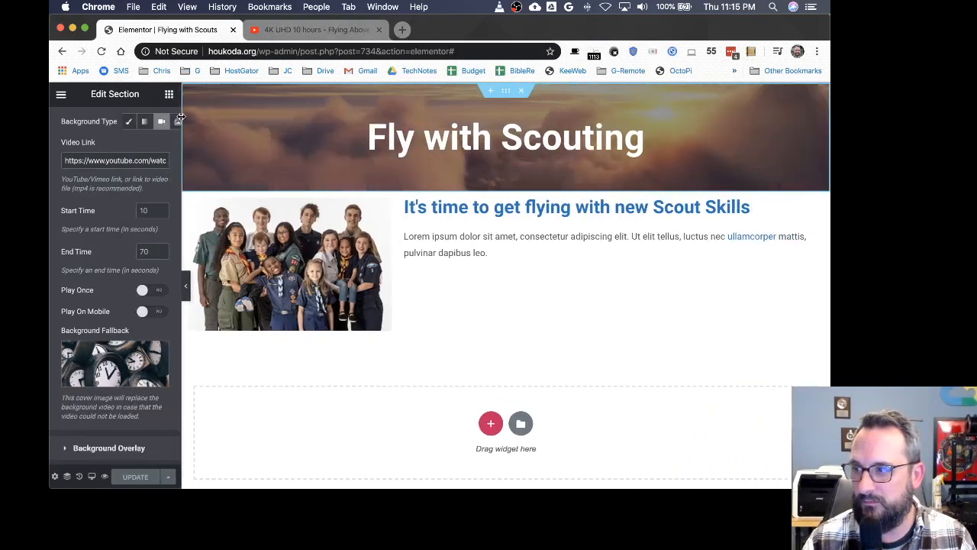
click(91, 477)
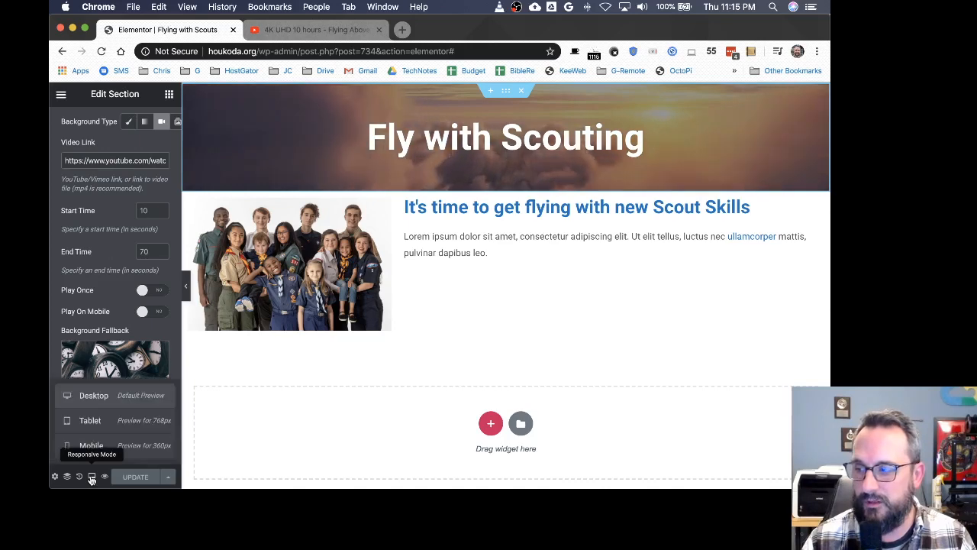
click(92, 421)
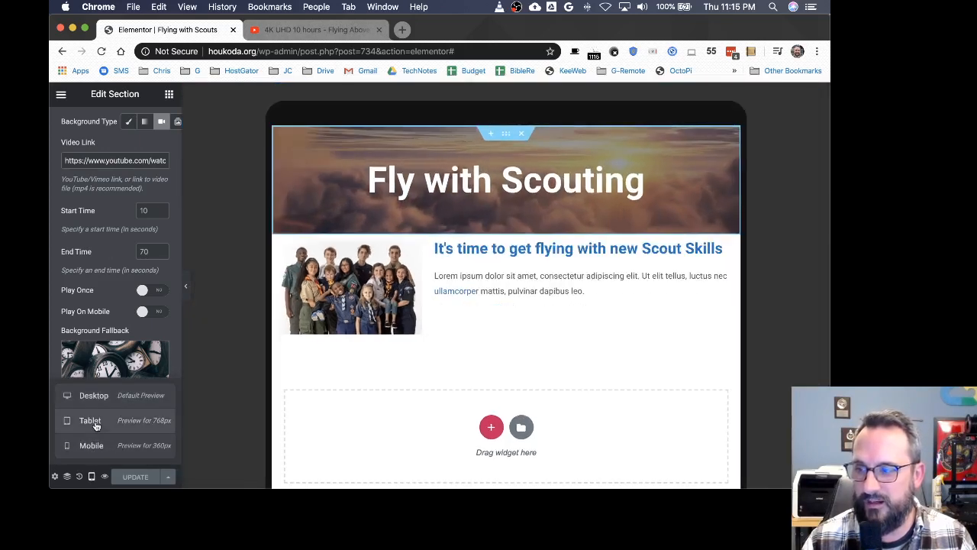
click(92, 446)
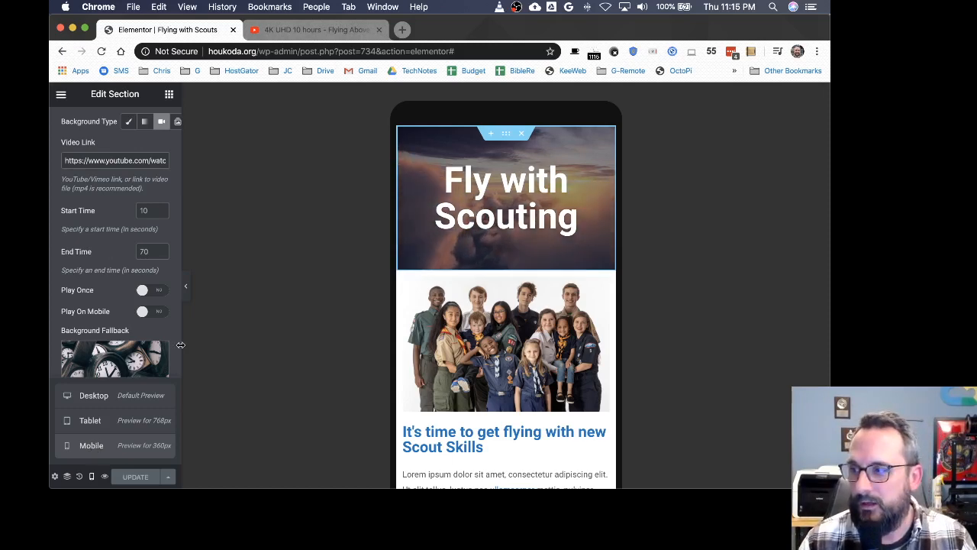
Step: Narrow the incognito window to check the live page's mobile layout
key(ctrl+Up)
click(286, 186)
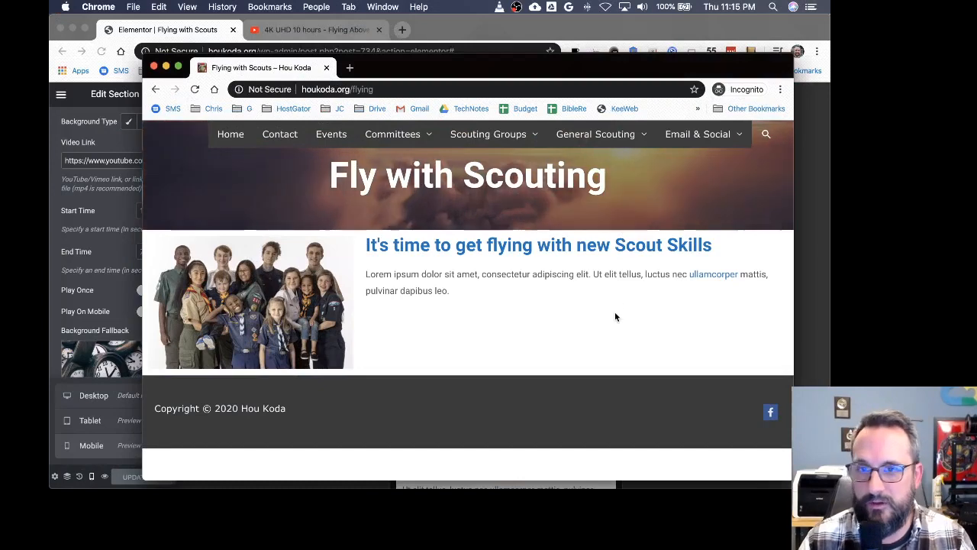
drag(796, 287, 250, 272)
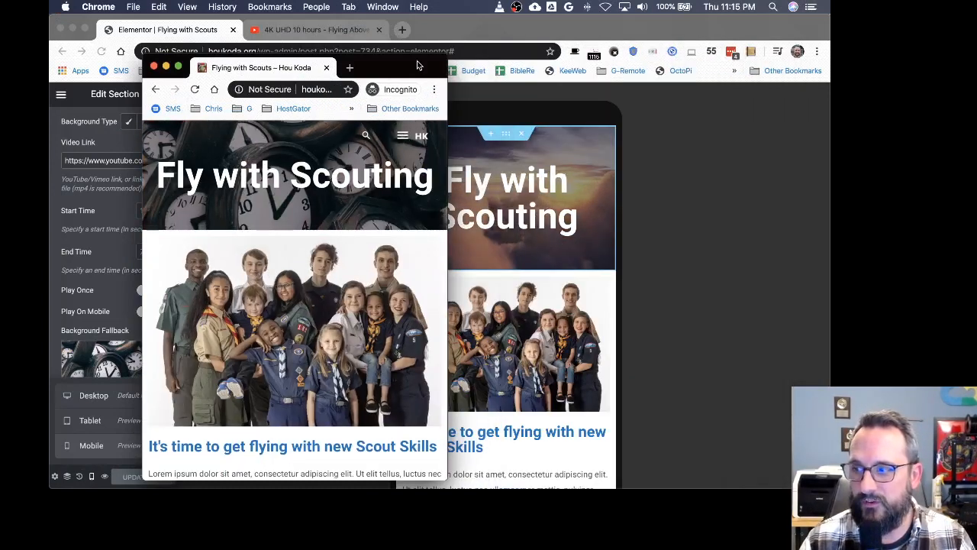
drag(407, 68, 547, 35)
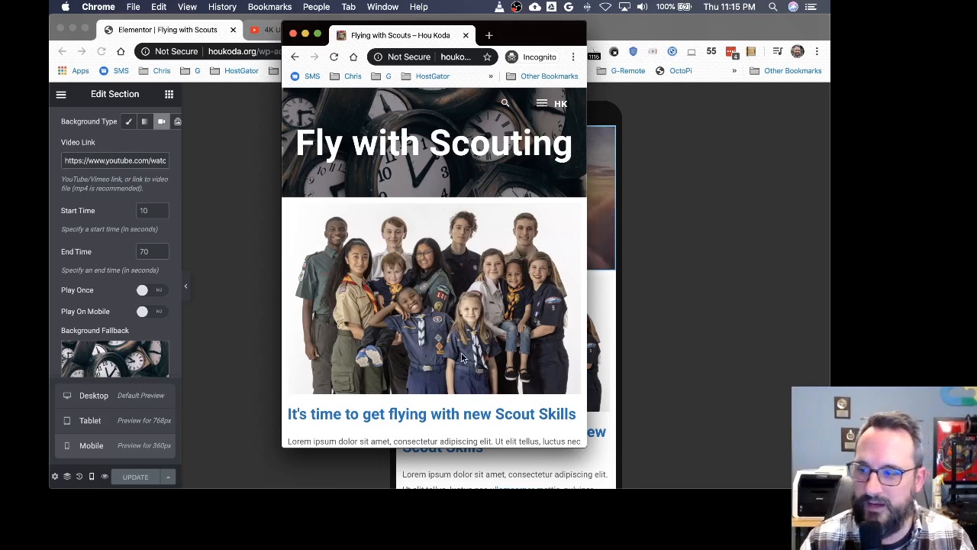
scroll(461, 358, down, 5)
scroll(365, 142, up, 5)
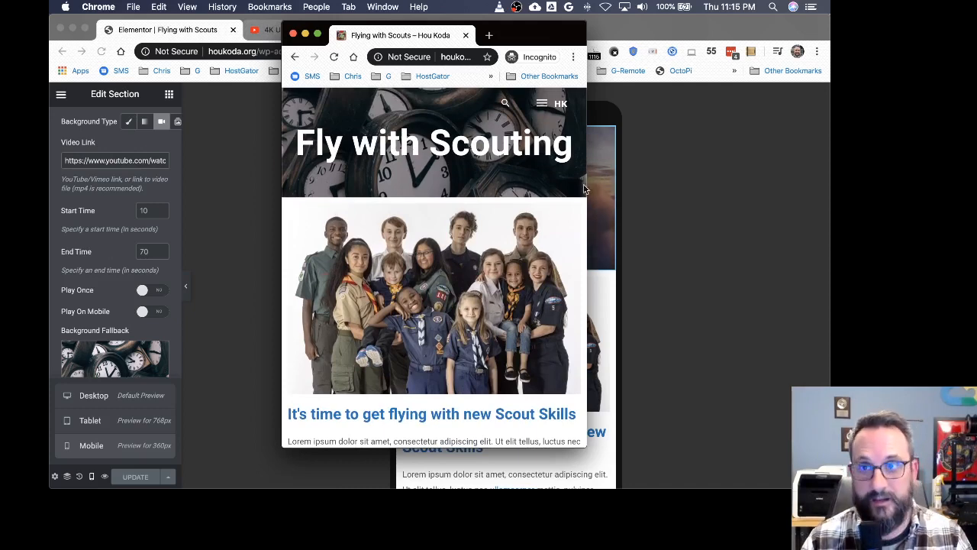
key(super+w)
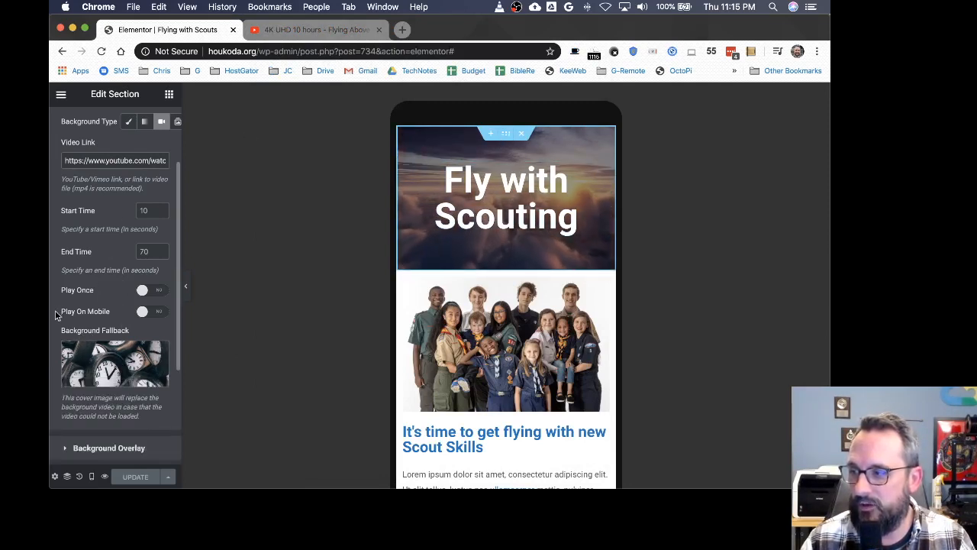
Step: Turn on Play On Mobile for the video background and update the page
click(142, 312)
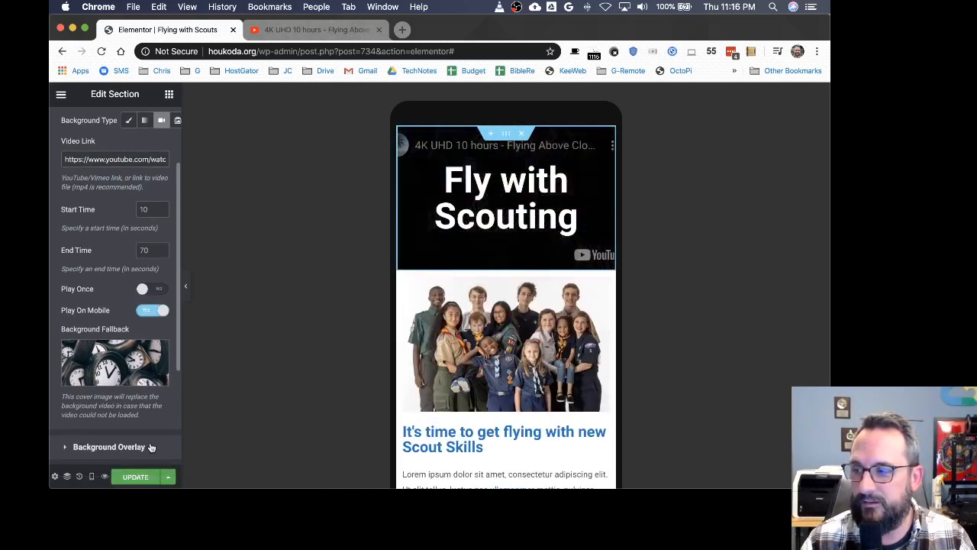
click(138, 477)
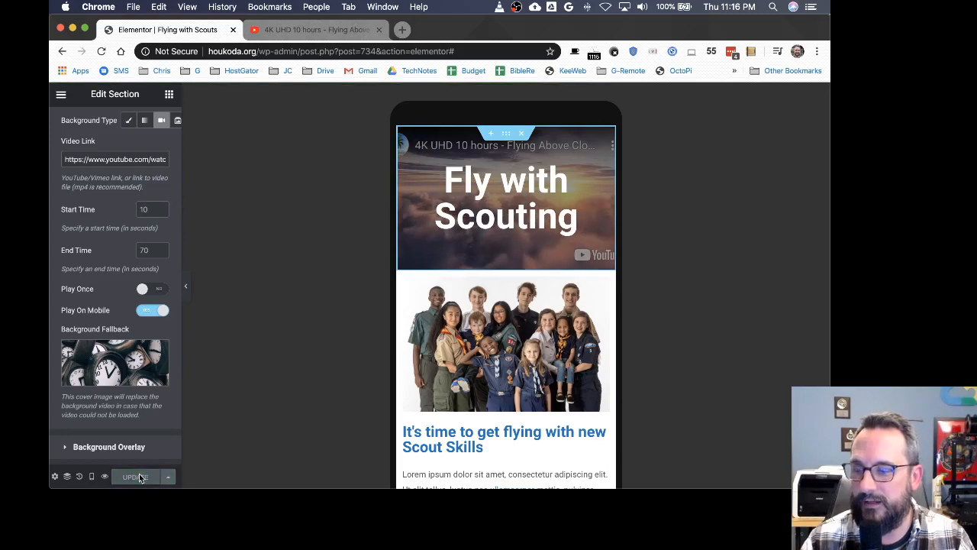
Step: Reload the narrow incognito window to check the mobile video background, then widen it again
key(ctrl+Up)
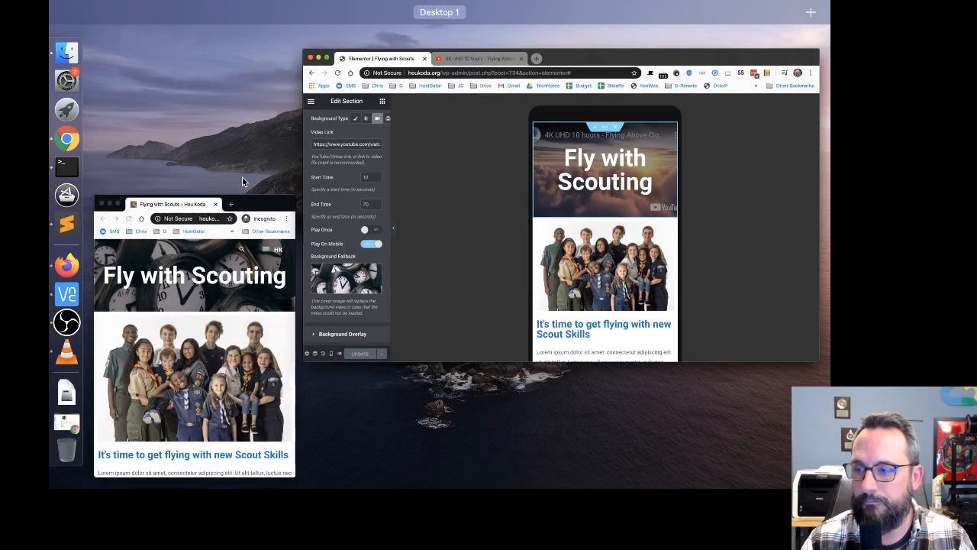
click(187, 257)
click(419, 180)
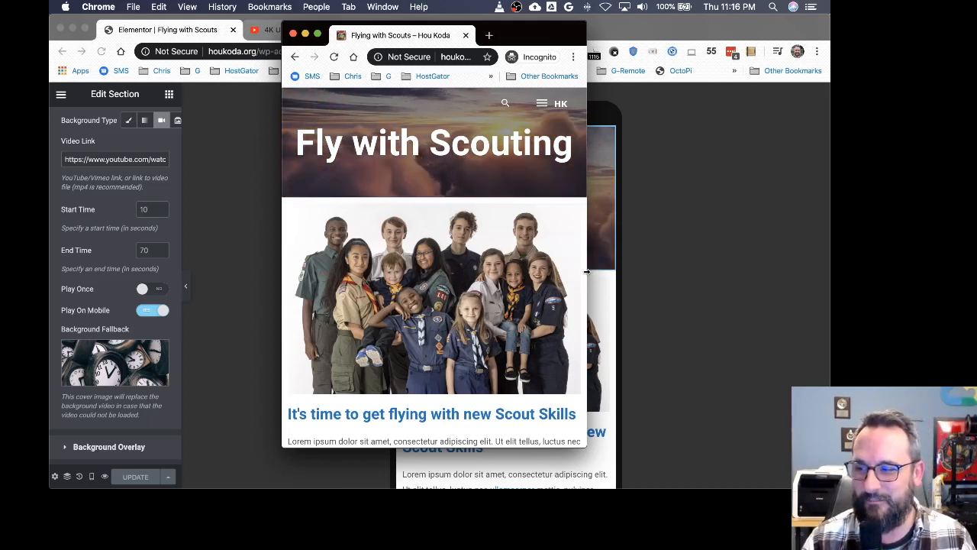
drag(587, 270, 803, 274)
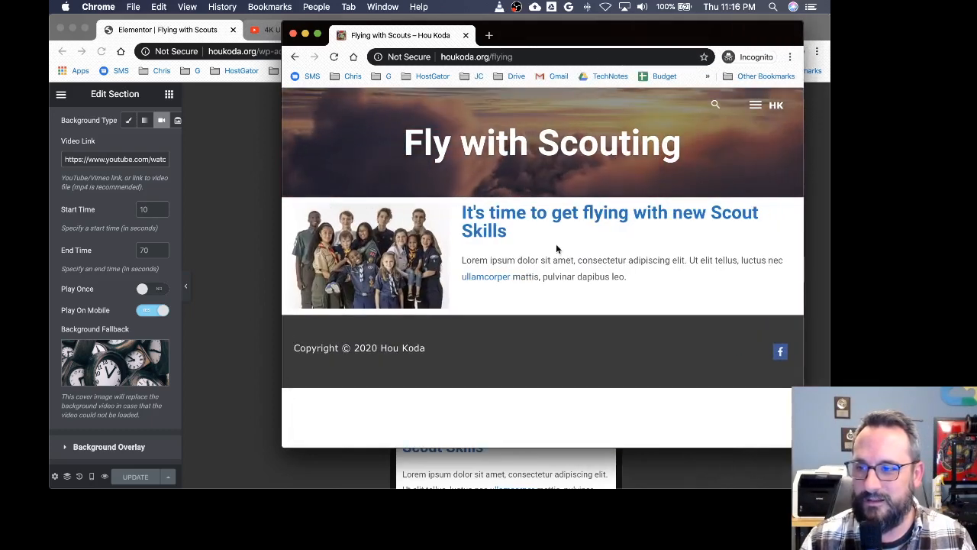
Step: Exit Elementor to the WordPress page editor for Flying with Scouts
click(122, 344)
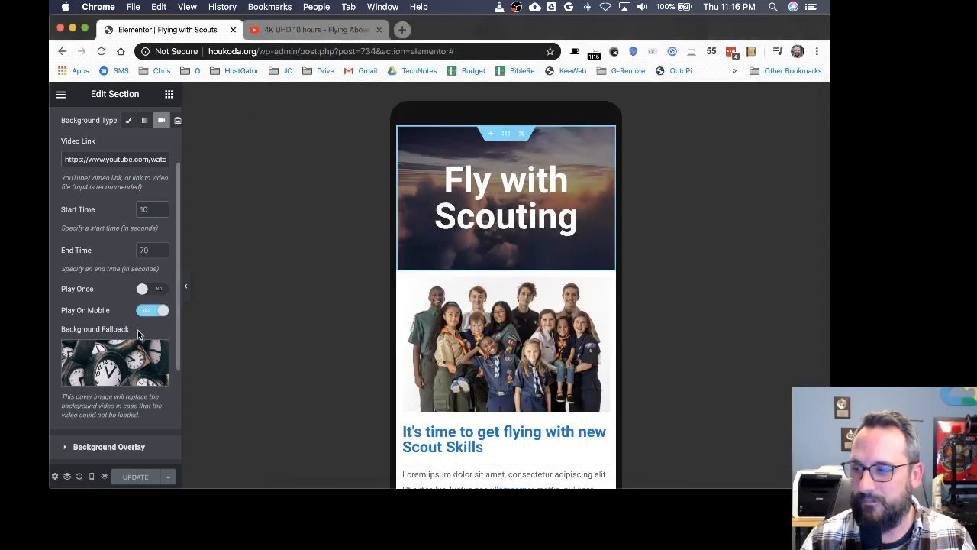
click(61, 95)
click(89, 203)
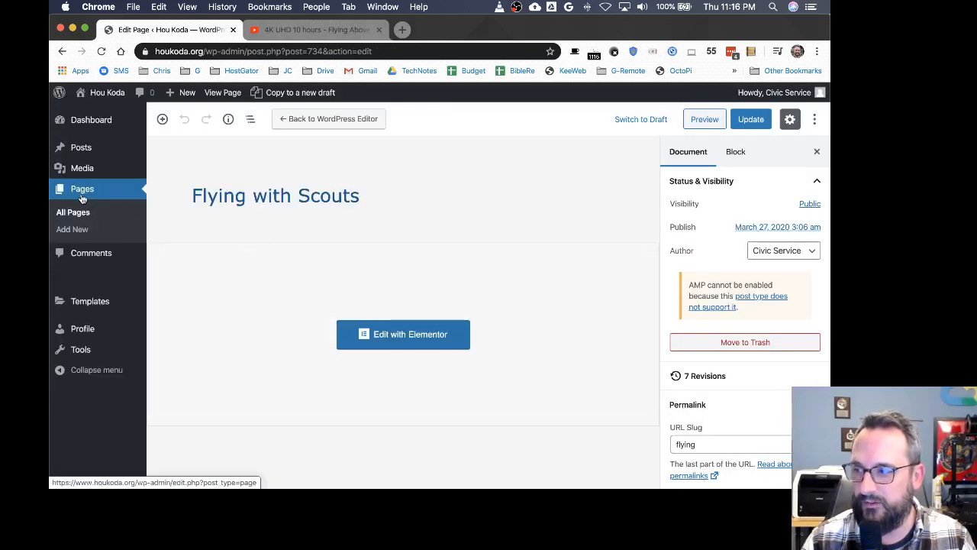
Step: Move the Flying with Scouts page to the trash from the list of all pages
click(77, 219)
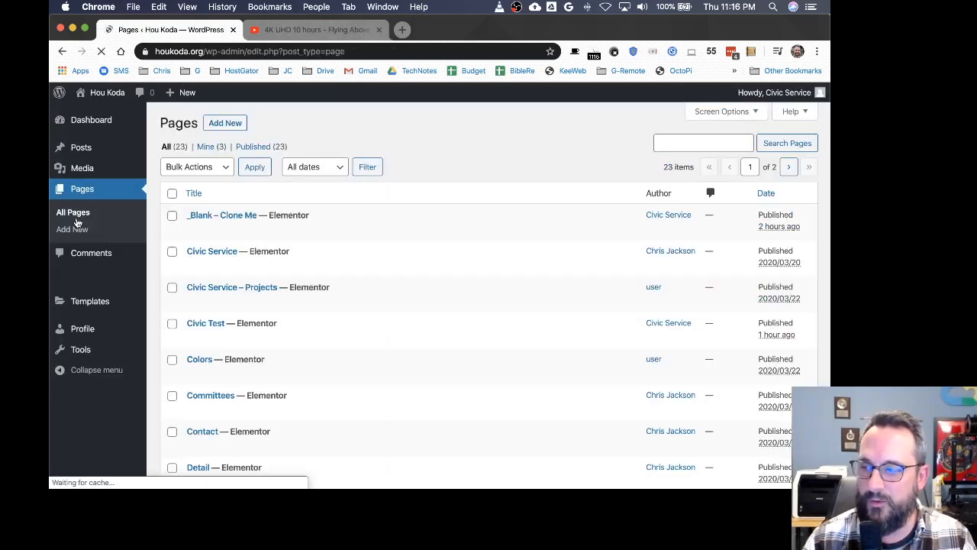
scroll(241, 343, down, 5)
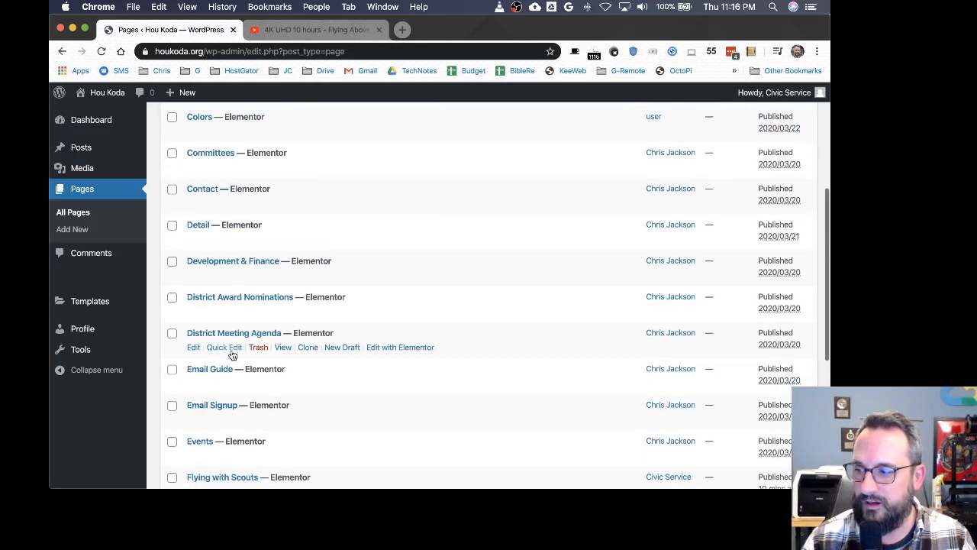
scroll(233, 351, down, 3)
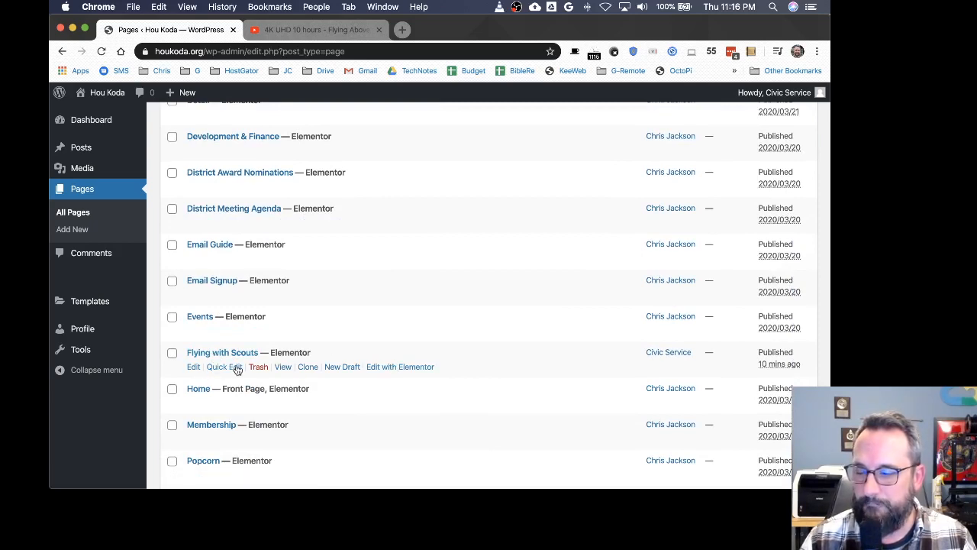
key(ctrl+Up)
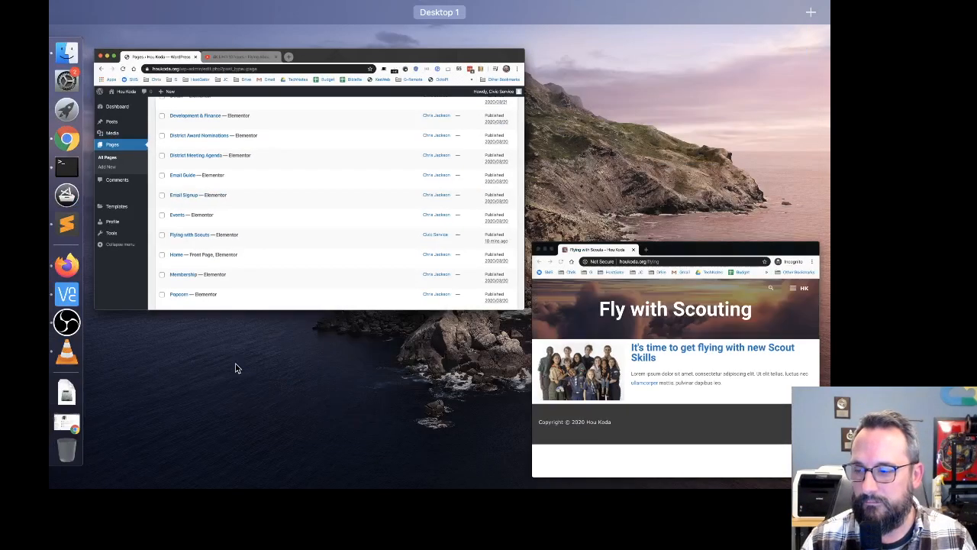
click(461, 293)
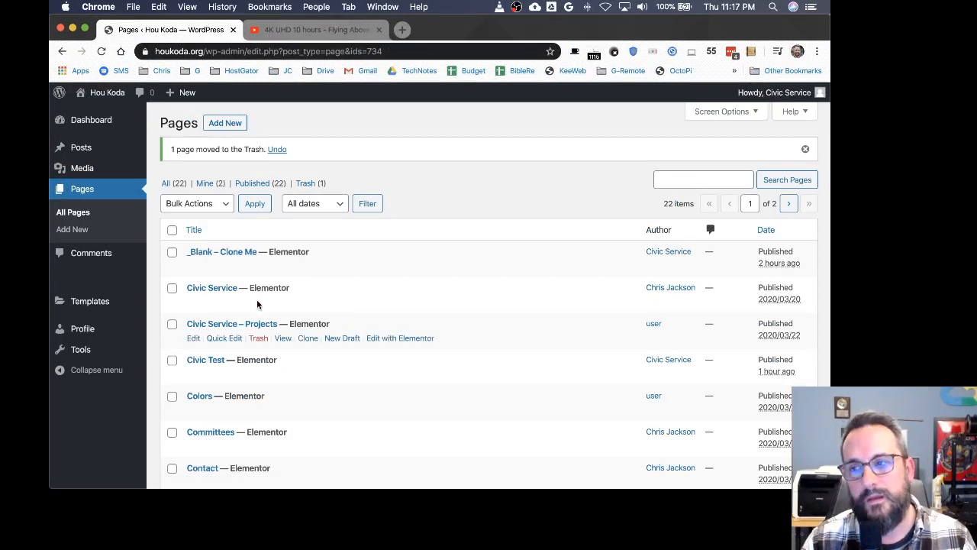
Step: Permanently delete the Flying with Scouts page from the trashed pages and return to all pages
click(308, 185)
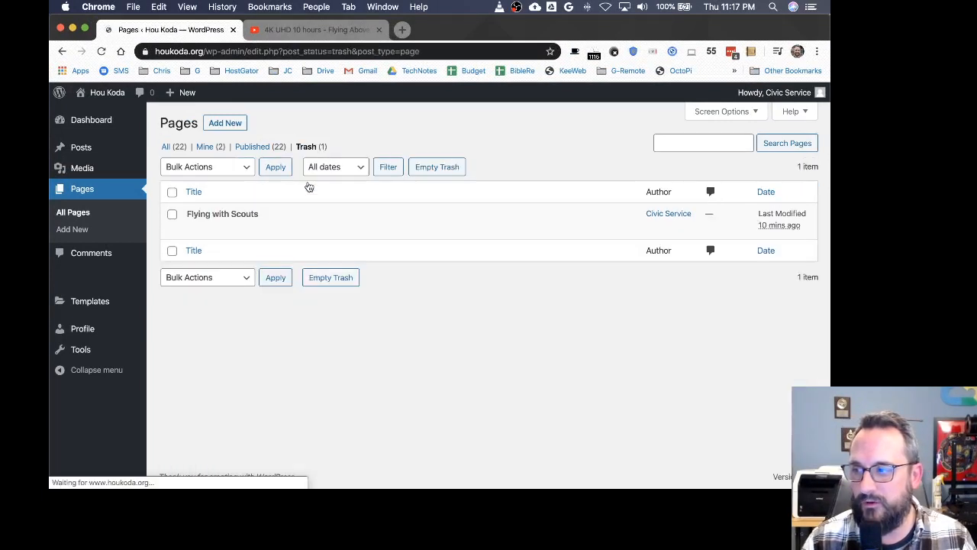
click(242, 228)
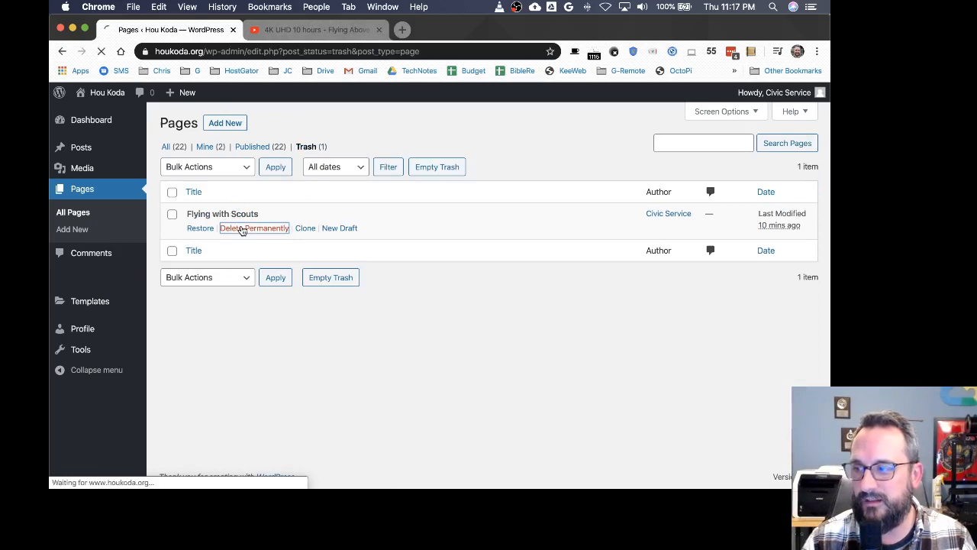
click(82, 190)
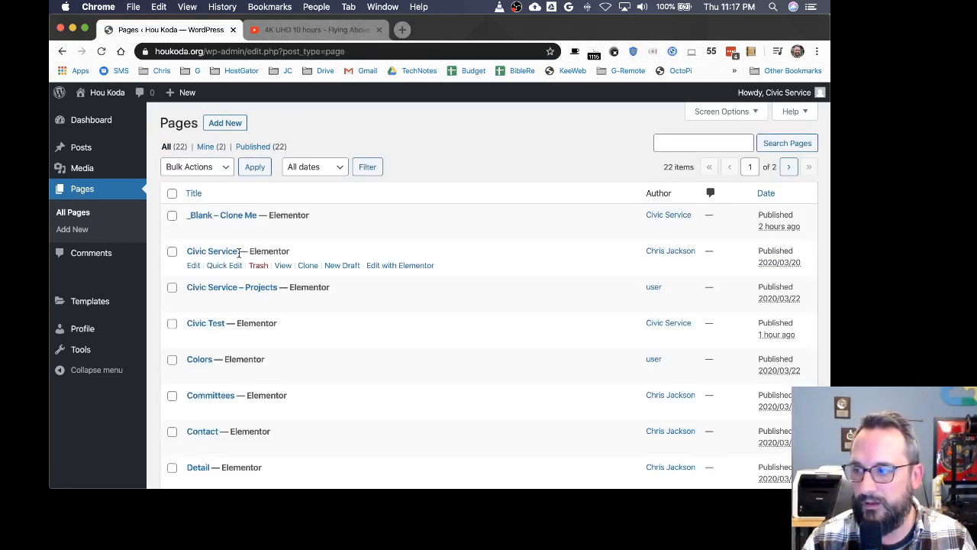
Step: Reload the flying page in the incognito window, then open the site's home page houkoda.org there
key(ctrl+Up)
click(620, 343)
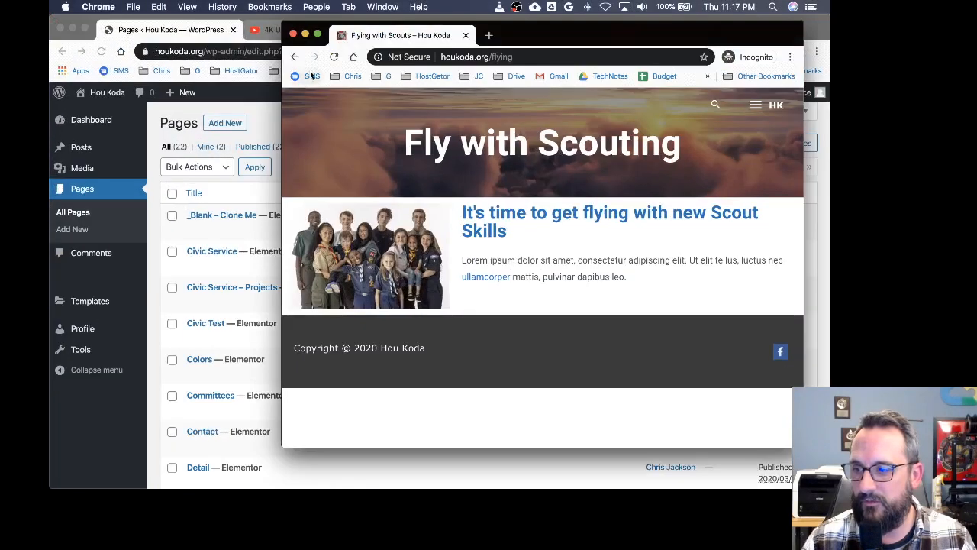
click(334, 57)
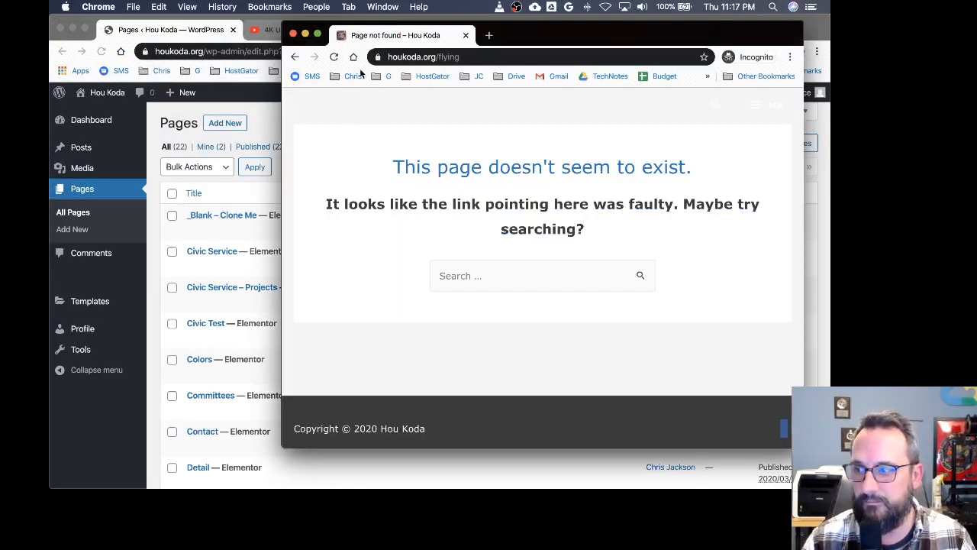
click(451, 56)
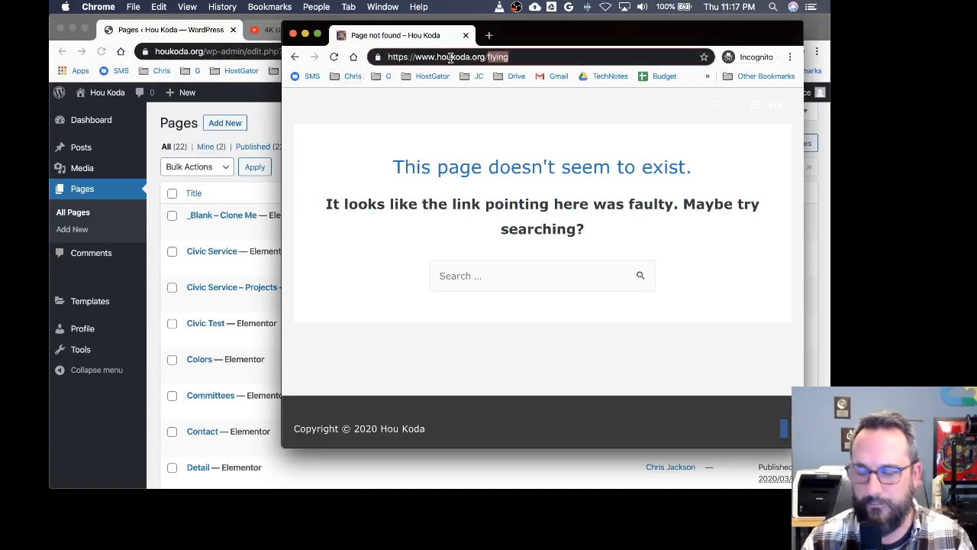
key(BackSpace)
key(Return)
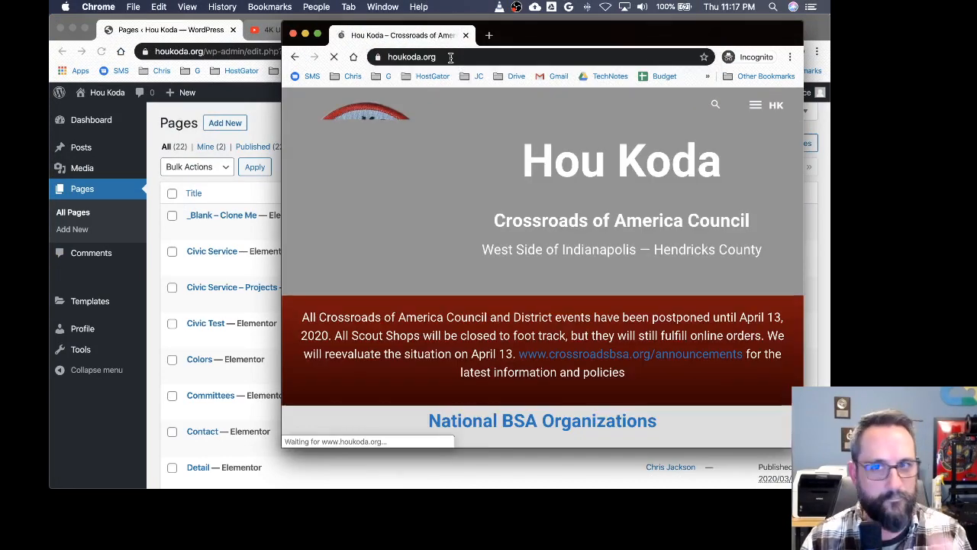
Step: Log out of the WordPress admin account
click(157, 162)
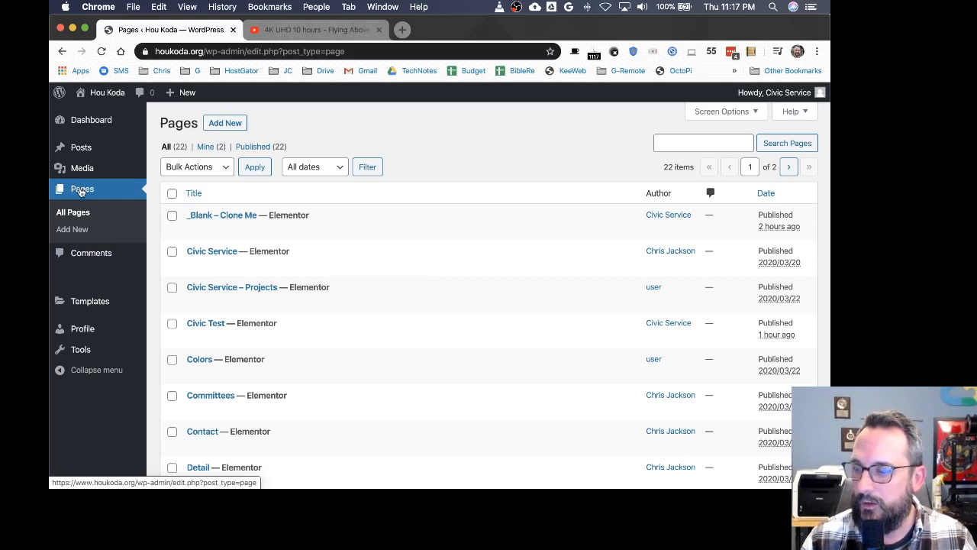
mouse_move(760, 93)
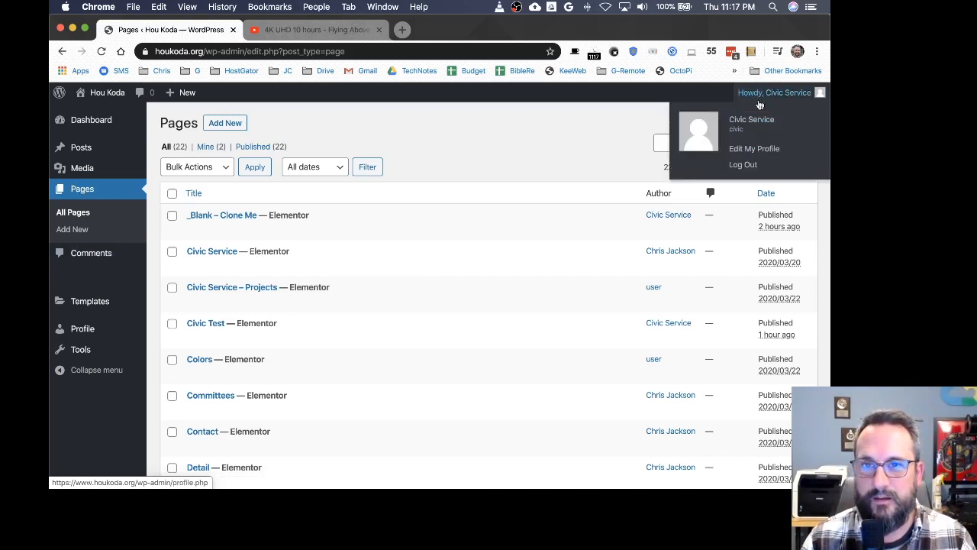
click(743, 165)
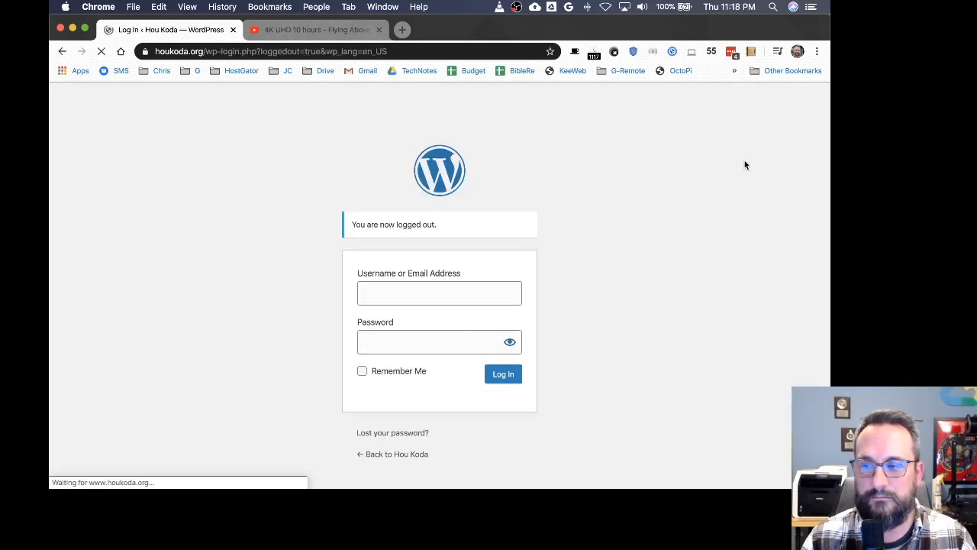
Step: Open the site's home page houkoda.org in the main browser window
click(213, 51)
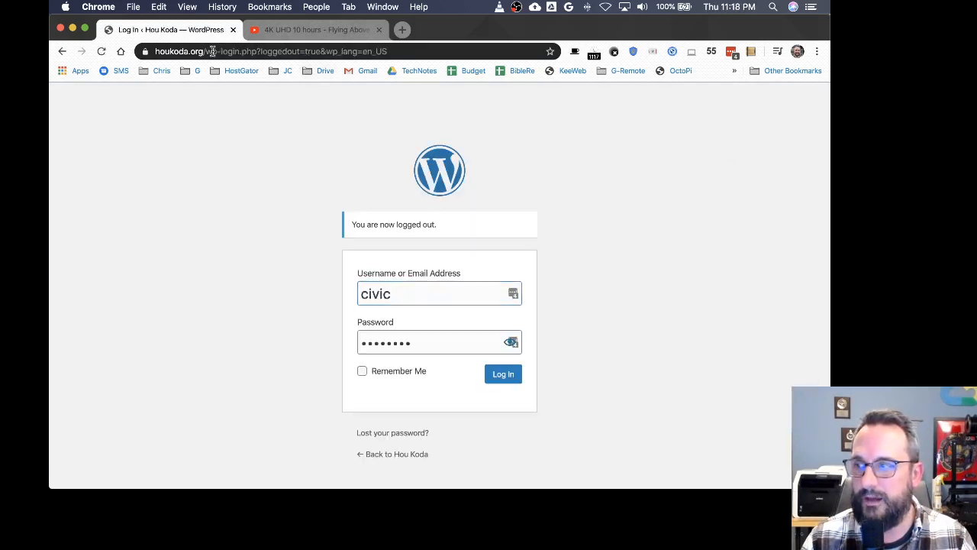
drag(213, 51, 428, 58)
key(BackSpace)
key(Return)
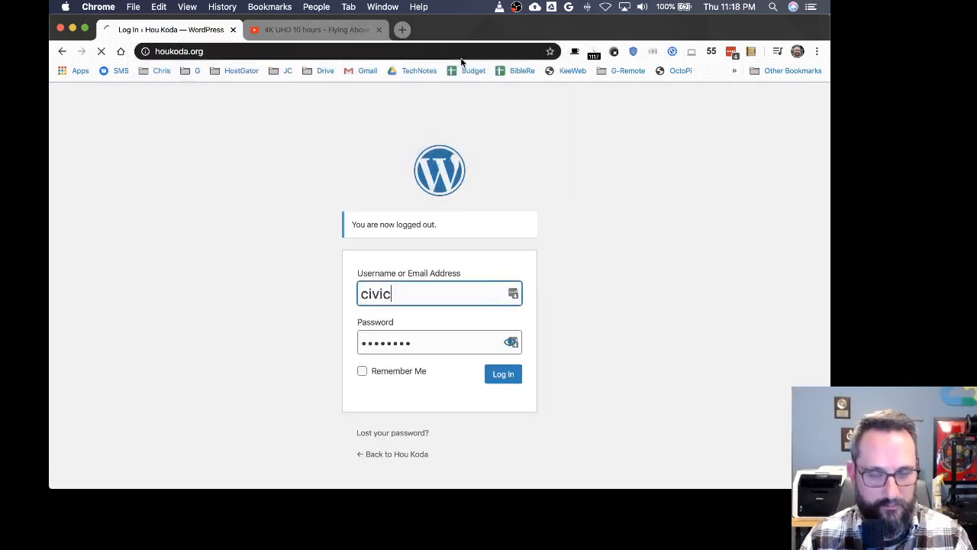